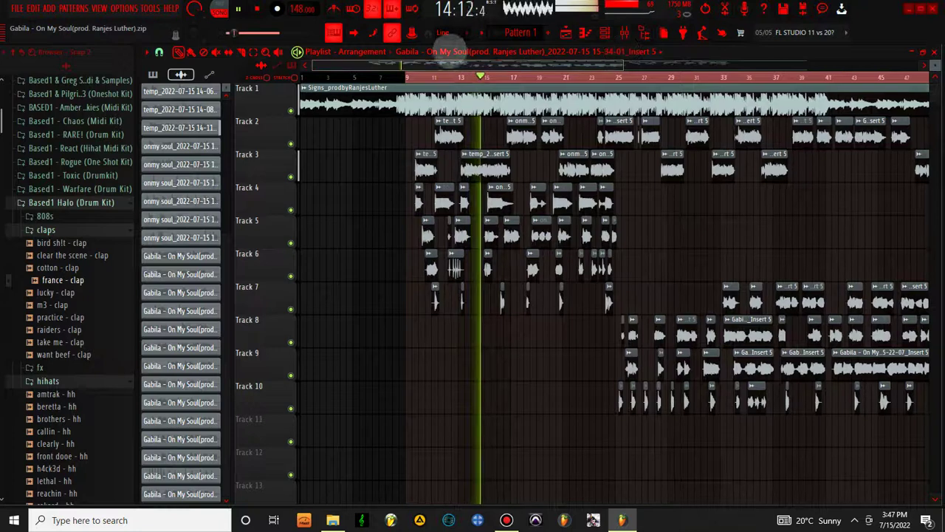
# Move the vocal clips on Tracks 7 to 10 between bars 33 and 49 up three tracks, onto Tracks 4 to 7.
pyautogui.moveTo(323, 65); pyautogui.dragTo(419, 65)
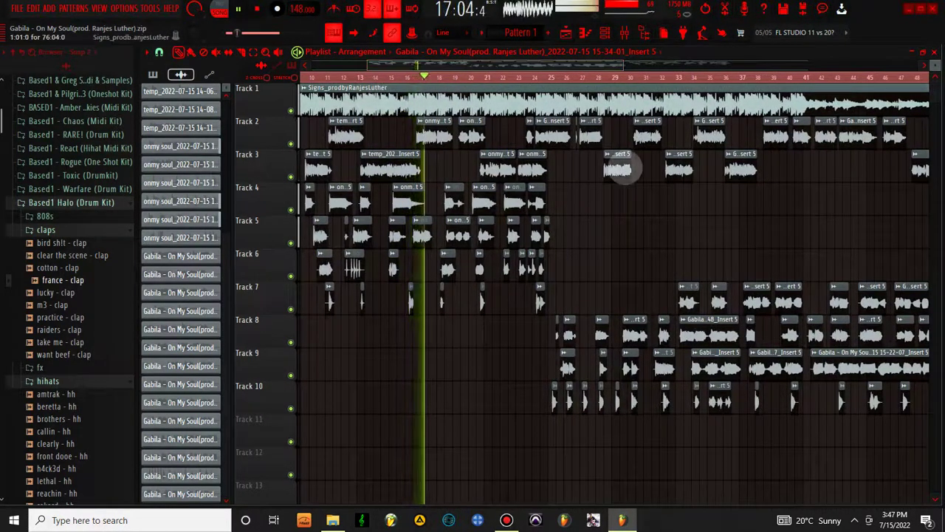
pyautogui.moveTo(935, 74); pyautogui.dragTo(934, 61)
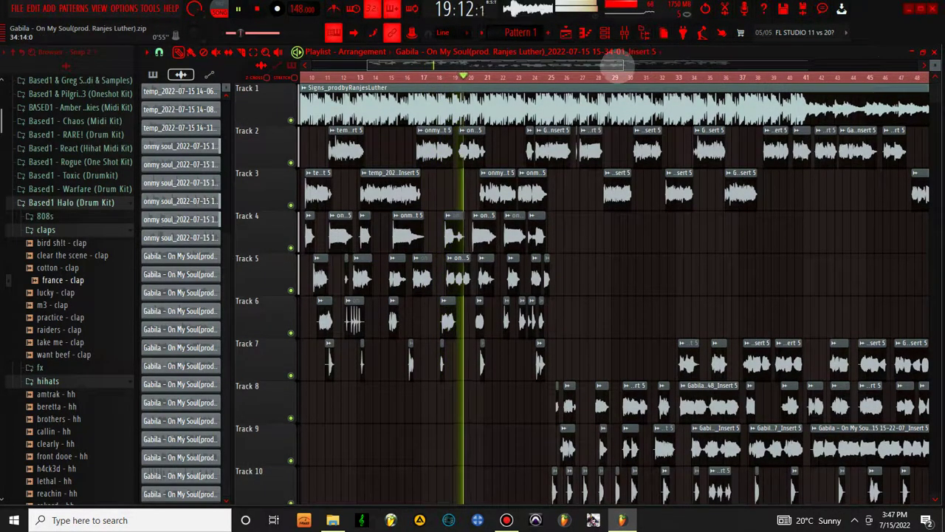
pyautogui.moveTo(623, 64)
pyautogui.mouseDown()
pyautogui.moveTo(650, 77)
pyautogui.moveTo(631, 63)
pyautogui.mouseUp()
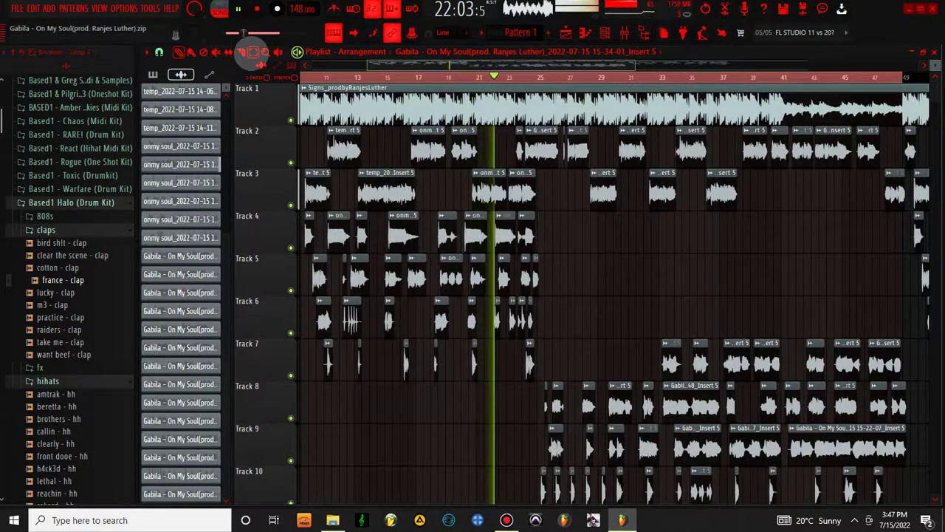
pyautogui.moveTo(899, 298); pyautogui.dragTo(667, 493)
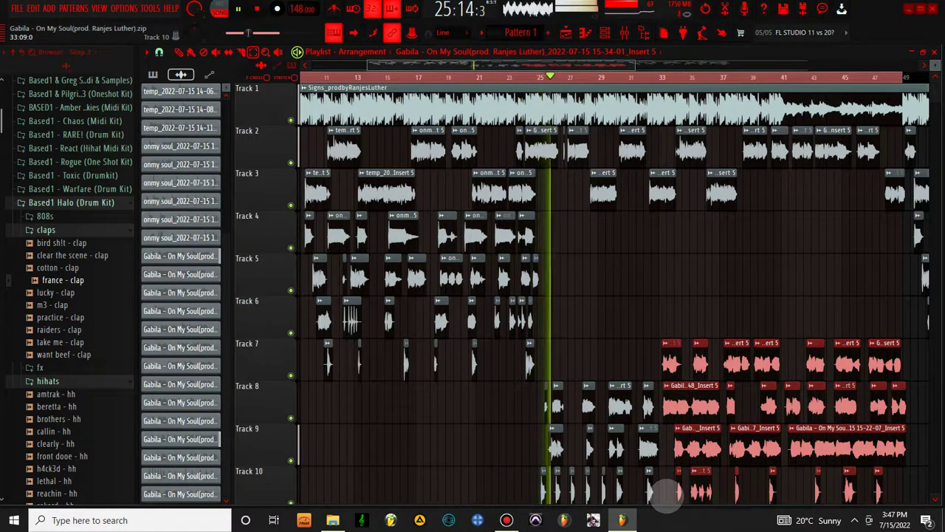
pyautogui.hotkey('shift', 'Up')
pyautogui.hotkey('shift', 'Up')
pyautogui.hotkey('shift', 'Up')
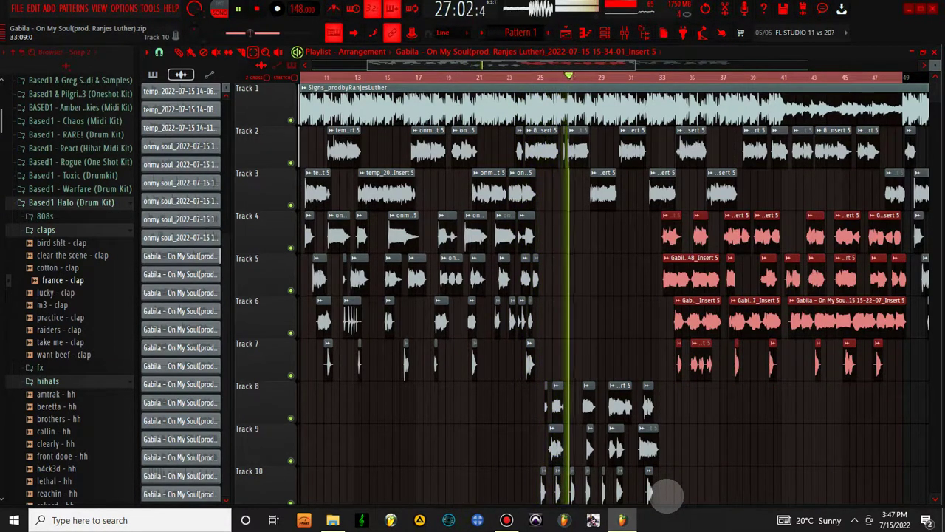
# Move the clips on Tracks 8 to 10 between bars 28 and 33 up four tracks, onto Tracks 4 to 6.
pyautogui.moveTo(657, 385); pyautogui.dragTo(587, 482)
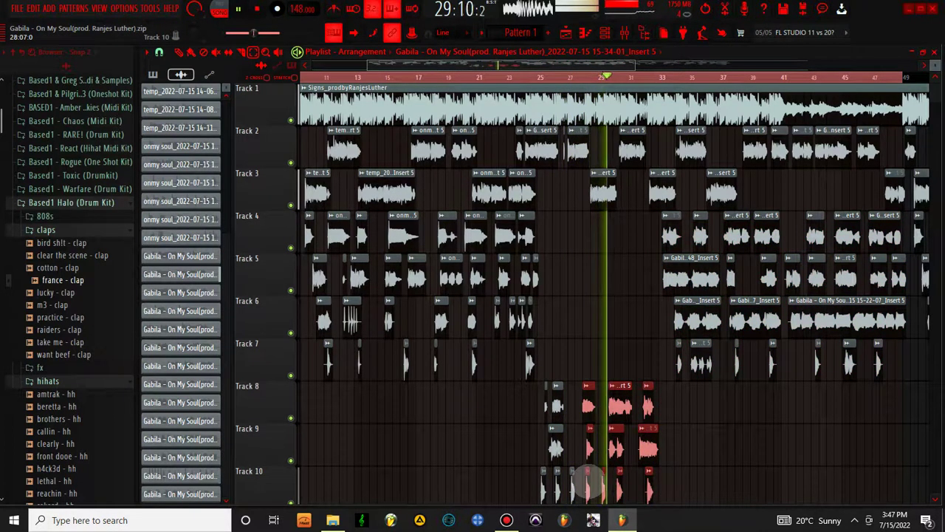
pyautogui.hotkey('shift', 'Up')
pyautogui.hotkey('shift', 'Up')
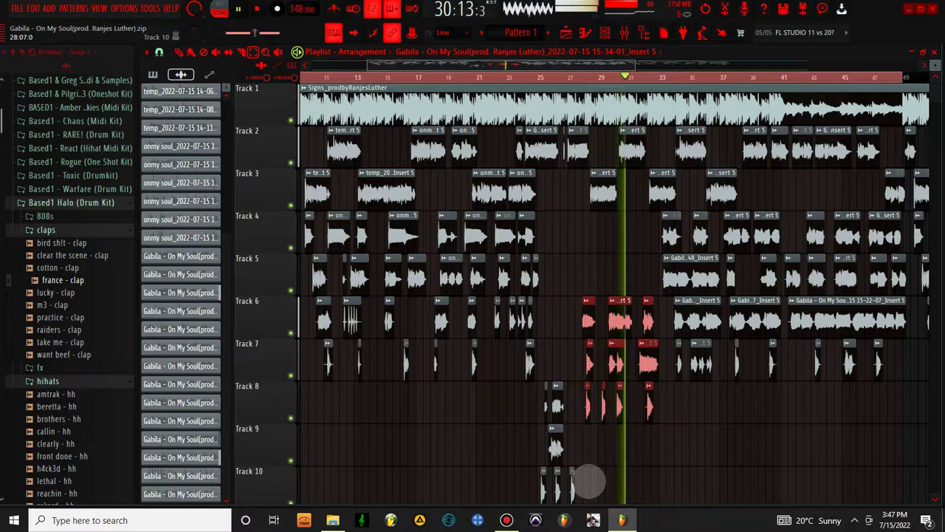
pyautogui.hotkey('shift', 'Up')
pyautogui.hotkey('shift', 'Up')
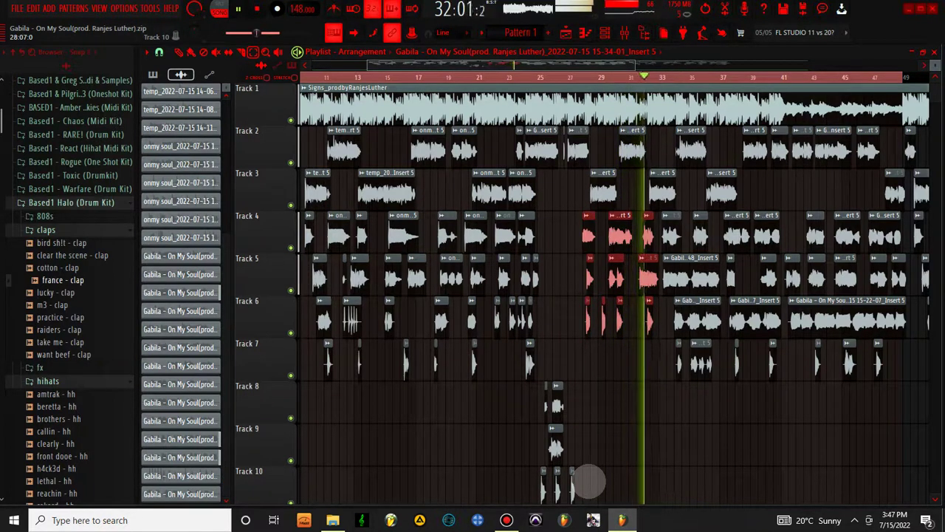
# Move the remaining clips on Tracks 8 to 10 around bars 25 to 27 up to Tracks 4 to 6 and deselect them.
pyautogui.moveTo(543, 383); pyautogui.dragTo(587, 473)
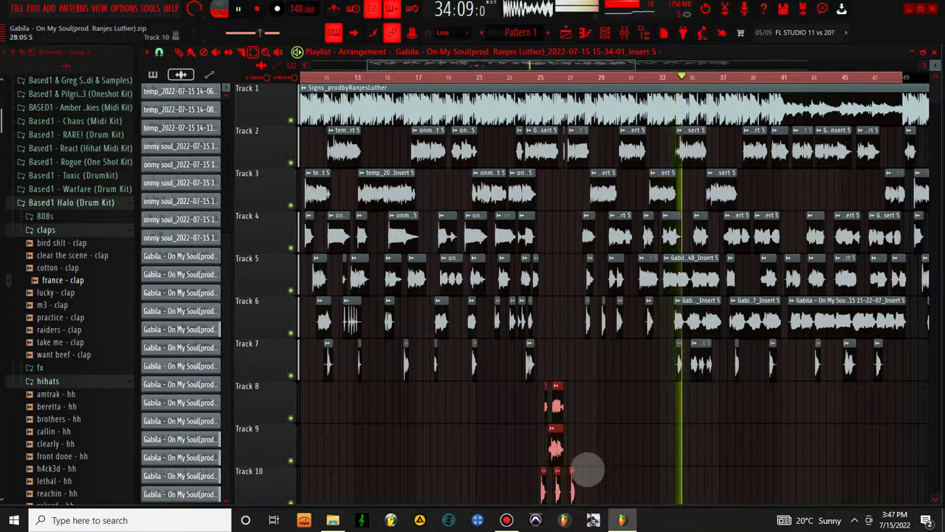
pyautogui.hotkey('shift', 'Up')
pyautogui.hotkey('shift', 'Up')
pyautogui.hotkey('shift', 'Up')
pyautogui.hotkey('shift', 'Up')
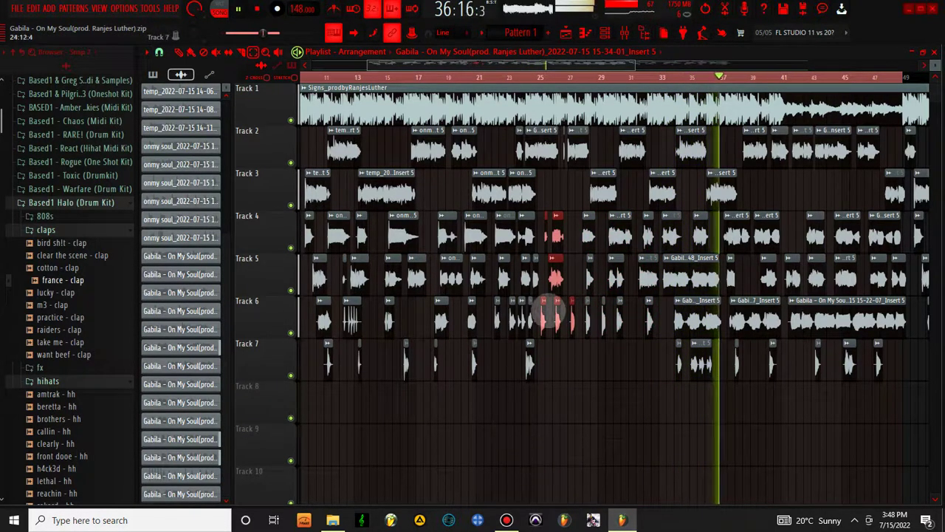
pyautogui.click(560, 270)
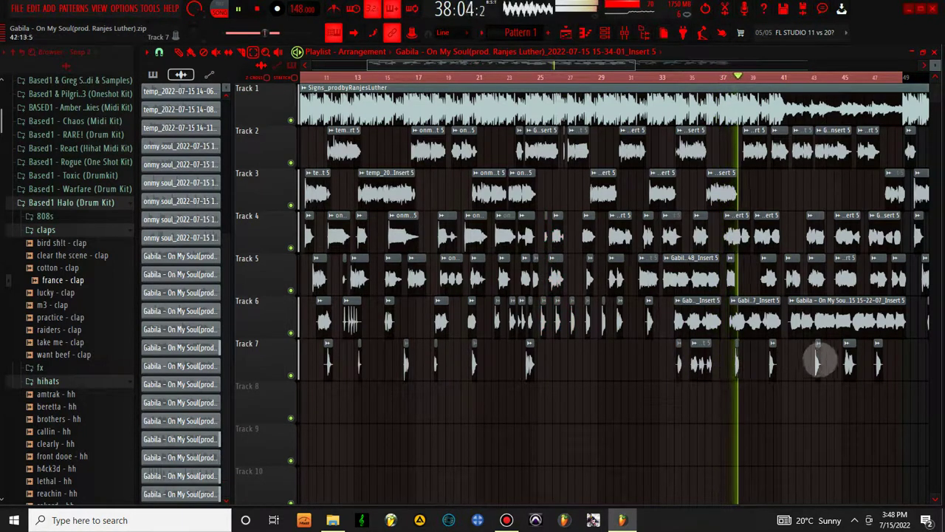
# Move the last four clips on Track 7, from about bar 40 to bar 47, up four tracks to Track 3.
pyautogui.moveTo(885, 365); pyautogui.dragTo(761, 371)
pyautogui.hotkey('shift', 'Up')
pyautogui.hotkey('shift', 'Up')
pyautogui.hotkey('shift', 'Up')
pyautogui.hotkey('shift', 'Up')
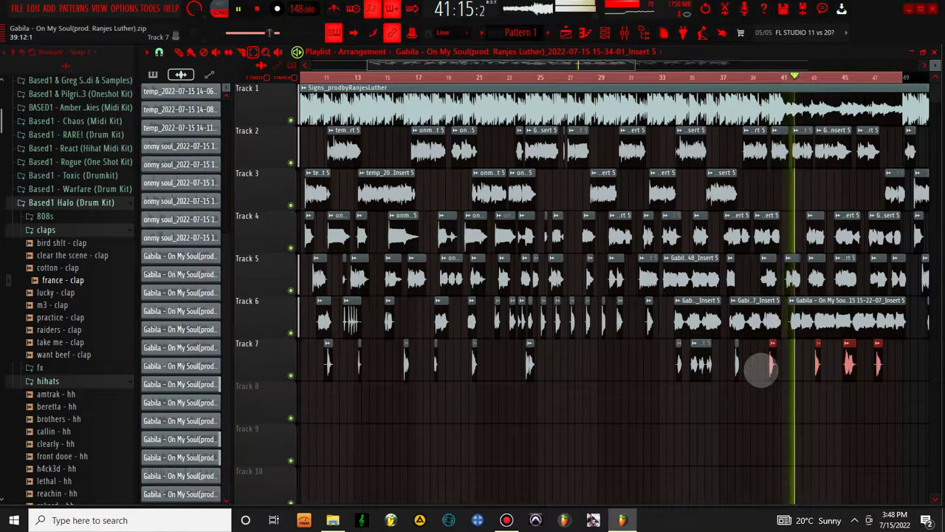
pyautogui.click(761, 369)
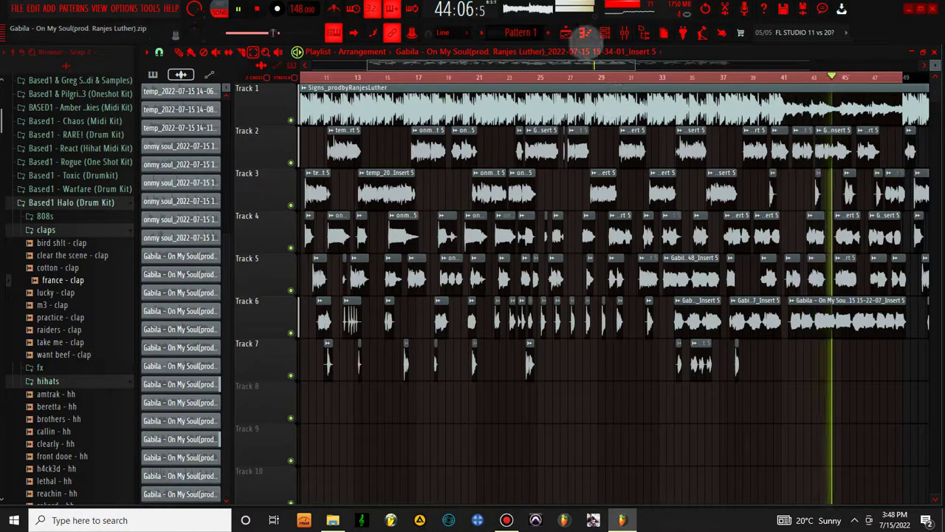
# In FabFilter Pro-Q 3 on mixer Insert 10, add a narrow bell band at 309.17 Hz with -0.50 dB gain and Q 16.19.
pyautogui.click(624, 32)
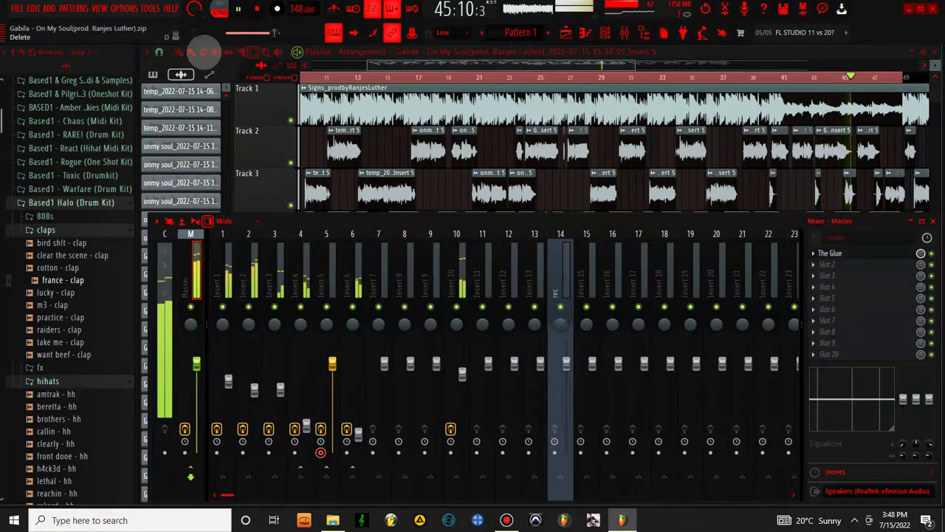
pyautogui.click(185, 50)
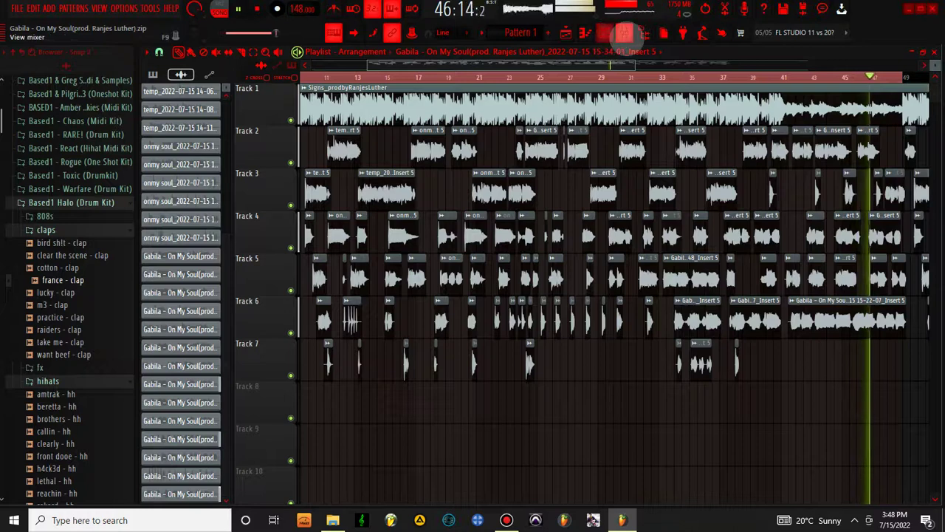
pyautogui.click(624, 32)
pyautogui.click(456, 240)
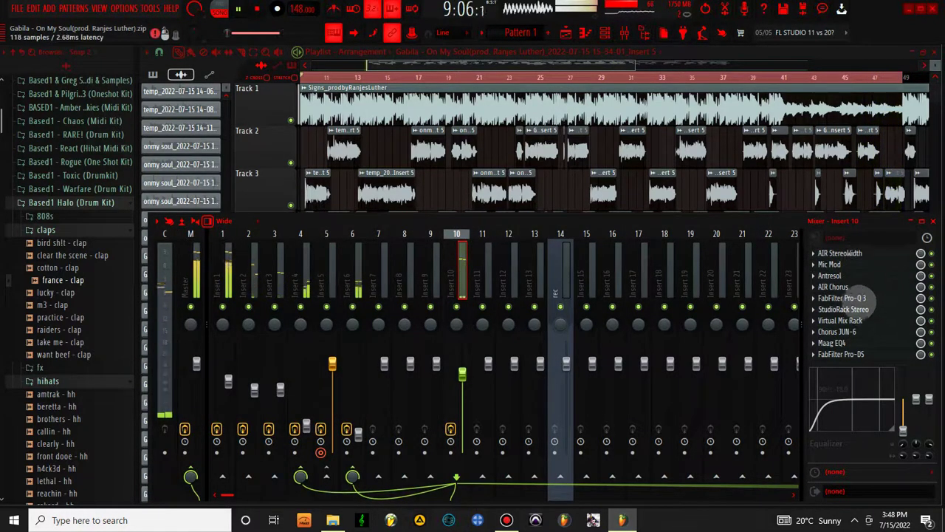
pyautogui.click(870, 297)
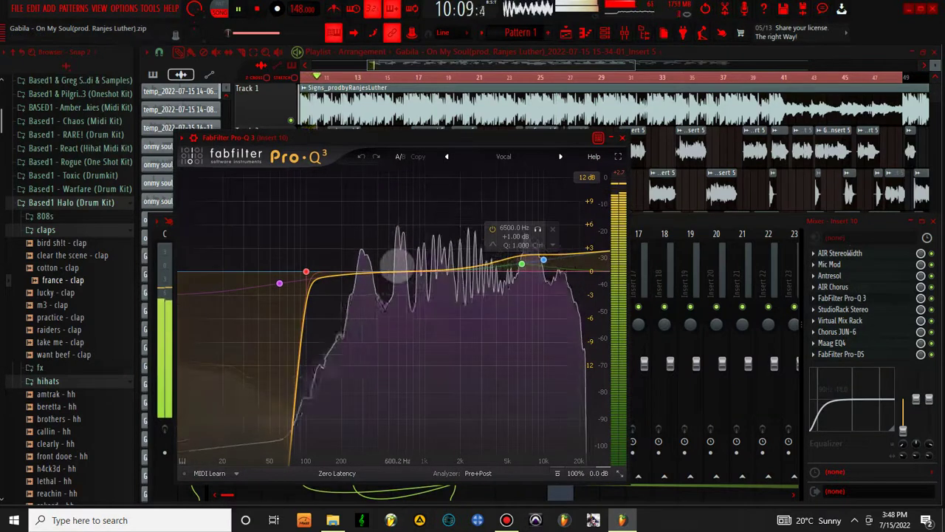
pyautogui.click(365, 274)
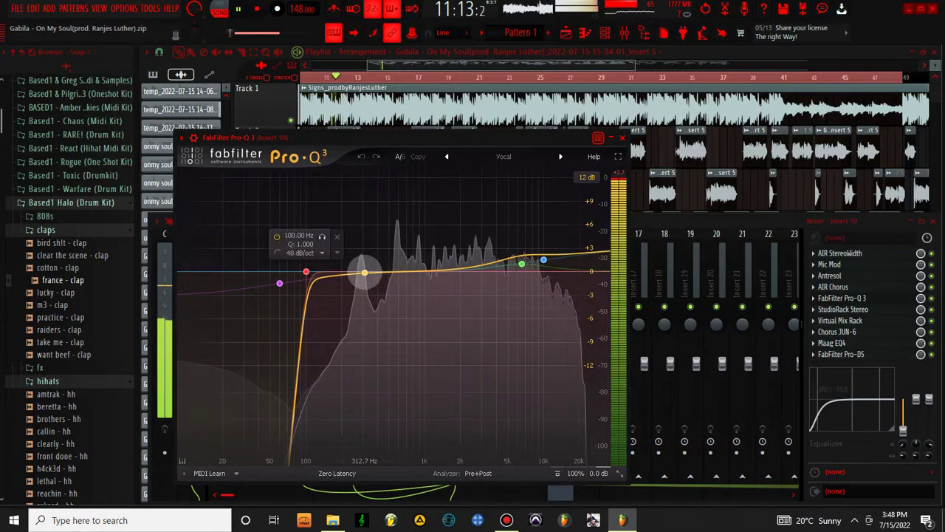
pyautogui.moveTo(365, 425); pyautogui.dragTo(373, 477)
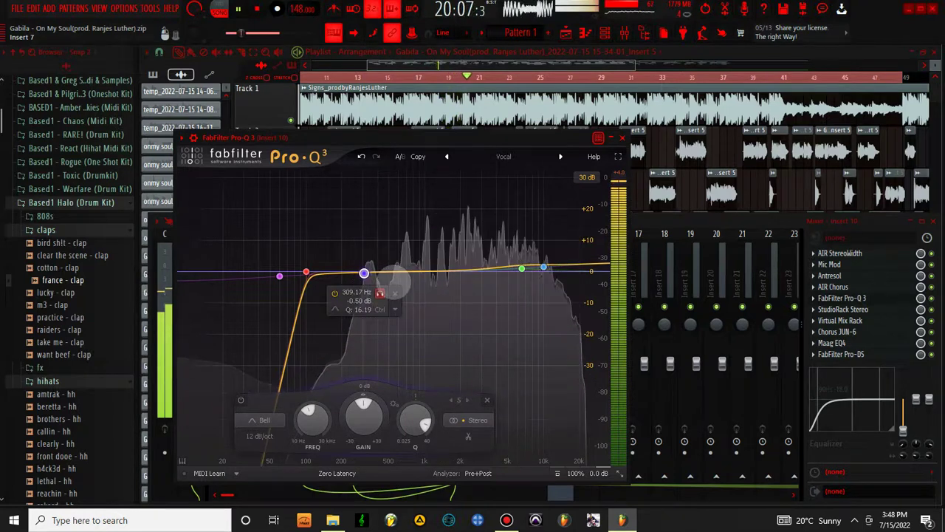
# Add another narrow bell band at 496.22 Hz with -0.30 dB gain and Q 13.44, and close the equalizer.
pyautogui.click(397, 272)
pyautogui.scroll(10, 396, 419)
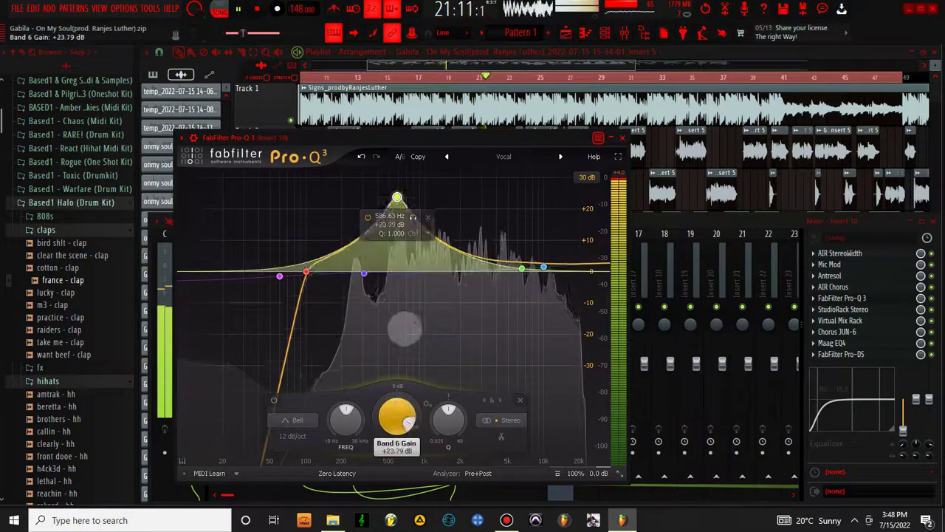
pyautogui.scroll(10, 448, 419)
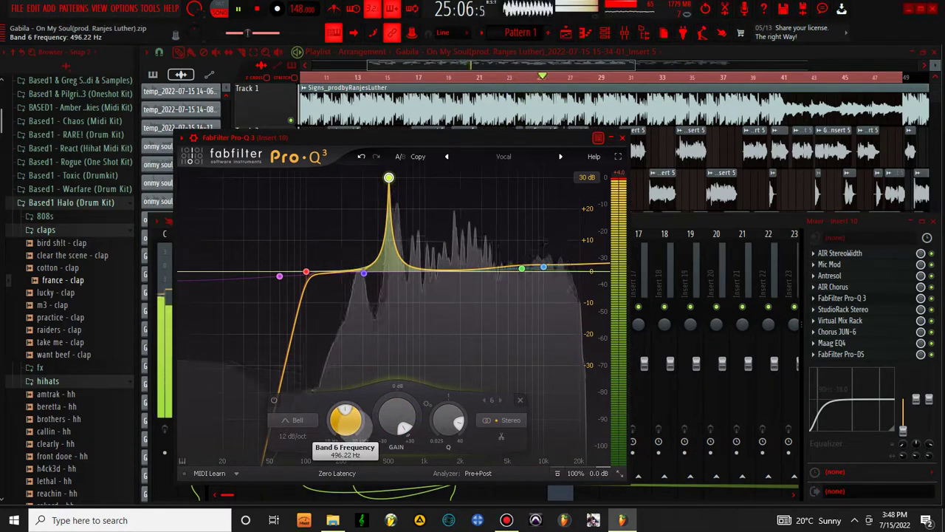
pyautogui.scroll(-6, 399, 417)
pyautogui.moveTo(399, 469); pyautogui.dragTo(425, 503)
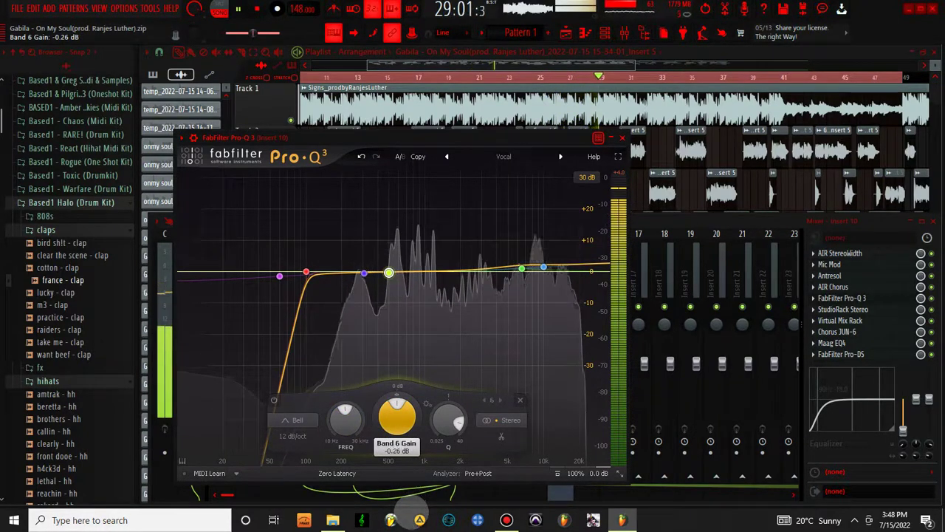
pyautogui.moveTo(414, 510); pyautogui.dragTo(411, 500)
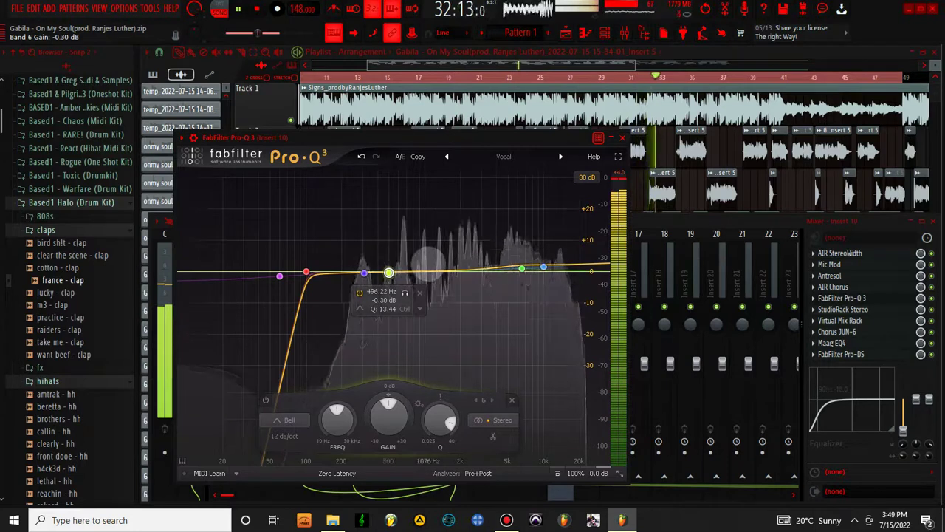
pyautogui.click(622, 138)
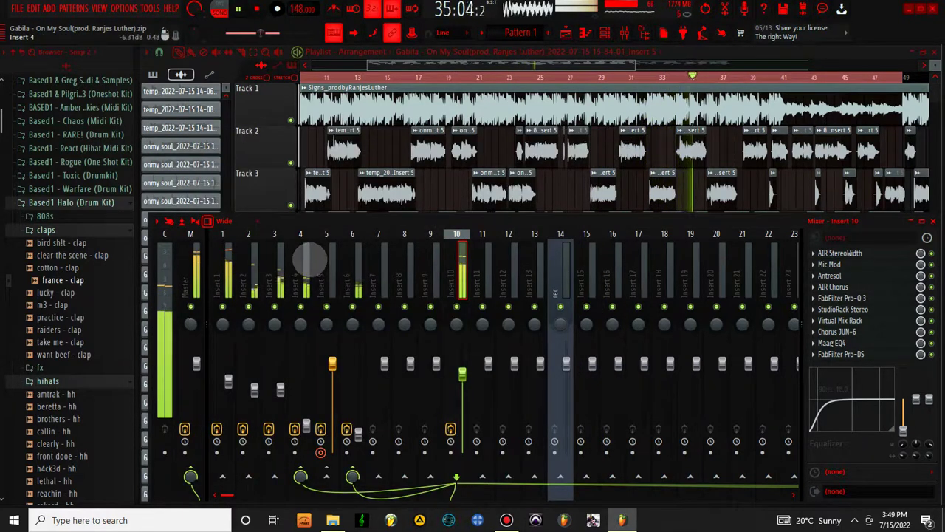
# Load Saturation Knob into slot 2 of mixer Insert 4, set its saturation to 0.6, and close the plugin.
pyautogui.click(306, 260)
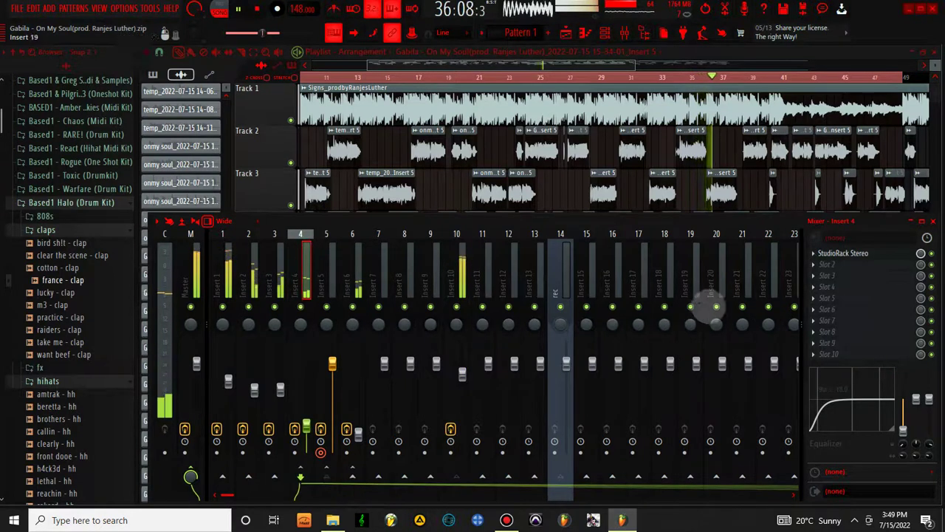
pyautogui.click(827, 264)
pyautogui.scroll(-10, 576, 65)
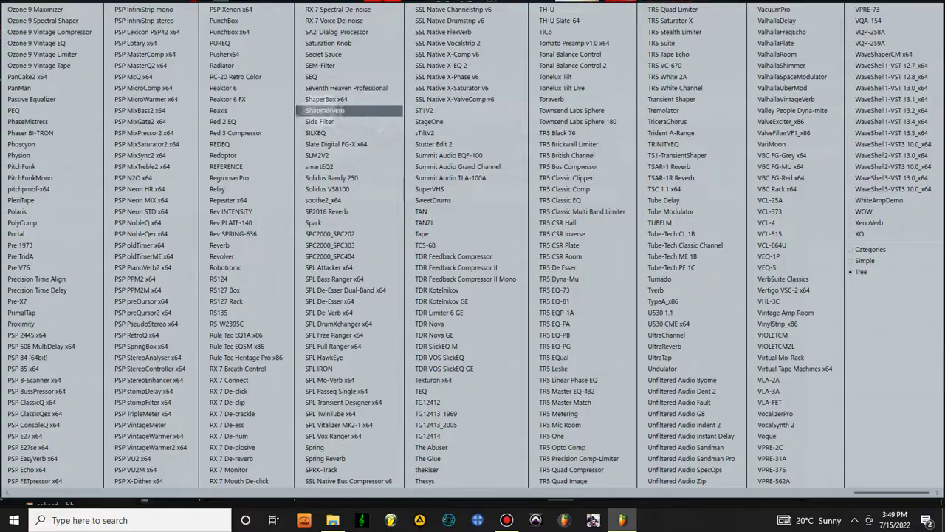
pyautogui.click(329, 43)
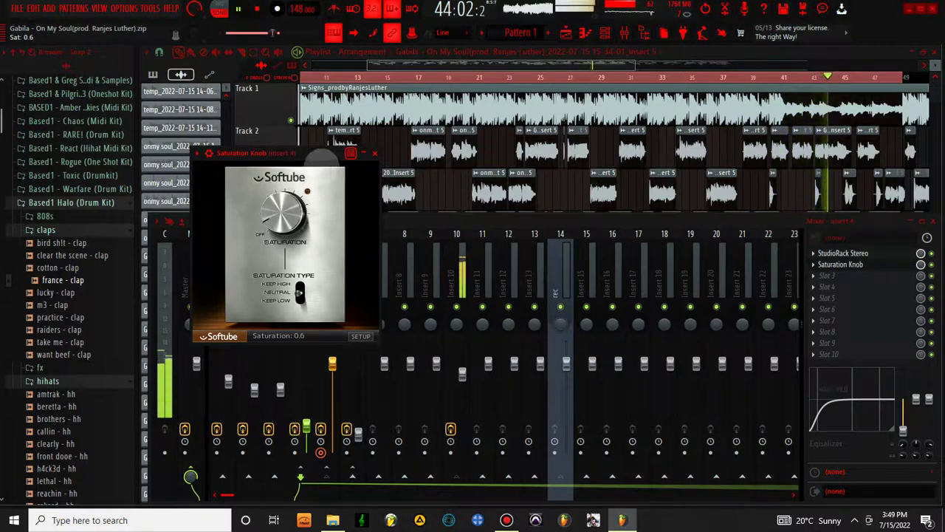
pyautogui.click(374, 153)
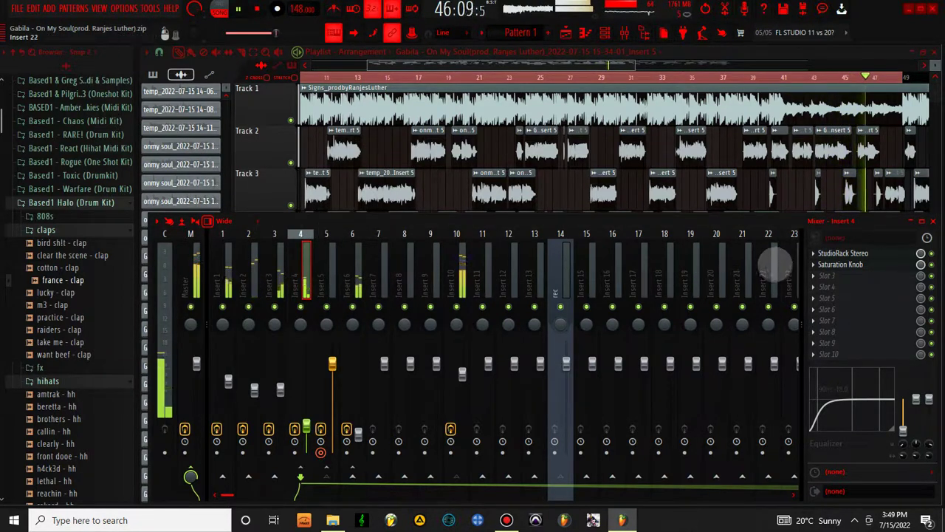
# Copy the Saturation Knob with its settings from Insert 4 to Insert 6 and close its window.
pyautogui.rightClick(811, 264)
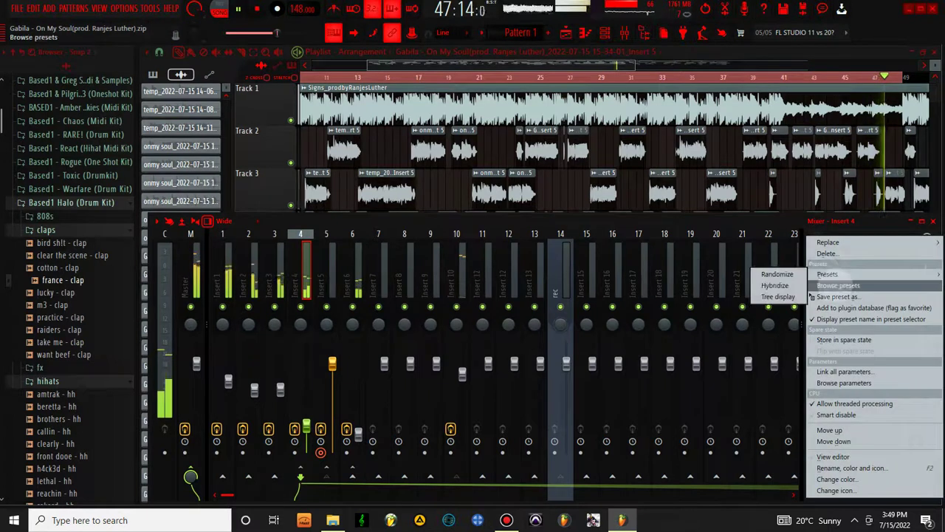
pyautogui.moveTo(835, 265); pyautogui.dragTo(341, 288)
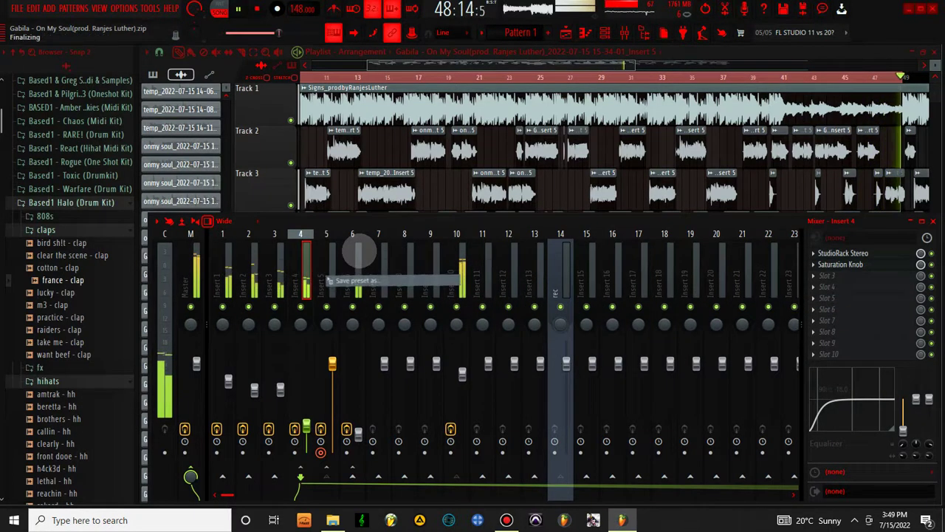
pyautogui.moveTo(359, 253); pyautogui.dragTo(359, 253)
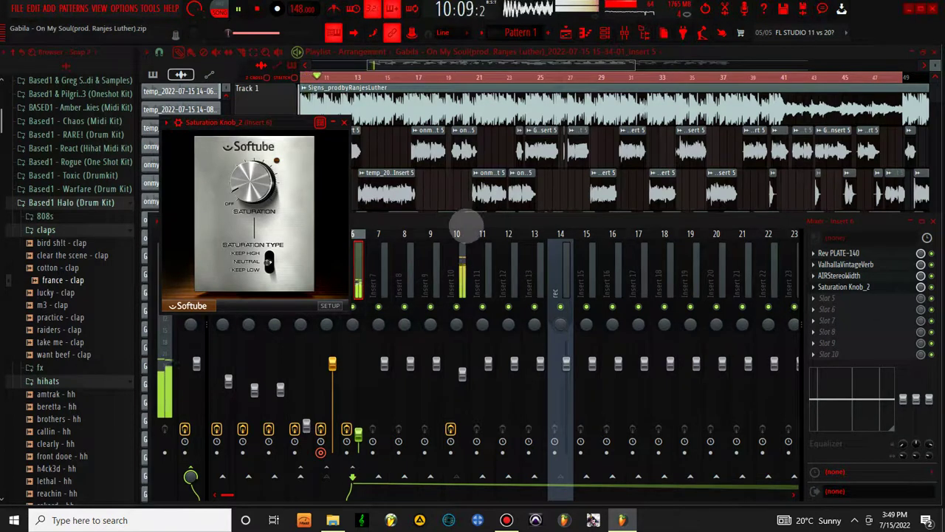
pyautogui.click(344, 122)
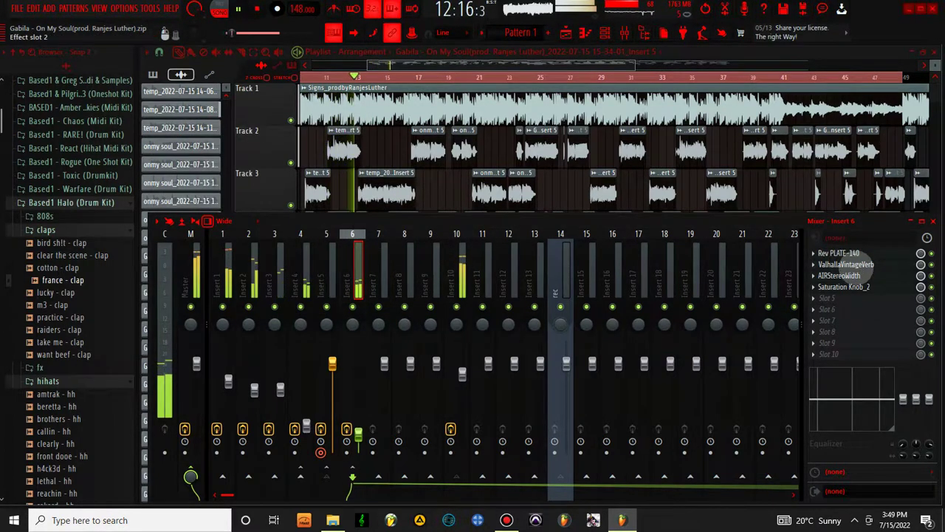
# Set the ValhallaVintageVerb mode on Insert 6 to Chaotic Hall.
pyautogui.click(845, 264)
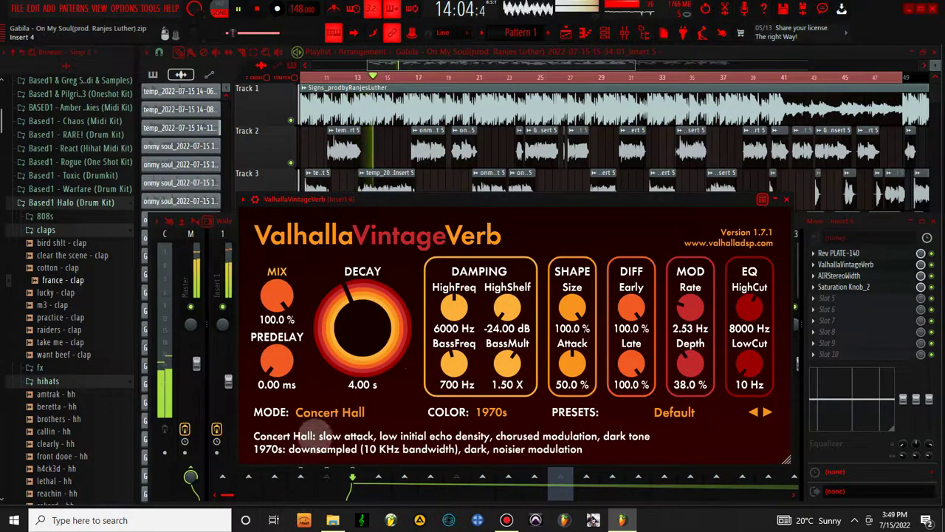
pyautogui.click(317, 411)
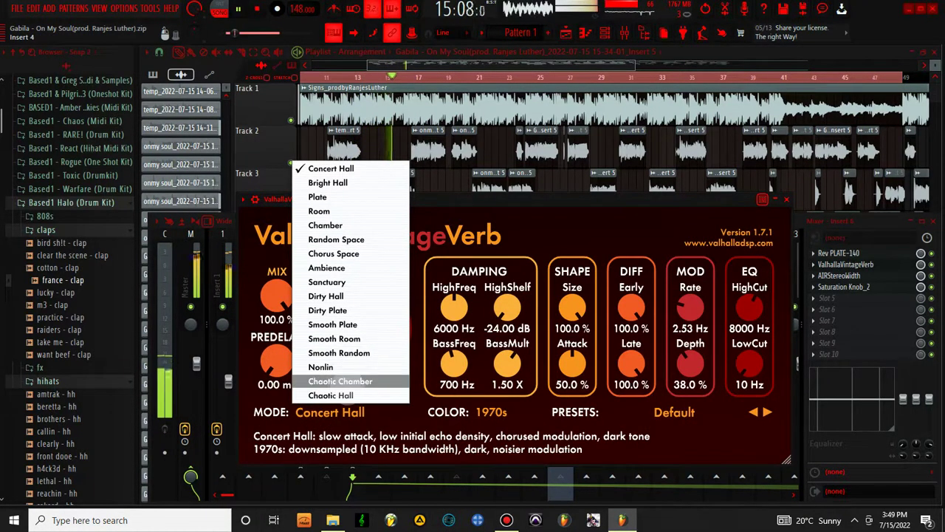
pyautogui.click(331, 396)
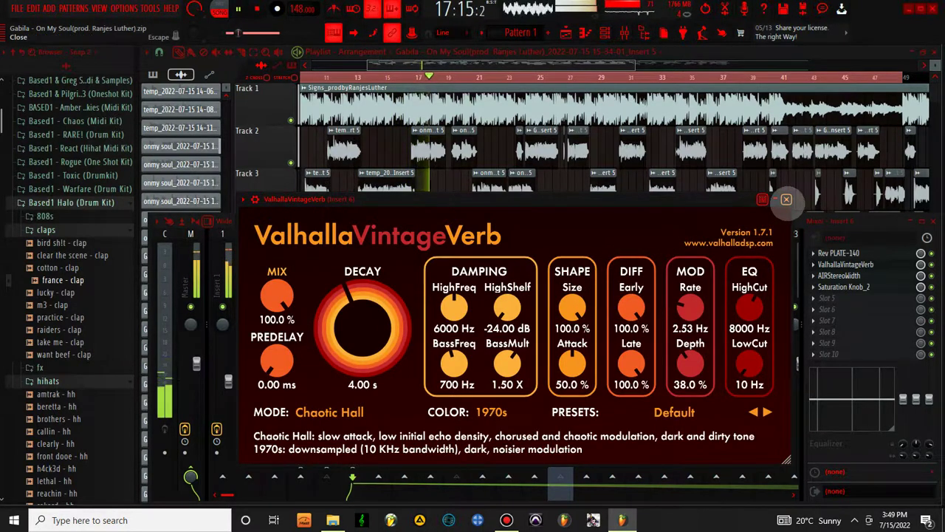
# Close the ValhallaVintageVerb, adjust the model setting of the Rev PLATE-140 on Insert 6, and close that reverb.
pyautogui.click(787, 200)
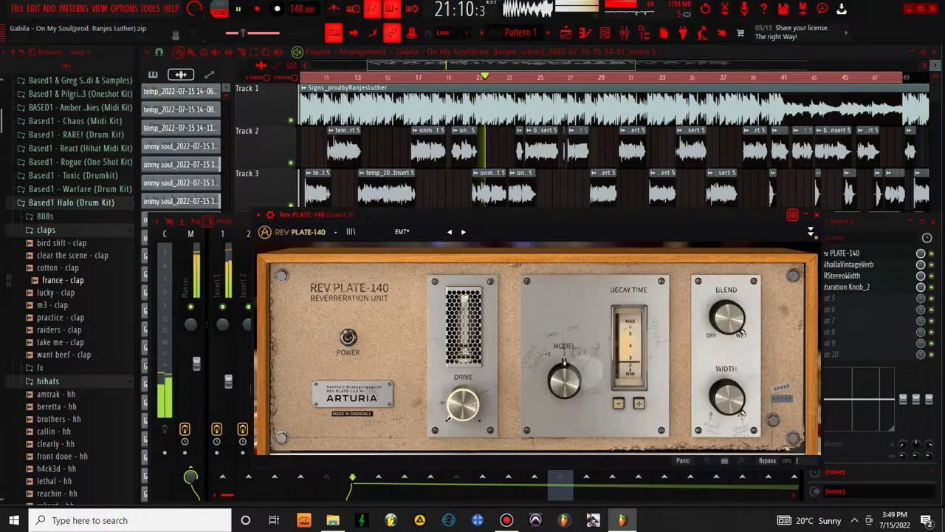
pyautogui.click(564, 379)
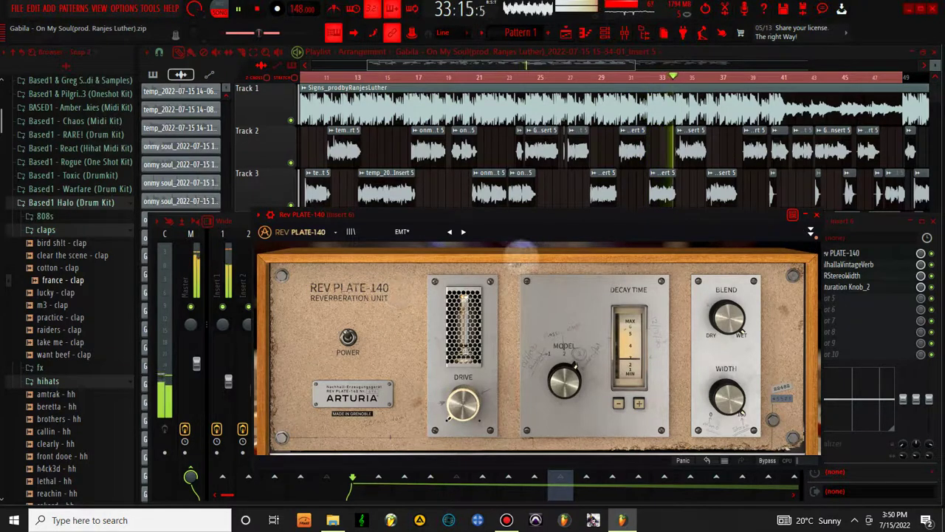
pyautogui.click(817, 215)
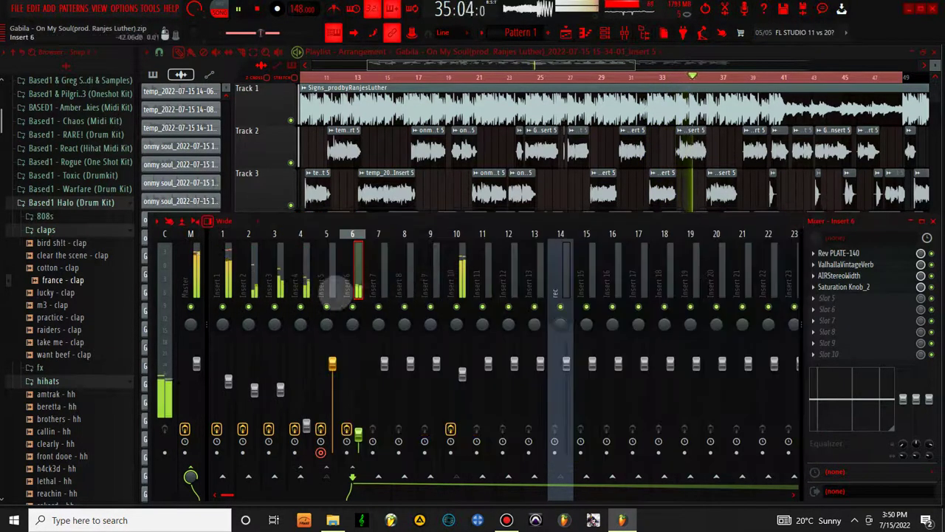
# Check the Saturation Knob settings on Insert 4 and close the plugin.
pyautogui.click(304, 264)
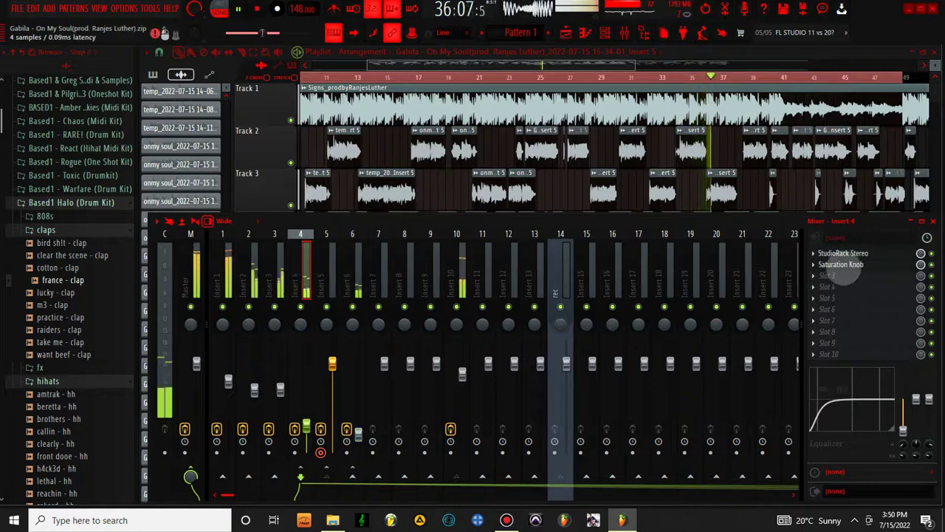
pyautogui.click(842, 264)
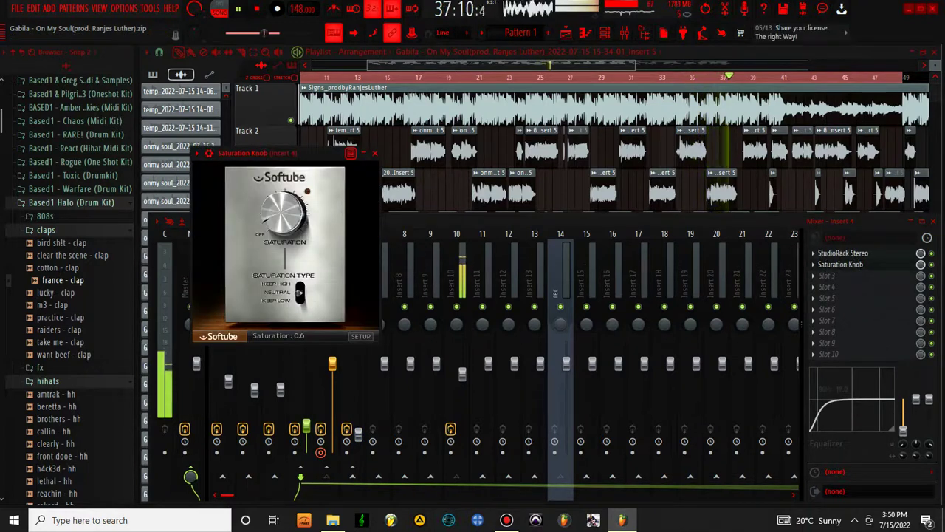
pyautogui.click(374, 153)
# Set the Revival thickness to 3.90 in Insert 10's Virtual Mix Rack, bring its Gate:Classic module into view, and close the rack.
pyautogui.click(476, 251)
pyautogui.click(456, 249)
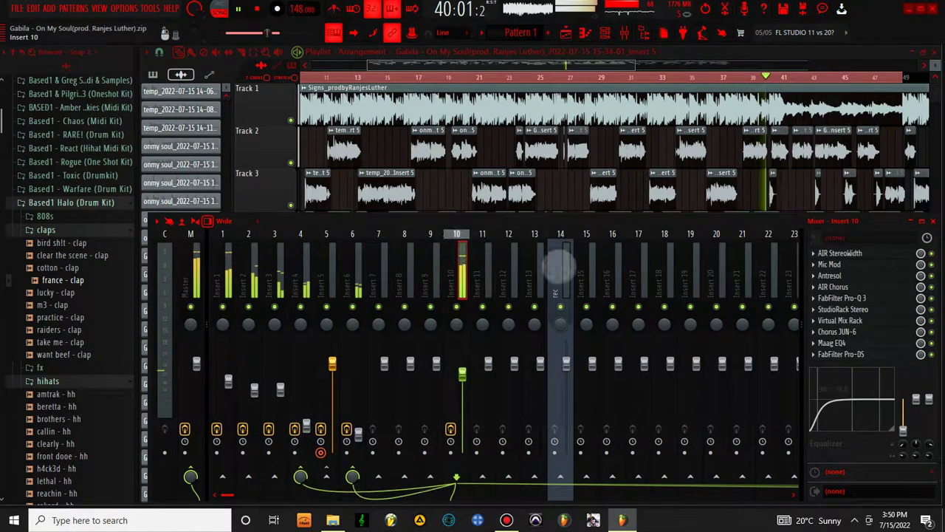
pyautogui.click(857, 309)
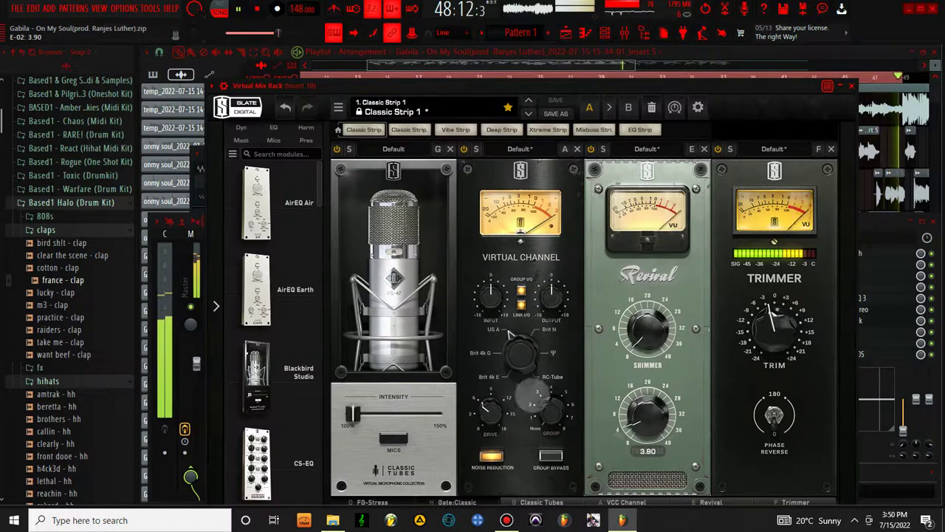
pyautogui.moveTo(560, 86); pyautogui.dragTo(562, 66)
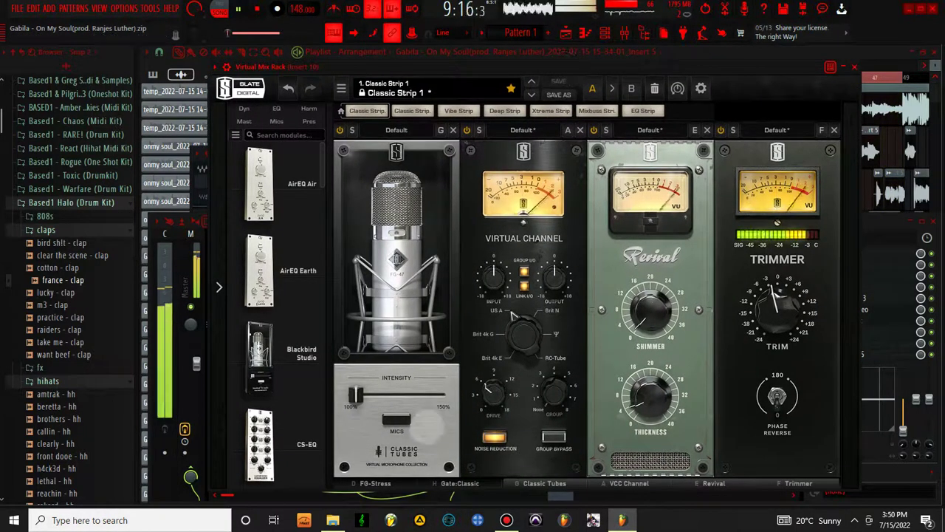
pyautogui.click(459, 483)
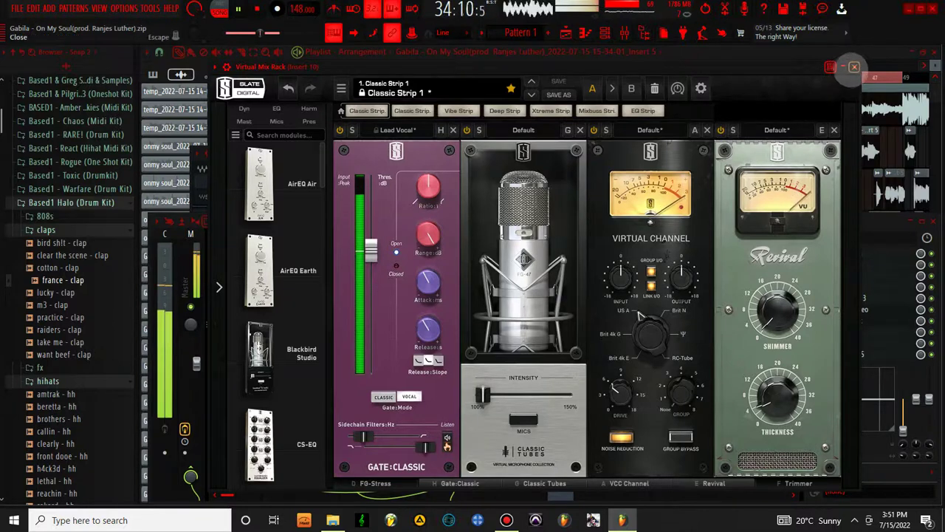
pyautogui.click(855, 67)
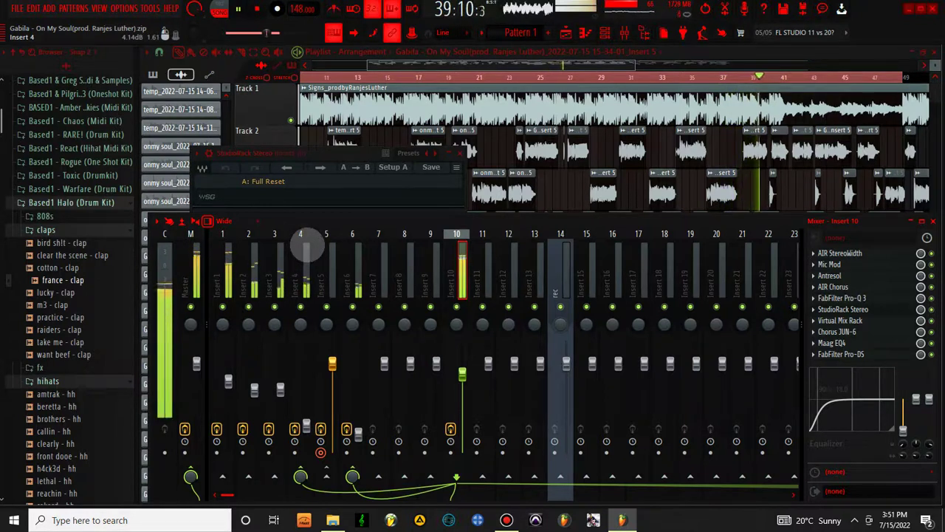
# Set the saturation of the Saturation Knob on Insert 6 to 0.8 and close the plugin.
pyautogui.click(352, 260)
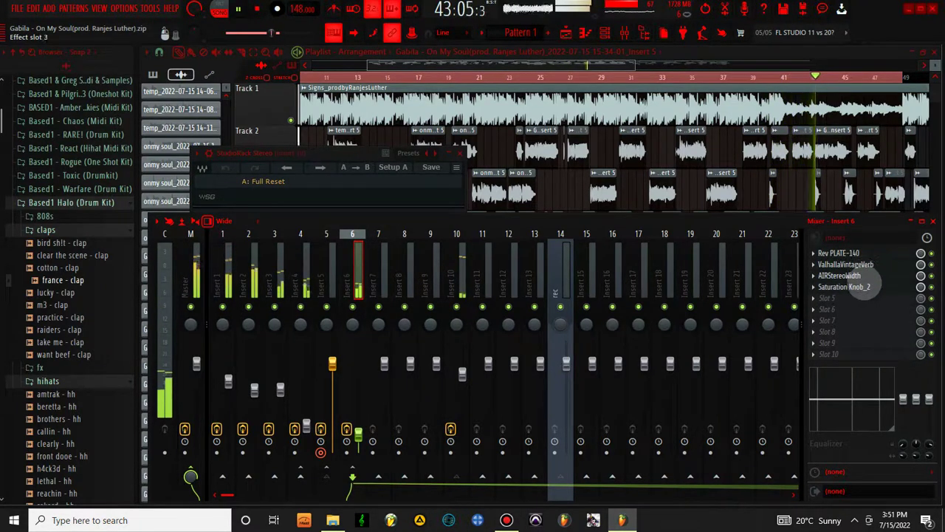
pyautogui.click(849, 286)
pyautogui.moveTo(258, 193)
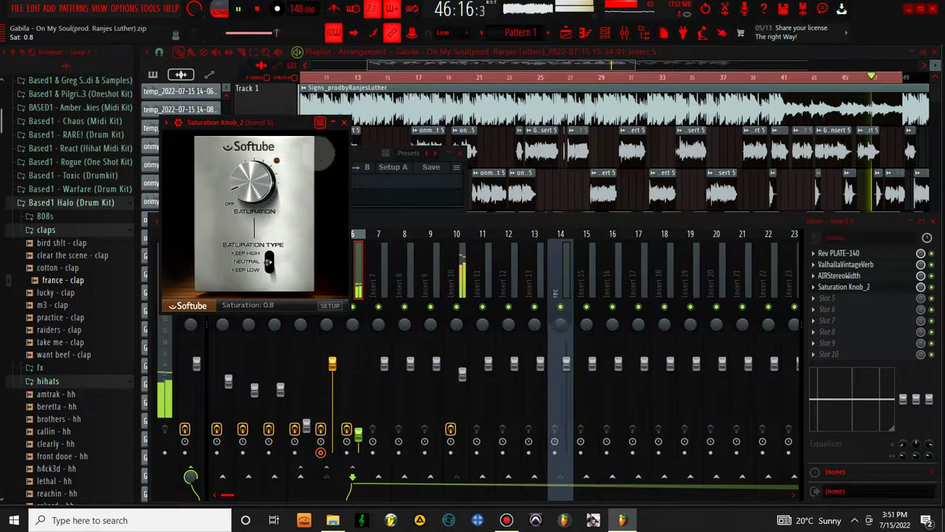
pyautogui.click(343, 122)
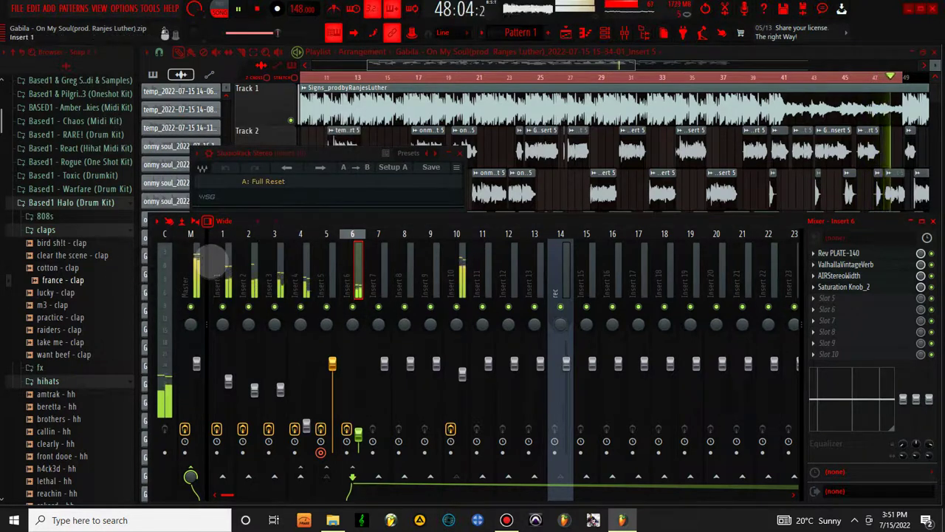
# Fine-tune the High balance and set Sides to 0.2 dB in the Center plug-in on Insert 1, and close its windows.
pyautogui.click(222, 262)
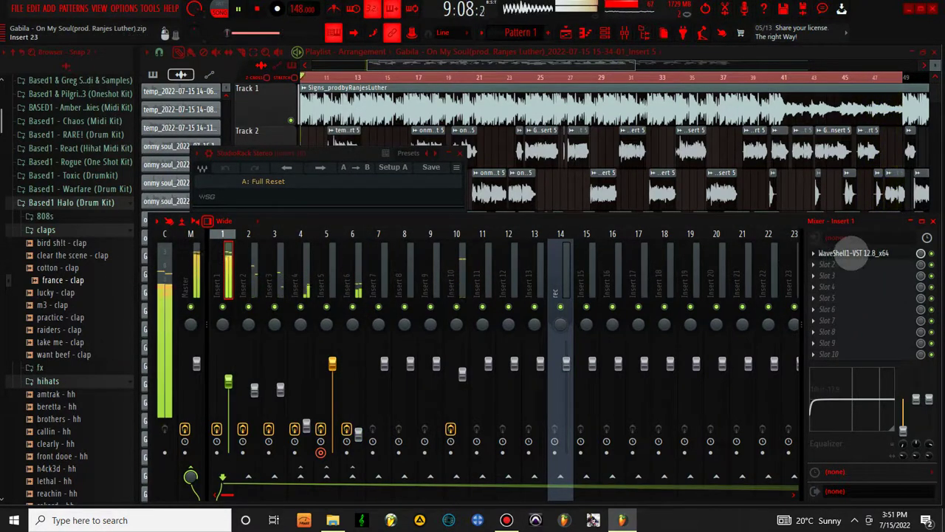
pyautogui.click(854, 254)
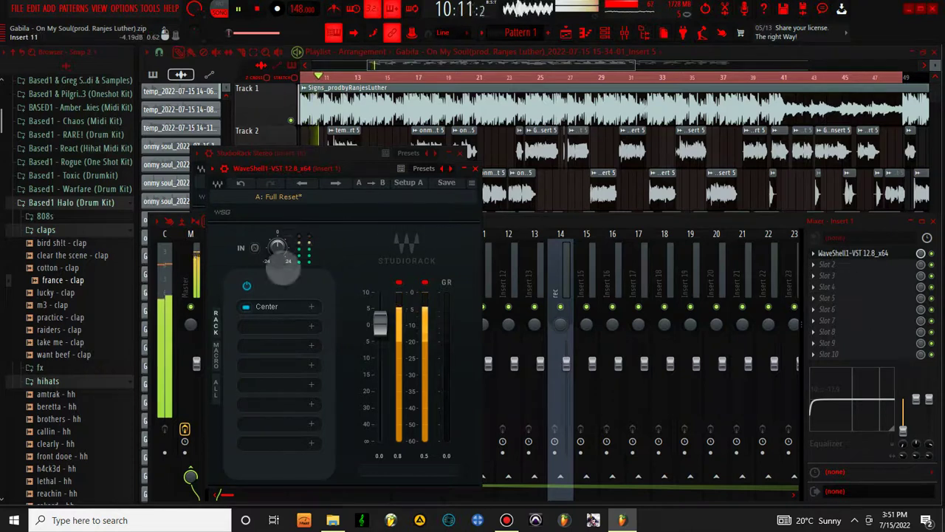
pyautogui.click(274, 322)
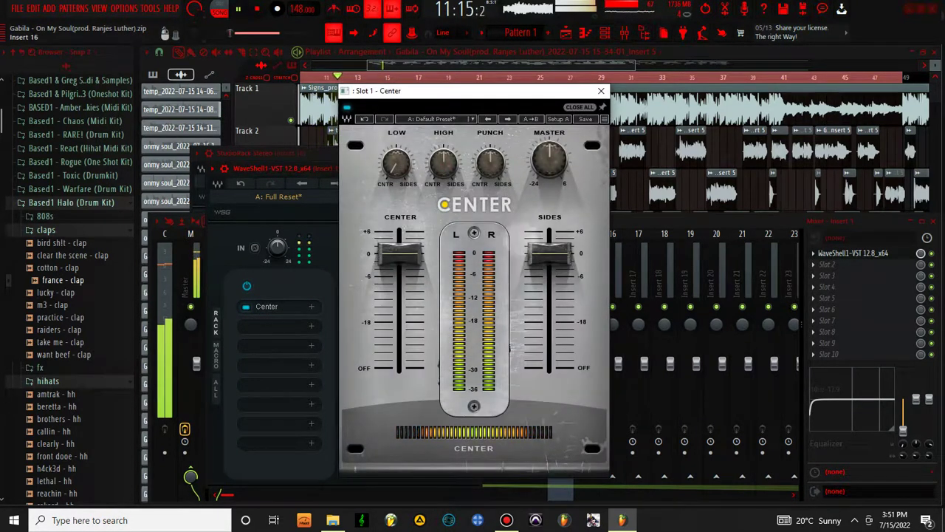
pyautogui.moveTo(443, 163); pyautogui.dragTo(443, 160)
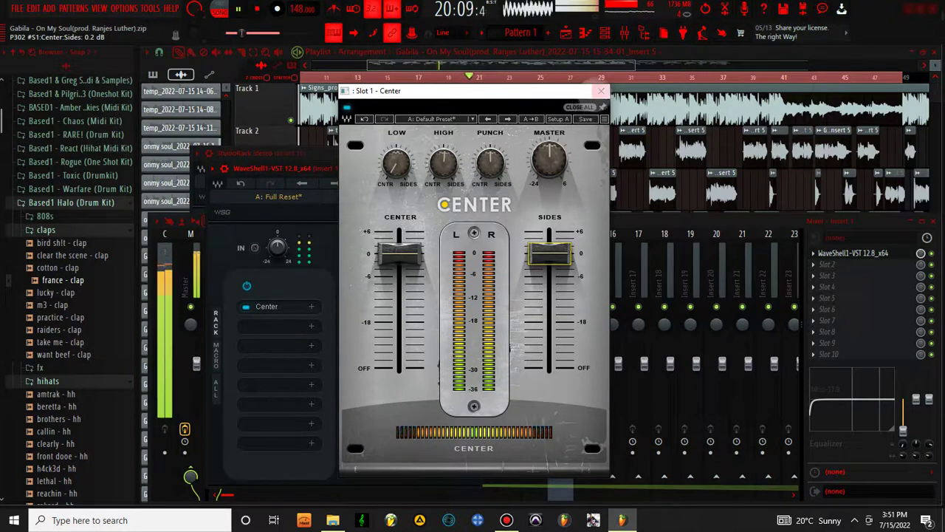
pyautogui.click(602, 90)
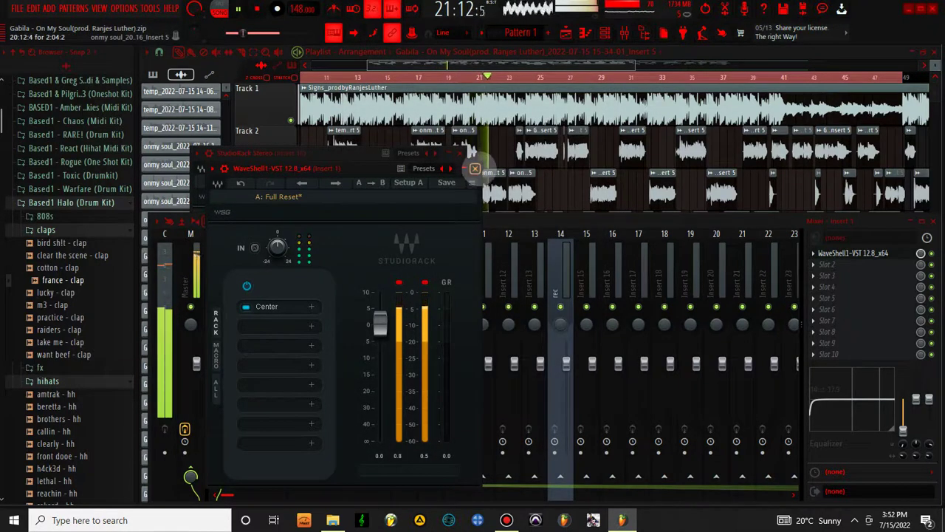
pyautogui.click(460, 153)
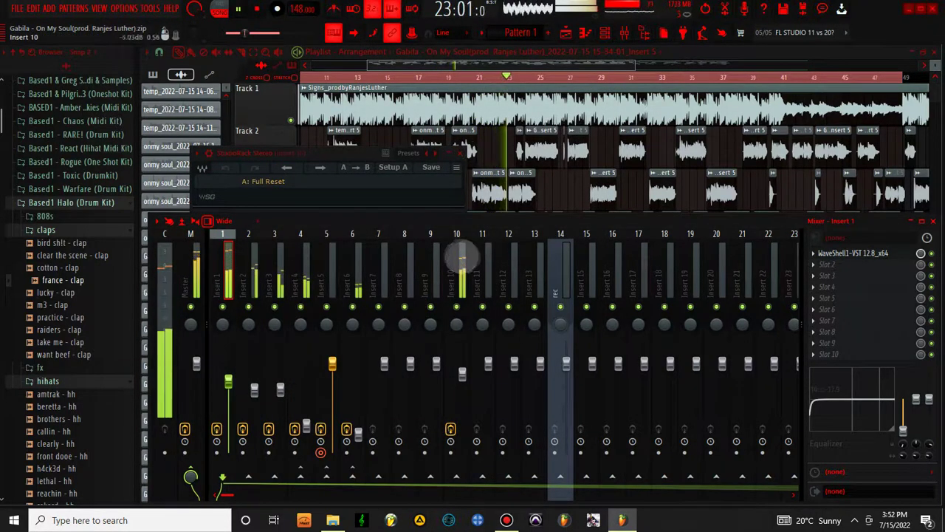
# Copy the StudioRack Stereo with its plug-in chain from Insert 4 to Insert 11.
pyautogui.click(457, 255)
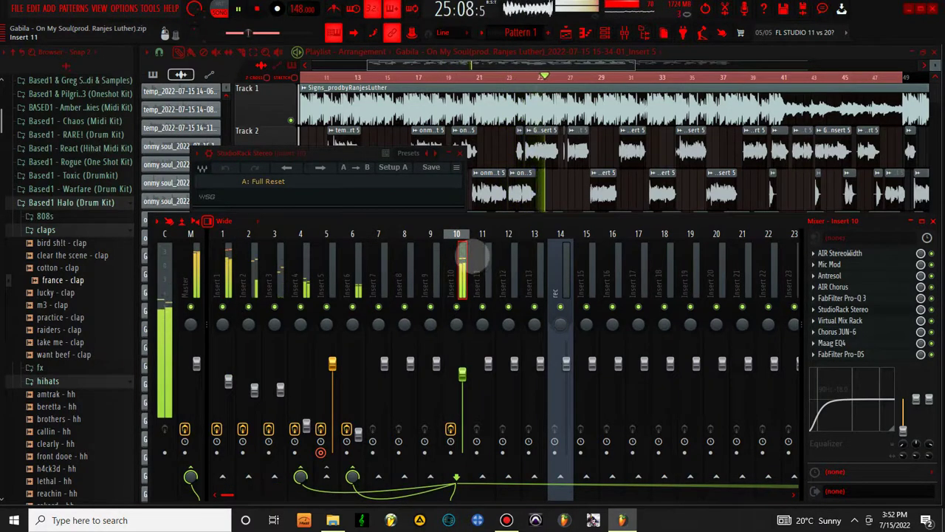
pyautogui.click(304, 251)
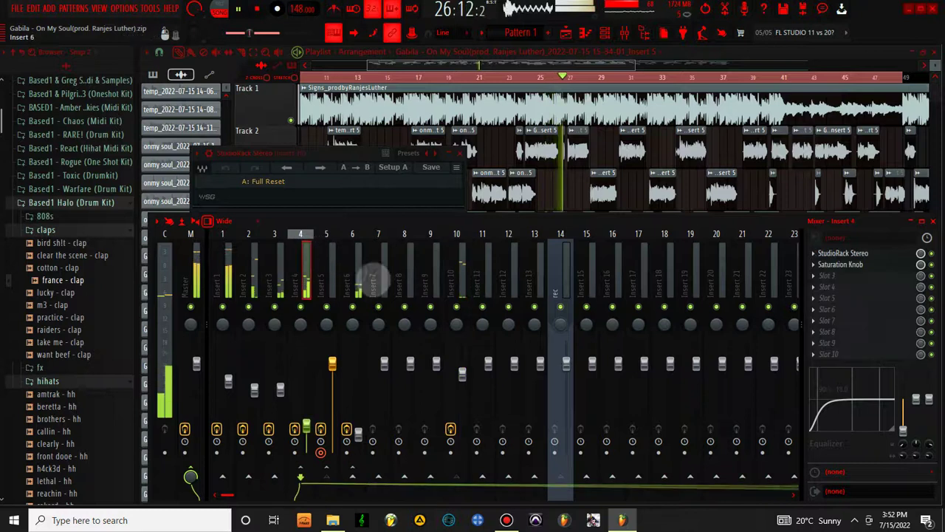
pyautogui.click(814, 251)
pyautogui.moveTo(839, 296); pyautogui.dragTo(439, 259)
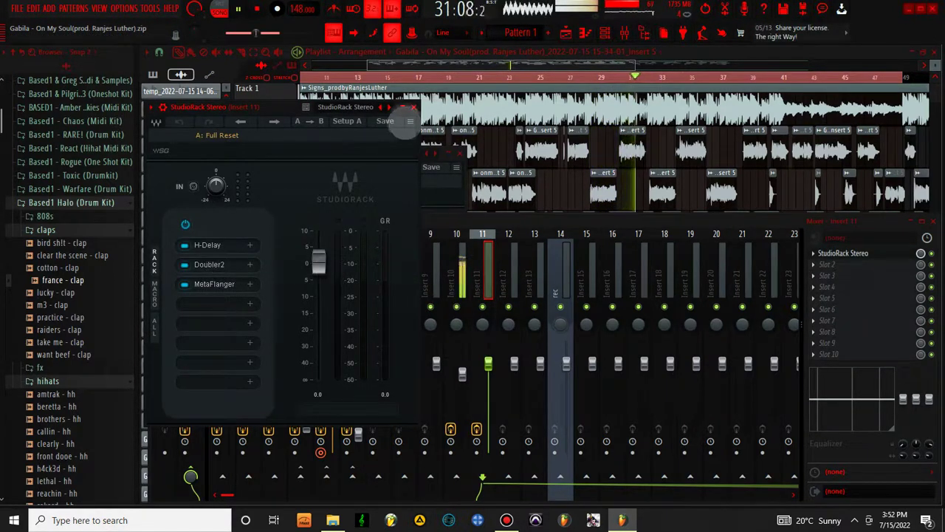
# Remove the MetaFlanger from the StudioRack Stereo chain on Insert 11.
pyautogui.click(244, 303)
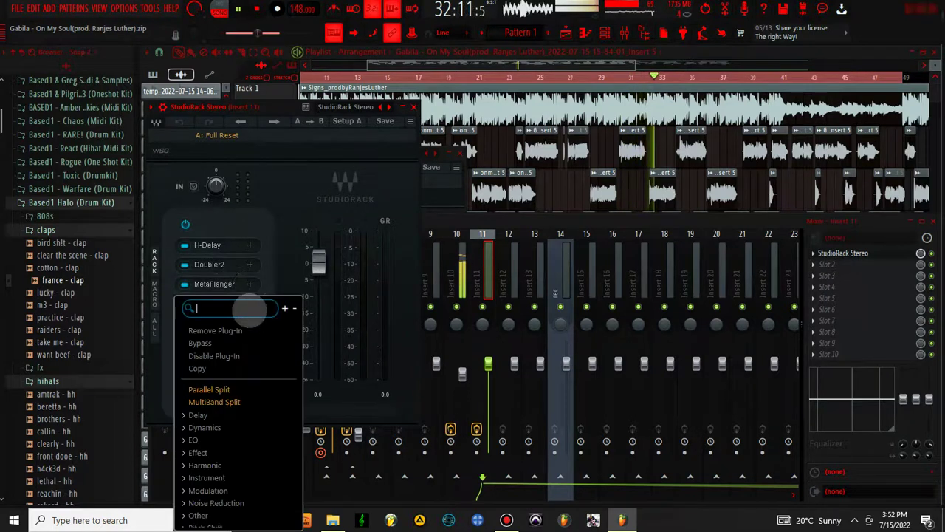
pyautogui.click(247, 342)
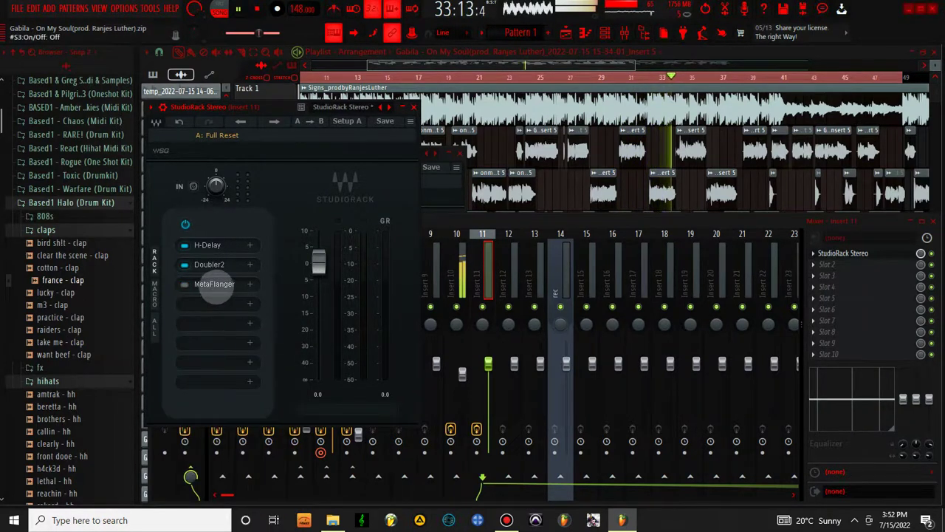
pyautogui.rightClick(214, 288)
pyautogui.click(212, 330)
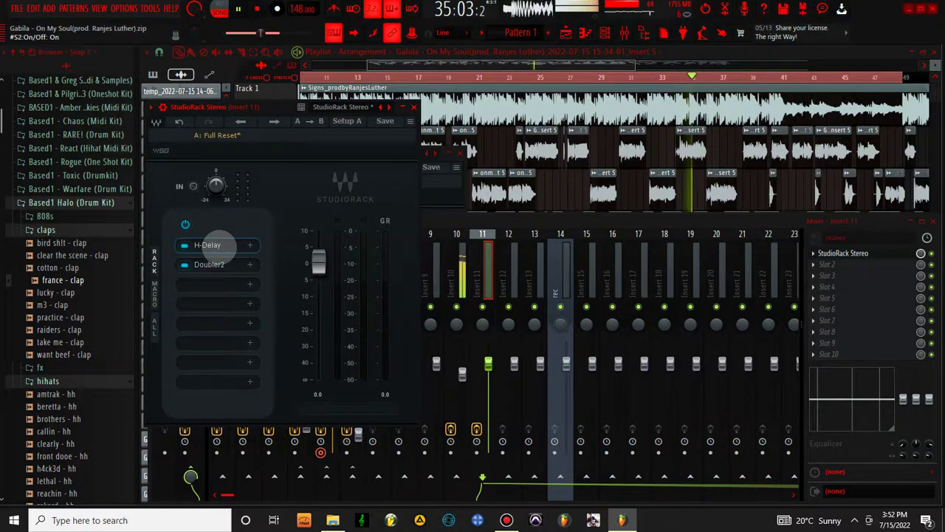
# Set the H-Delay on Insert 11 to a 1/16 delay time and close its window.
pyautogui.click(207, 244)
pyautogui.moveTo(375, 270); pyautogui.dragTo(374, 285)
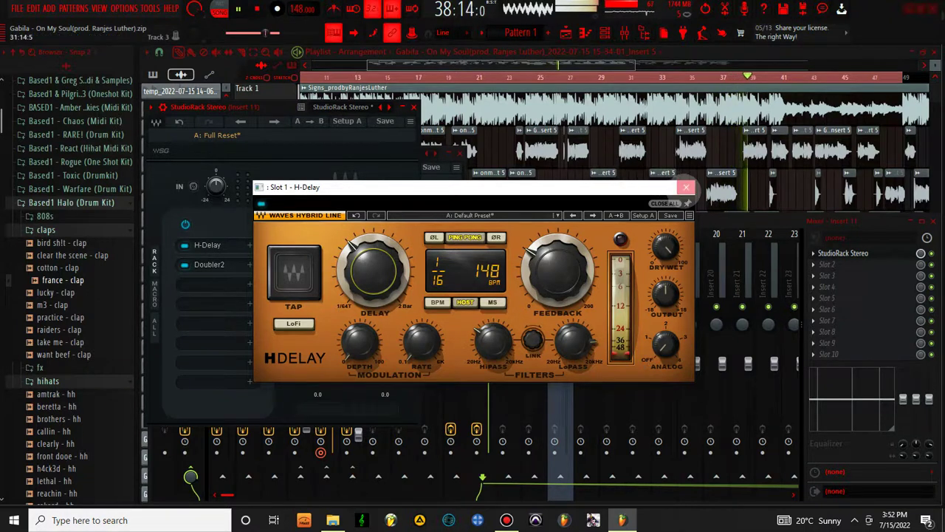
pyautogui.click(686, 187)
# Route Insert 10 to Insert 11, lower Insert 11's volume to about 12%, and close the leftover StudioRack window.
pyautogui.click(461, 274)
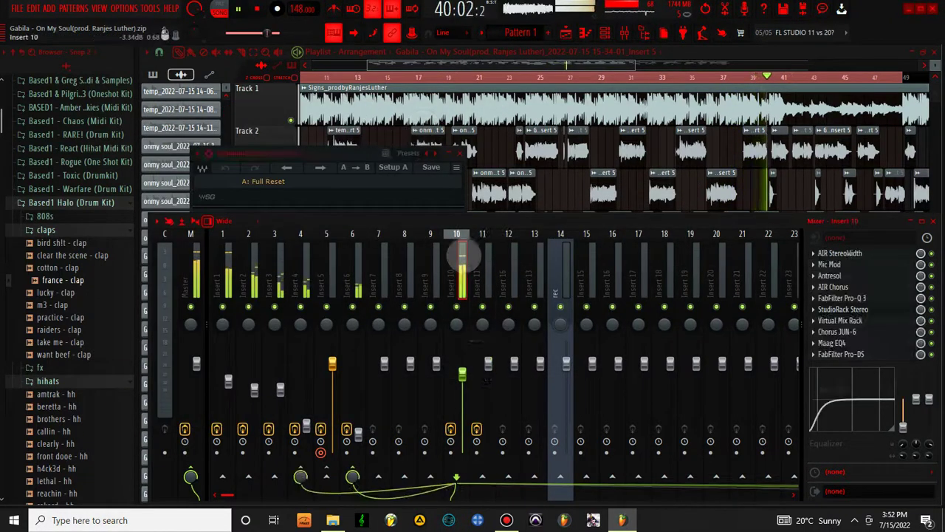
pyautogui.click(483, 476)
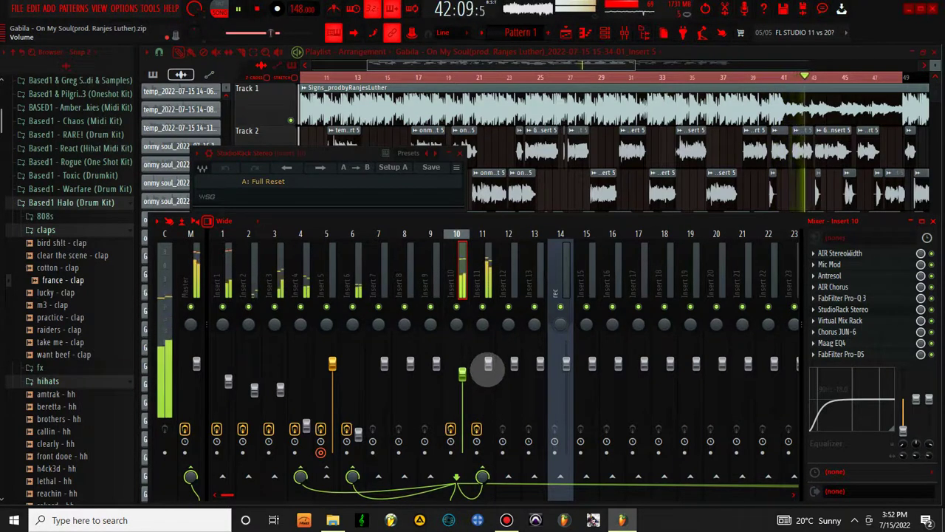
pyautogui.moveTo(489, 363); pyautogui.dragTo(489, 437)
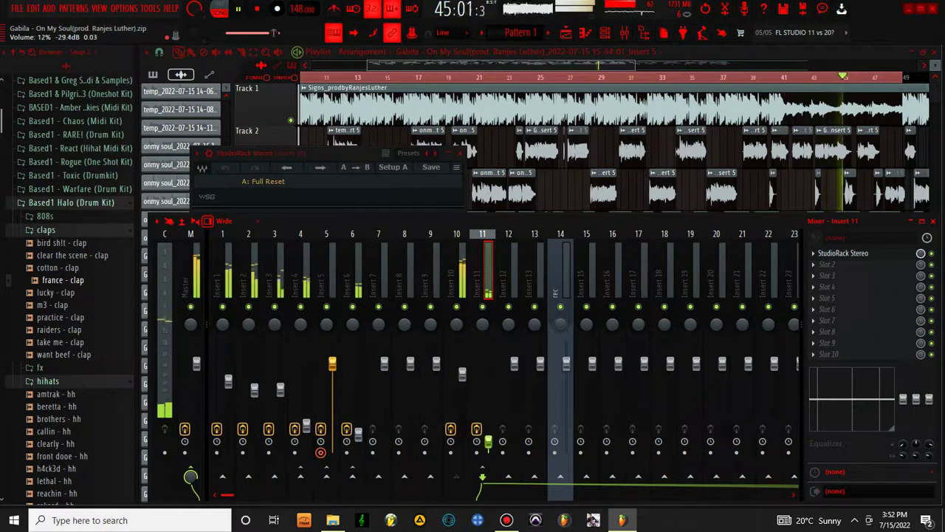
pyautogui.moveTo(489, 443); pyautogui.dragTo(488, 442)
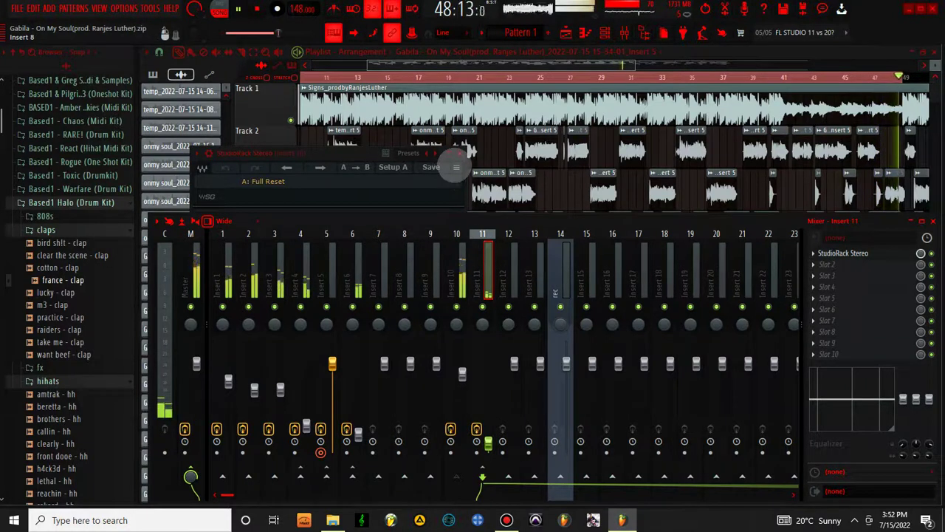
pyautogui.click(459, 153)
# Add a PuigTec EQP1A after Center in Insert 1's StudioRack chain and set its low boost to 0.8.
pyautogui.click(458, 269)
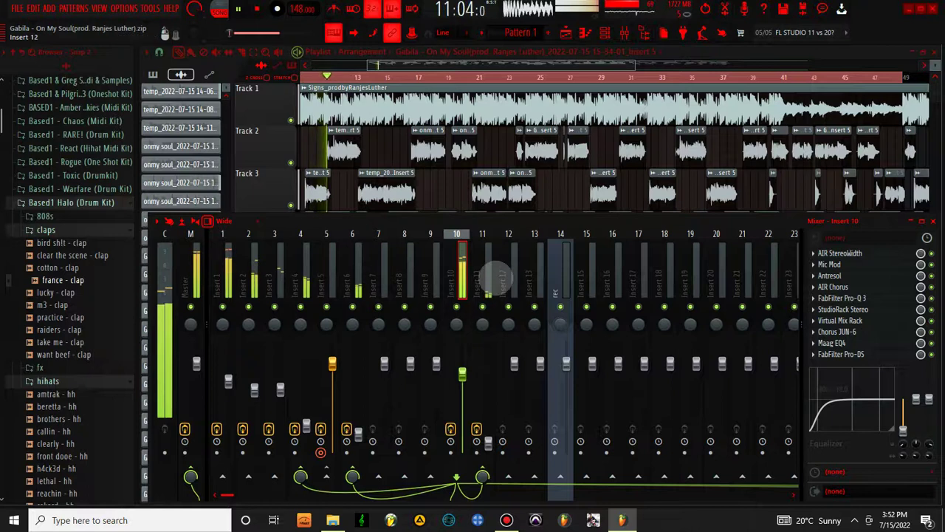
pyautogui.click(227, 265)
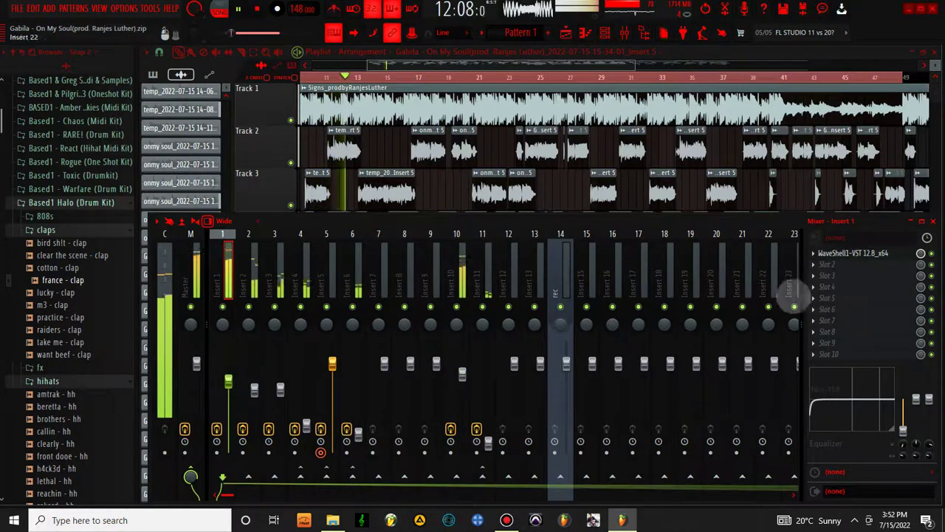
pyautogui.click(849, 253)
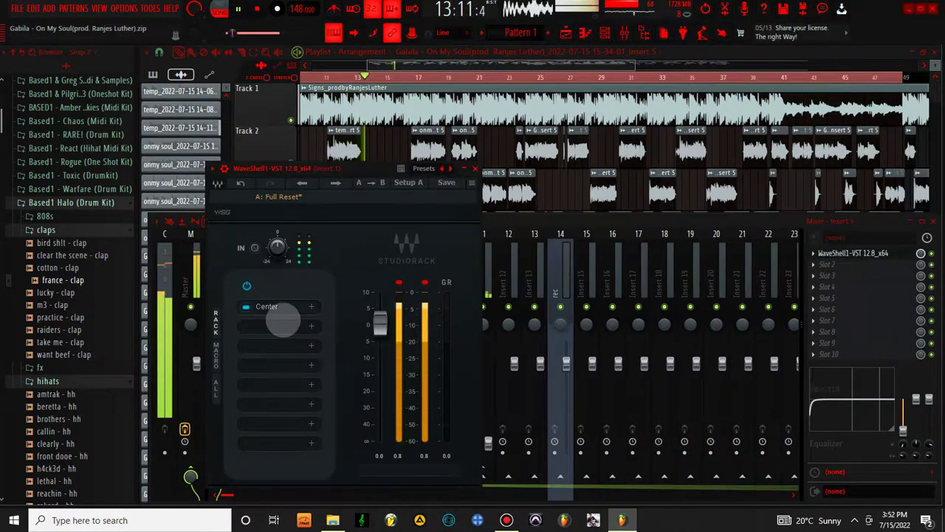
pyautogui.click(282, 329)
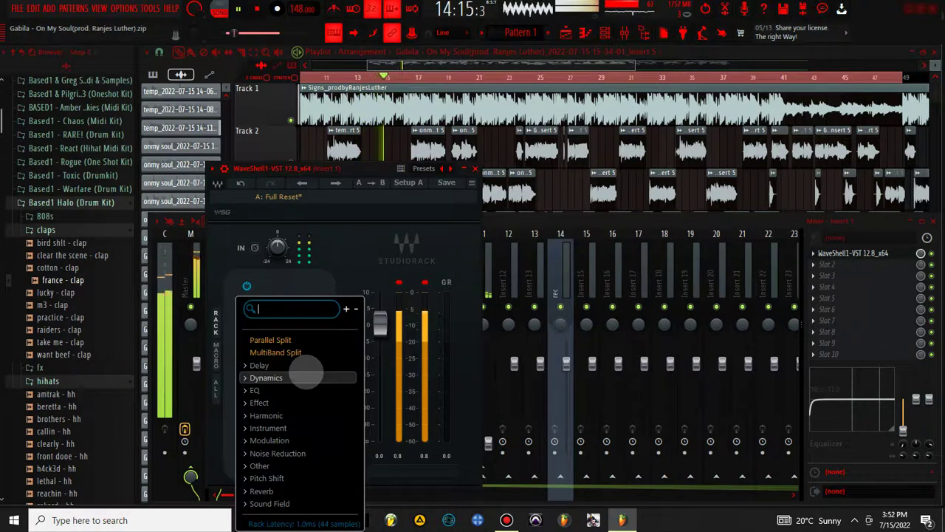
pyautogui.write('pu')
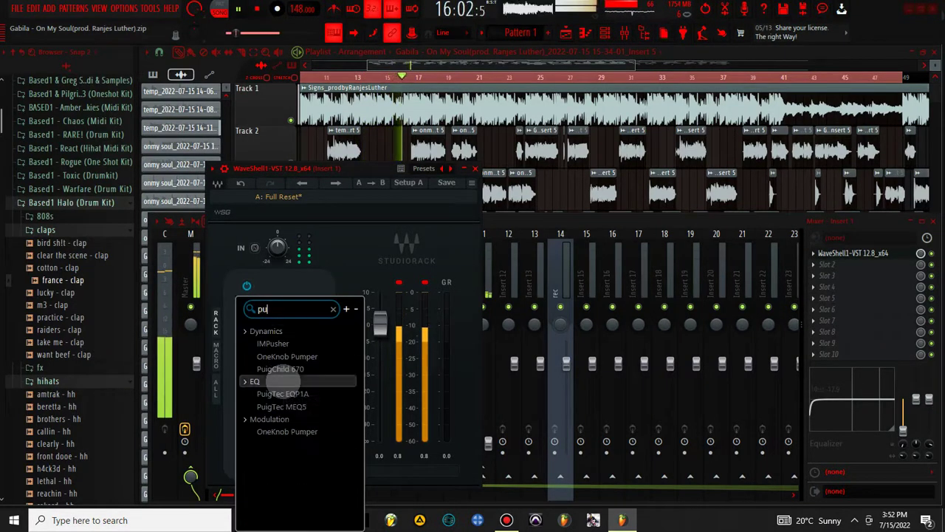
pyautogui.write('i')
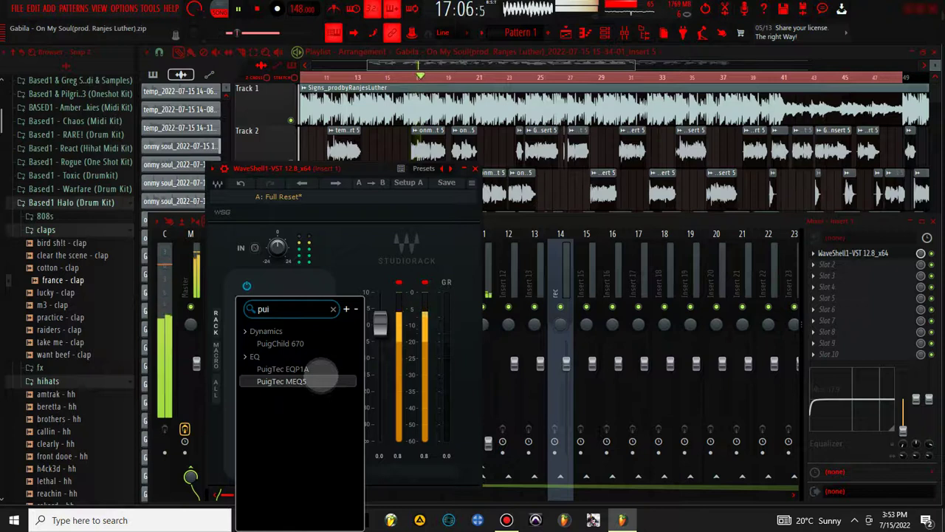
pyautogui.click(318, 378)
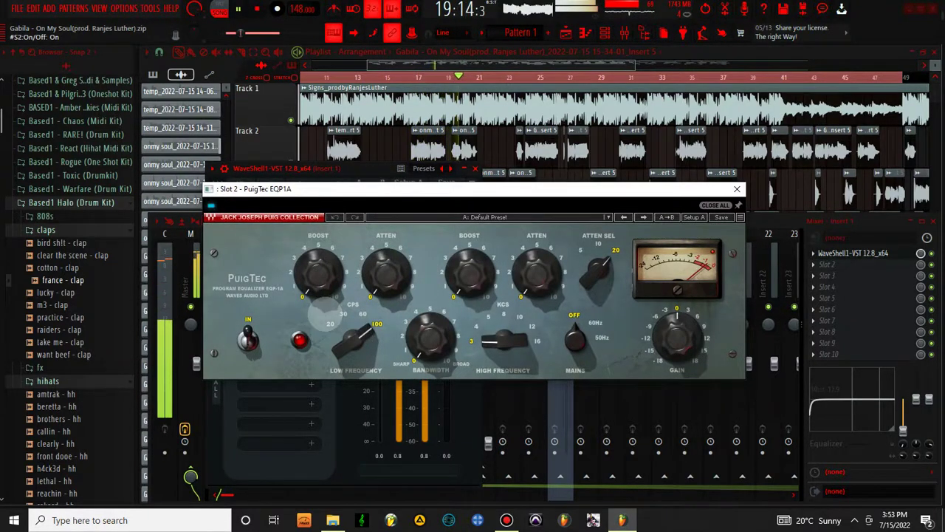
pyautogui.moveTo(316, 275); pyautogui.dragTo(316, 260)
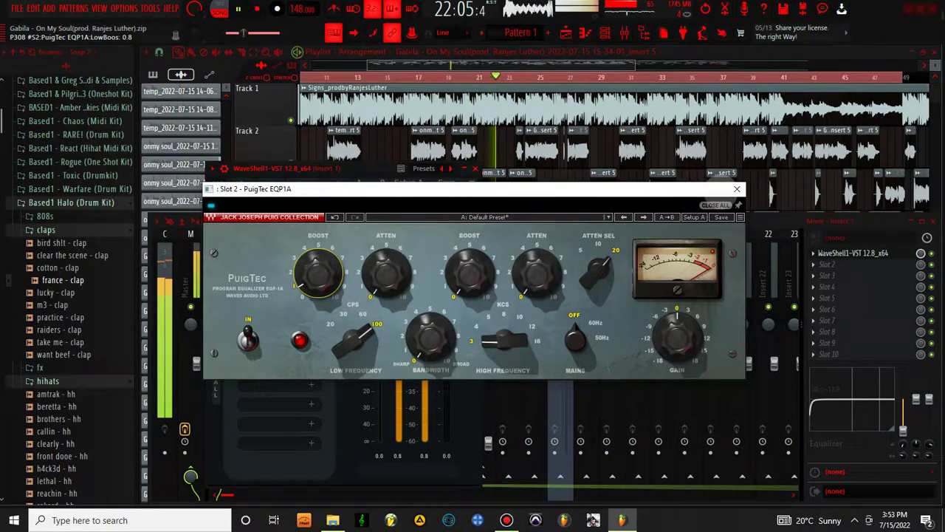
pyautogui.click(737, 189)
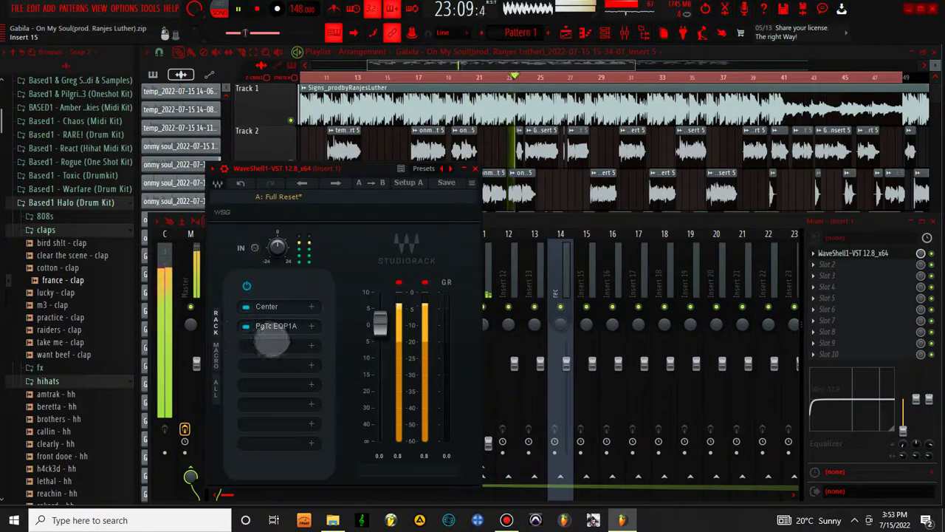
# Add a second PuigTec EQP1A to Insert 1's chain with its low frequency at 60 Hz and low boost at 2.0.
pyautogui.click(254, 328)
pyautogui.write('pui')
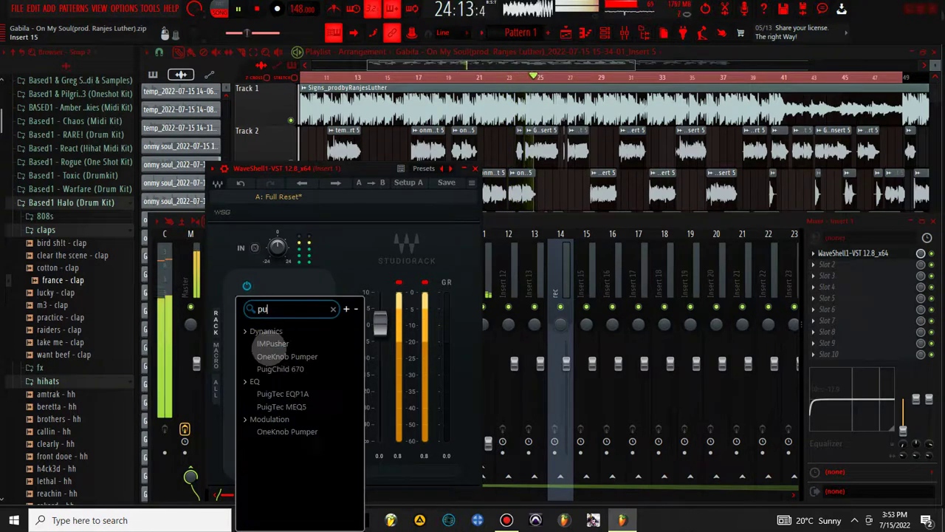
pyautogui.click(283, 369)
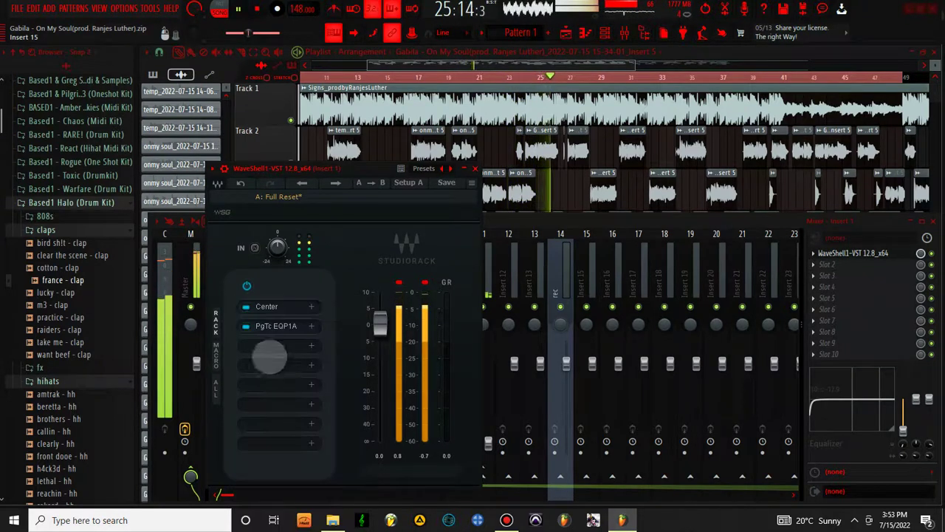
pyautogui.moveTo(356, 339); pyautogui.dragTo(356, 351)
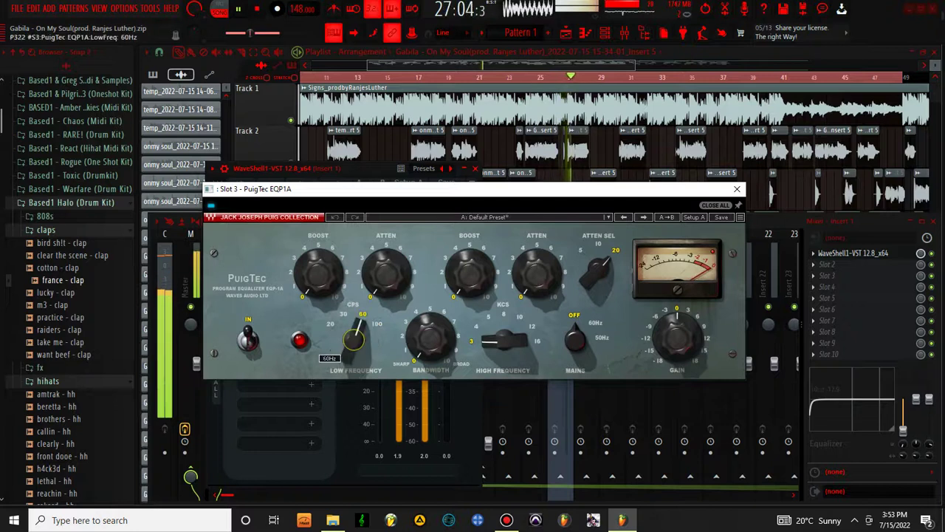
pyautogui.moveTo(318, 273); pyautogui.dragTo(318, 255)
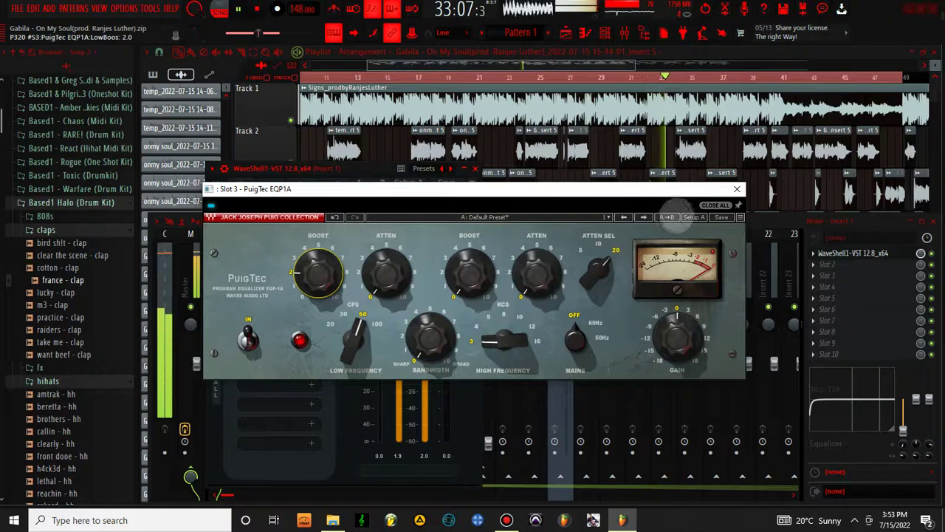
pyautogui.click(737, 189)
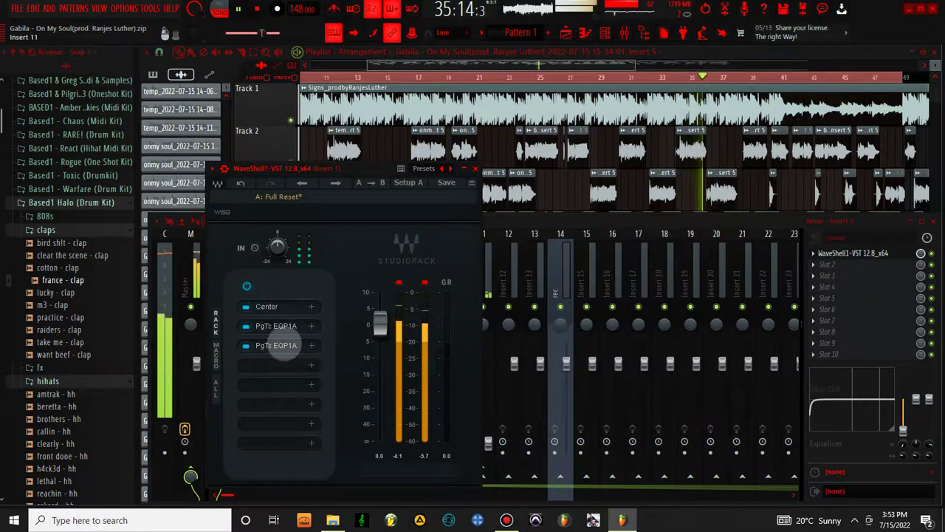
# Set the second PuigTec EQP1A's high frequency to 16 and high boost to 0.8, and close Insert 1's plug-in windows.
pyautogui.click(285, 344)
pyautogui.moveTo(484, 342); pyautogui.dragTo(521, 341)
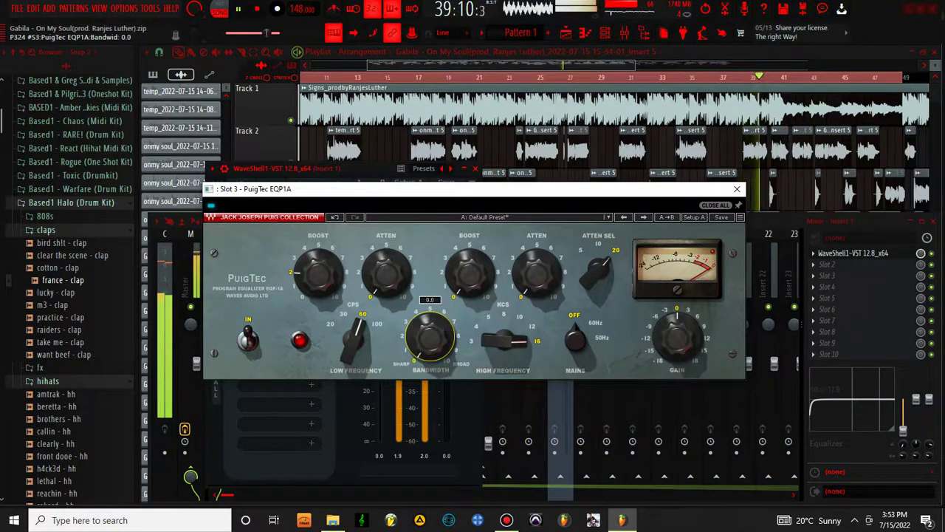
pyautogui.moveTo(469, 279); pyautogui.dragTo(469, 273)
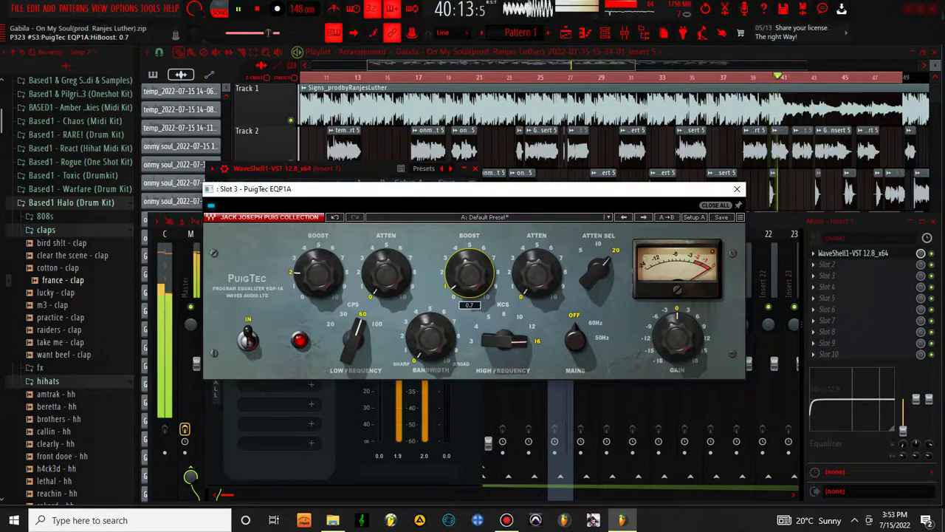
pyautogui.moveTo(469, 273); pyautogui.dragTo(469, 270)
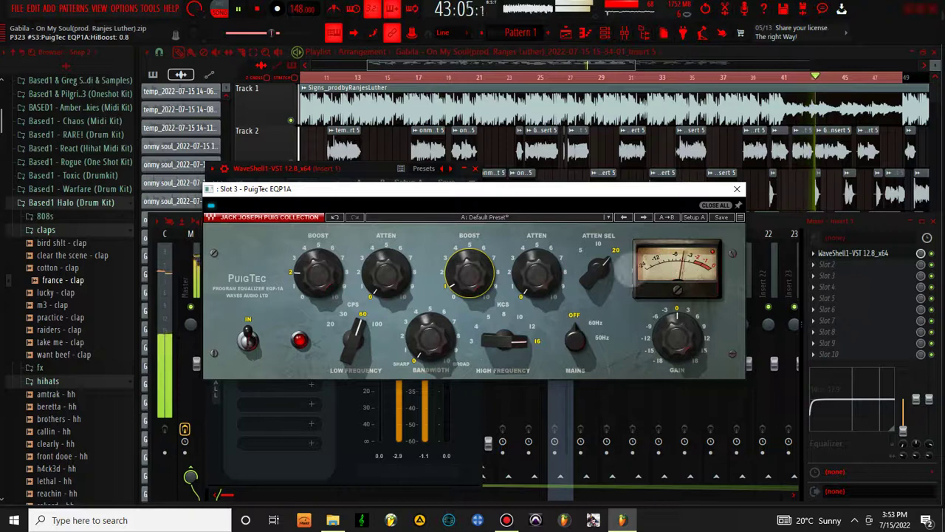
pyautogui.click(737, 189)
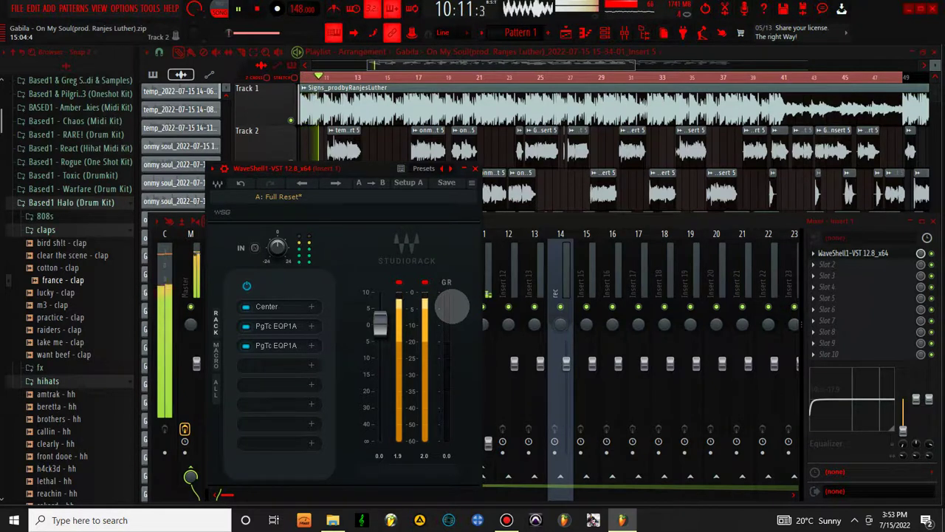
pyautogui.click(475, 168)
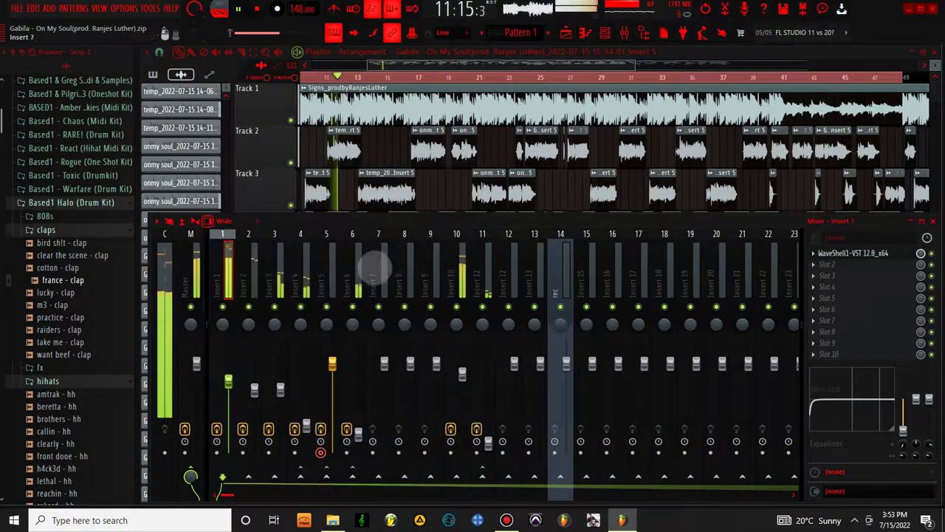
# Review the Rev PLATE-140 reverb settings on Insert 6, including its plate model.
pyautogui.click(358, 266)
pyautogui.click(842, 252)
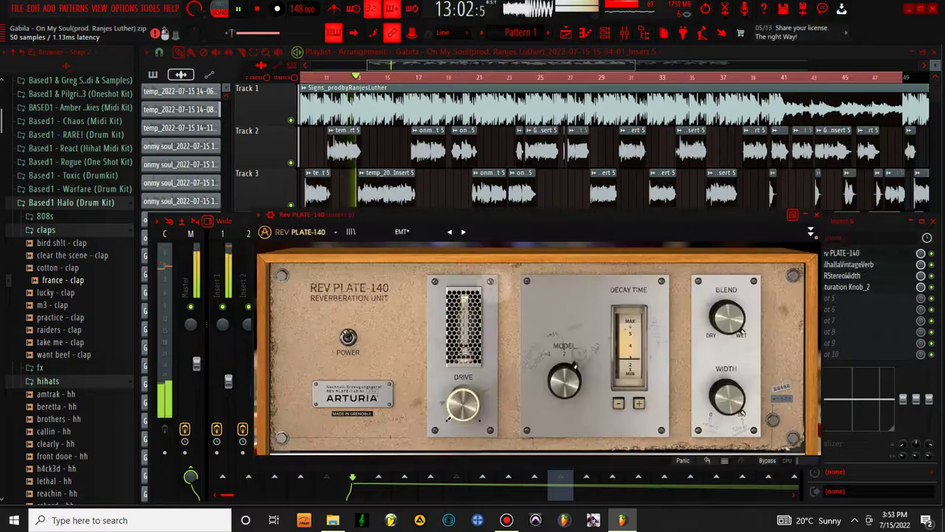
pyautogui.click(817, 219)
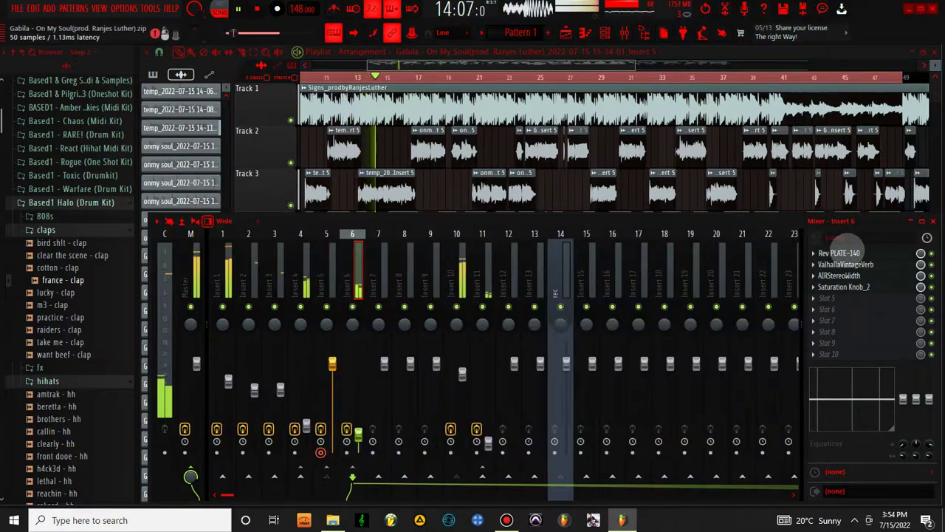
pyautogui.click(842, 253)
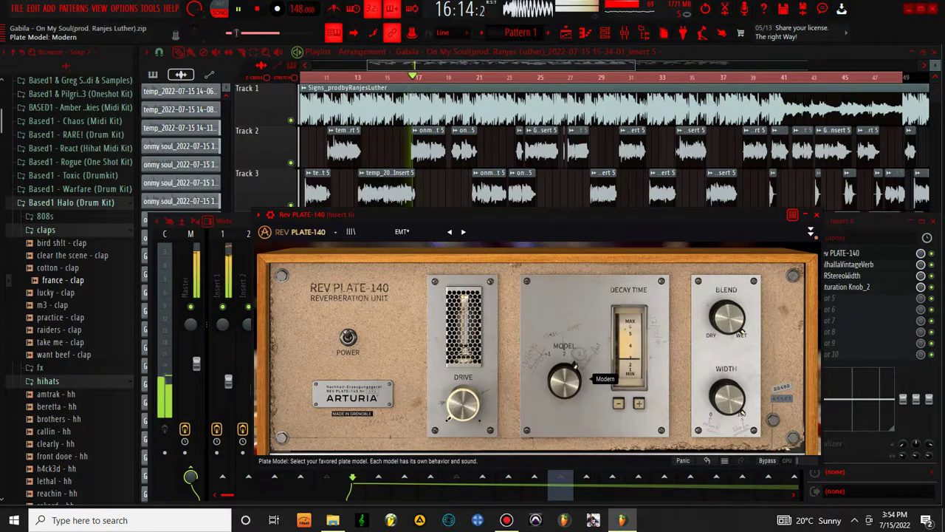
pyautogui.click(816, 214)
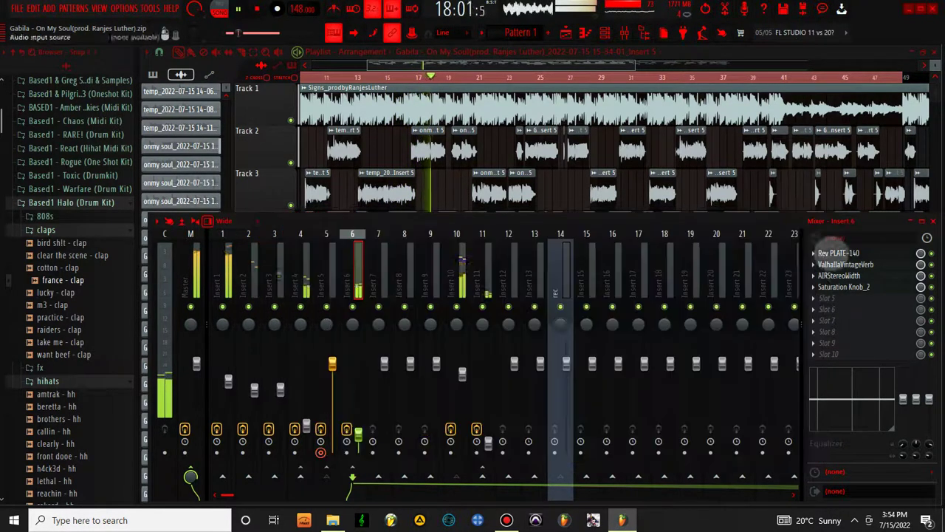
# Set Insert 6's ValhallaVintageVerb to Plate mode and its Saturation Knob_2 to a saturation of 1.2.
pyautogui.click(846, 265)
pyautogui.click(362, 412)
pyautogui.click(325, 211)
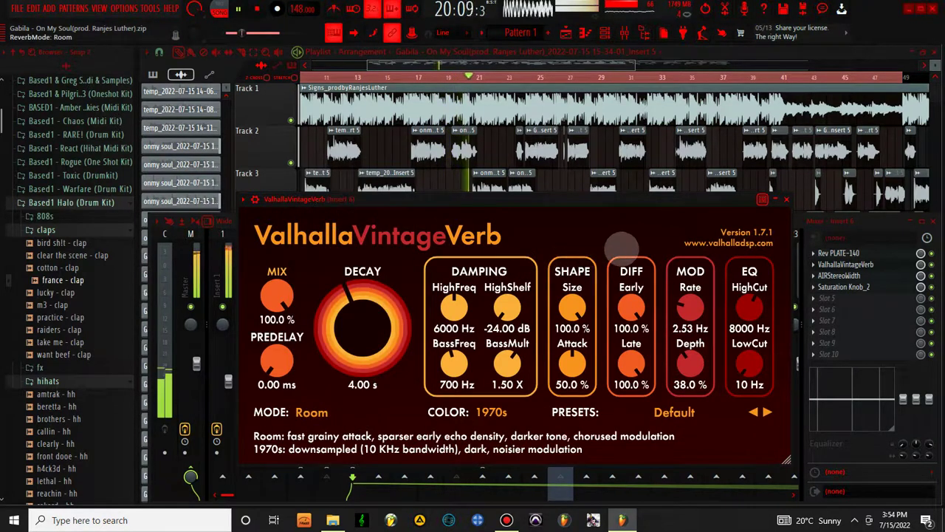
pyautogui.click(311, 412)
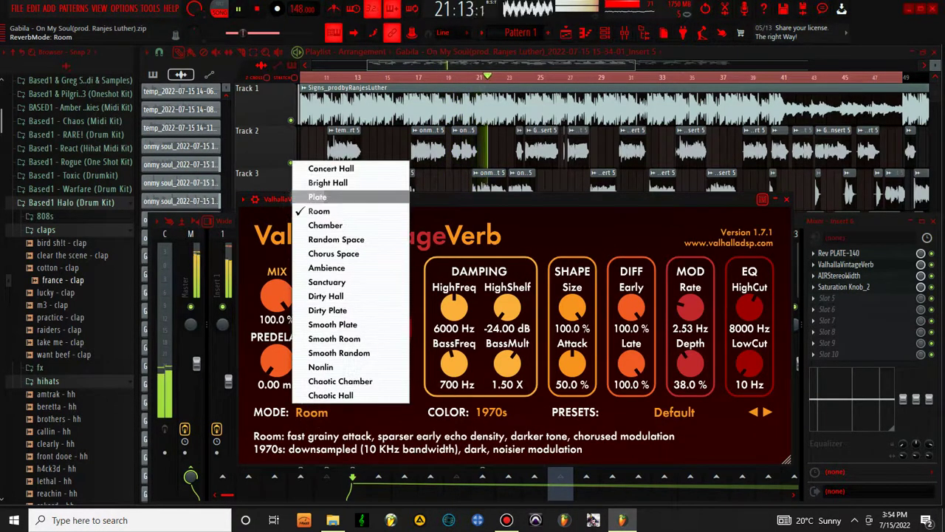
pyautogui.click(318, 196)
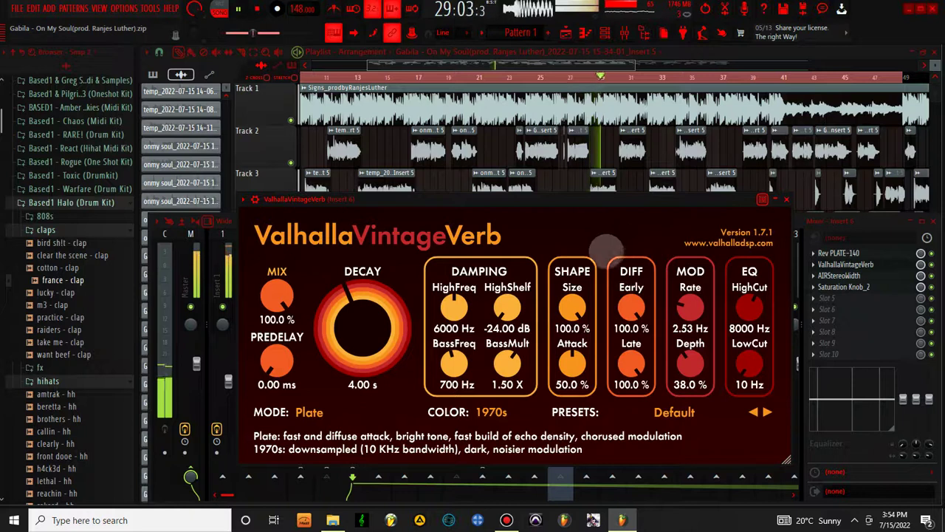
pyautogui.click(786, 200)
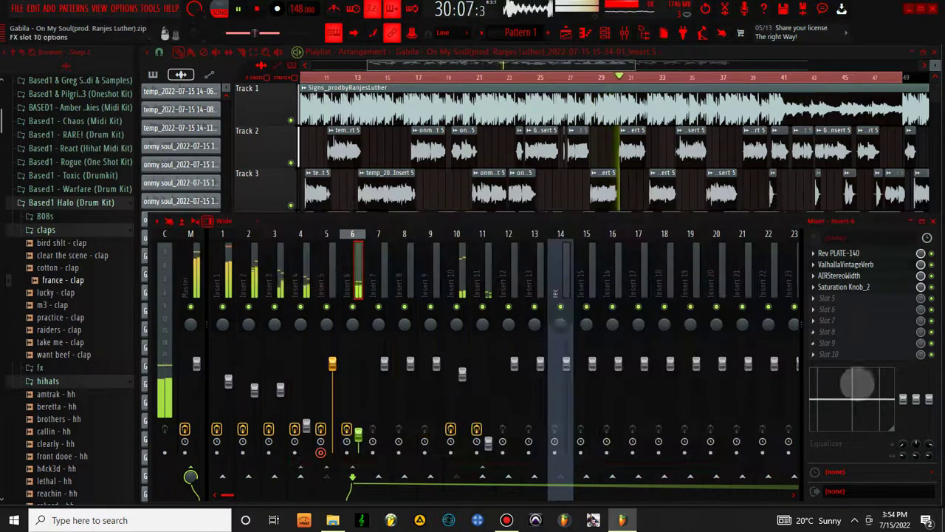
pyautogui.click(844, 287)
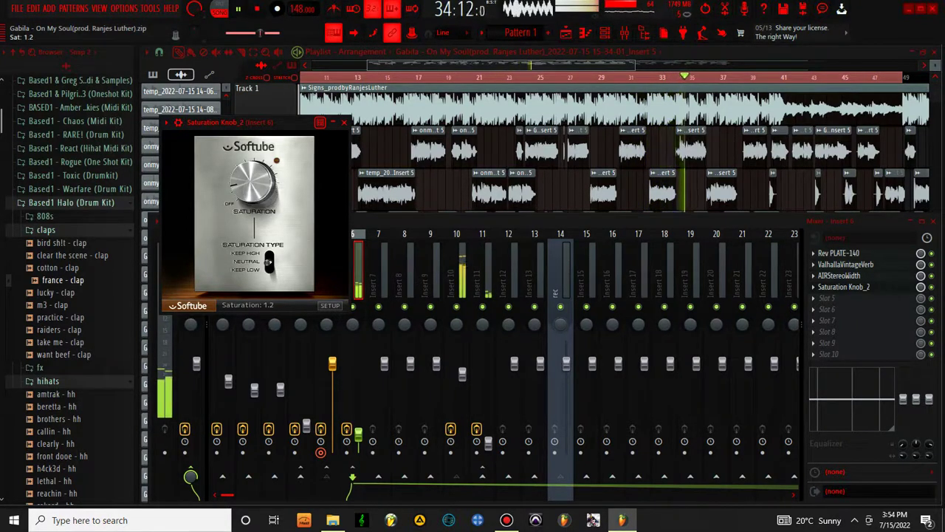
pyautogui.click(343, 121)
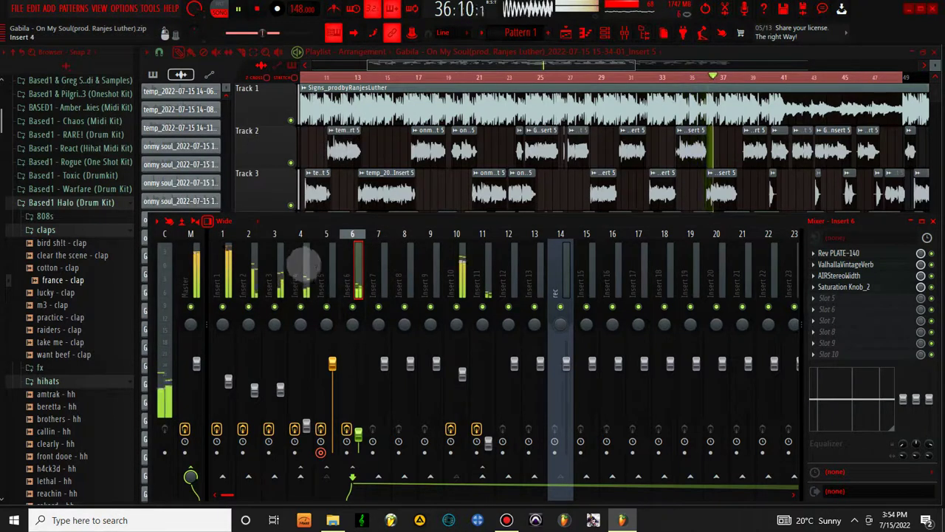
# Raise Insert 4's volume to about 34%.
pyautogui.click(307, 258)
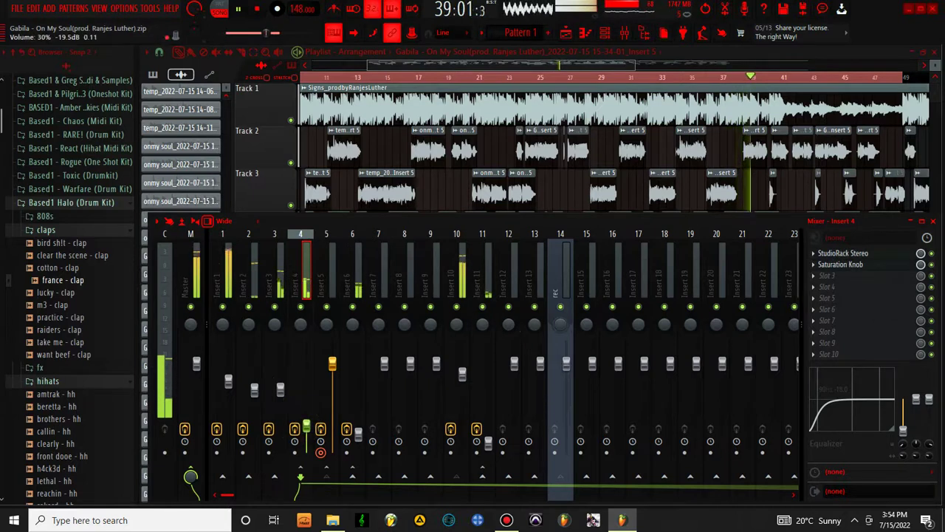
pyautogui.click(306, 426)
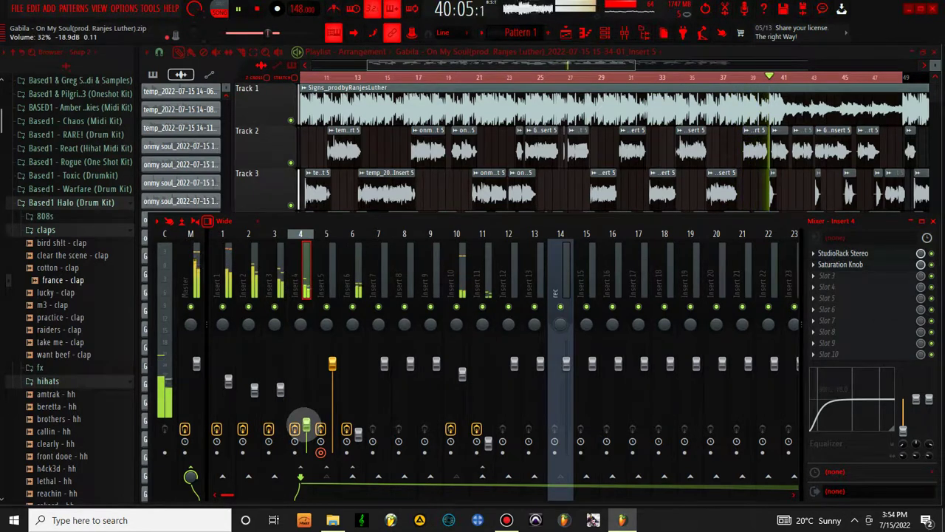
pyautogui.moveTo(306, 426); pyautogui.dragTo(306, 423)
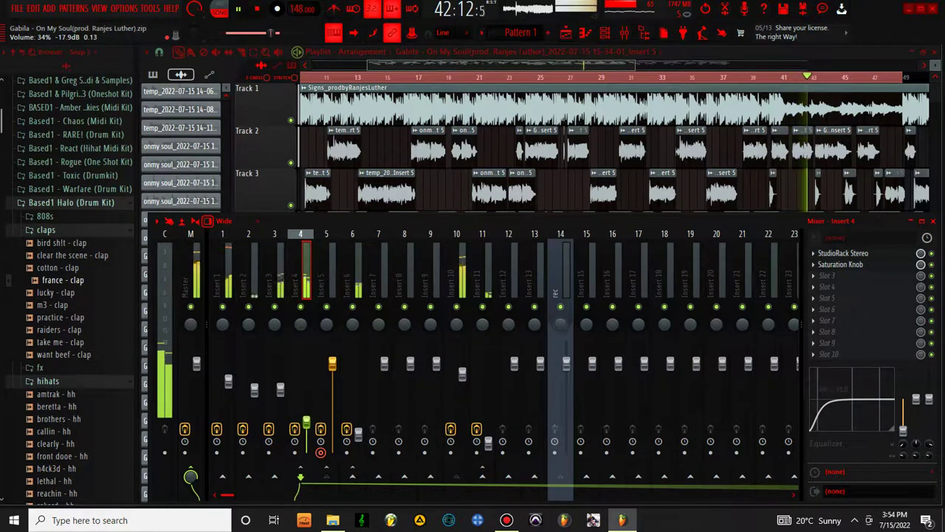
pyautogui.click(305, 422)
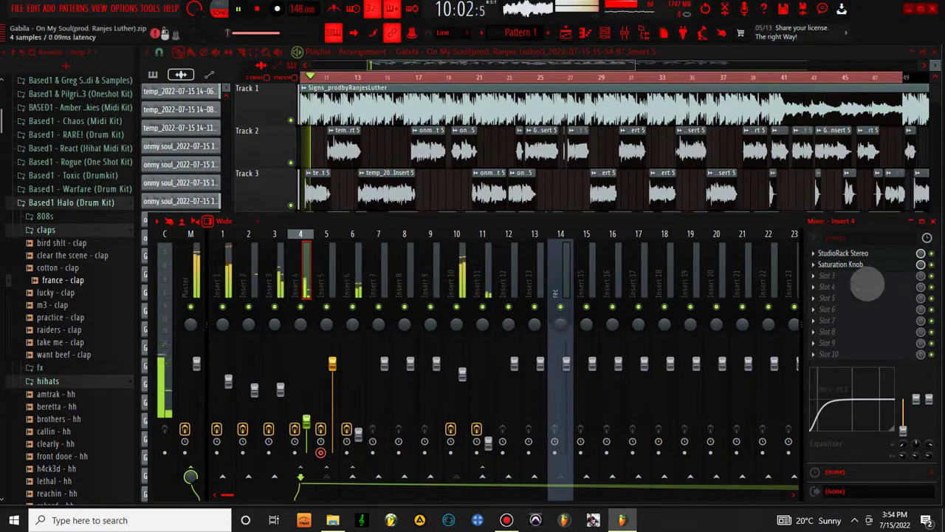
# Remove the MetaFlanger from the StudioRack Stereo chain on Insert 4.
pyautogui.click(865, 251)
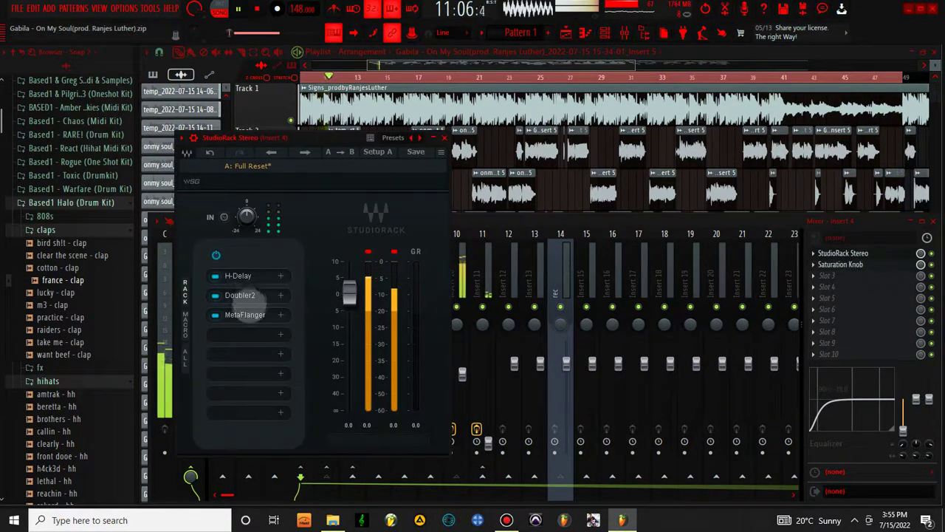
pyautogui.rightClick(246, 315)
pyautogui.click(249, 330)
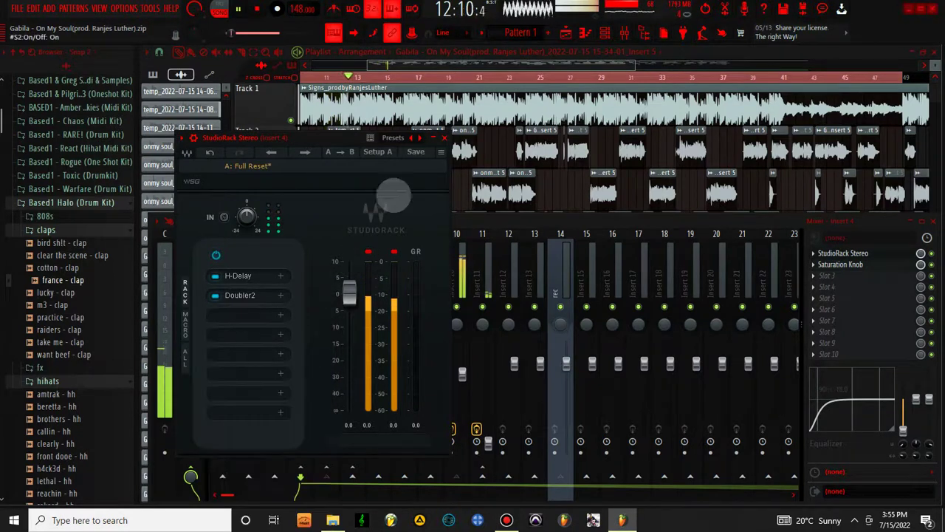
# Add the Fruity Stereo Shaper to Insert 3's fourth effect slot.
pyautogui.click(444, 138)
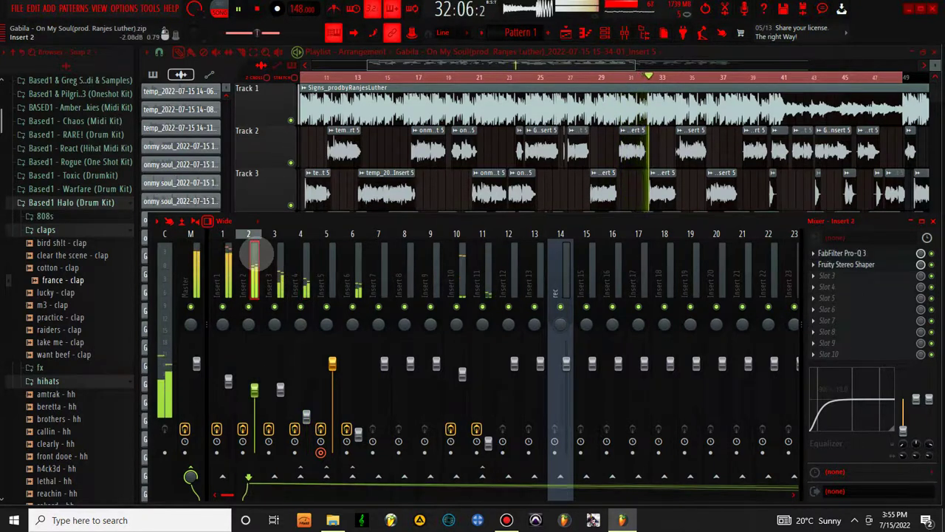
pyautogui.click(277, 277)
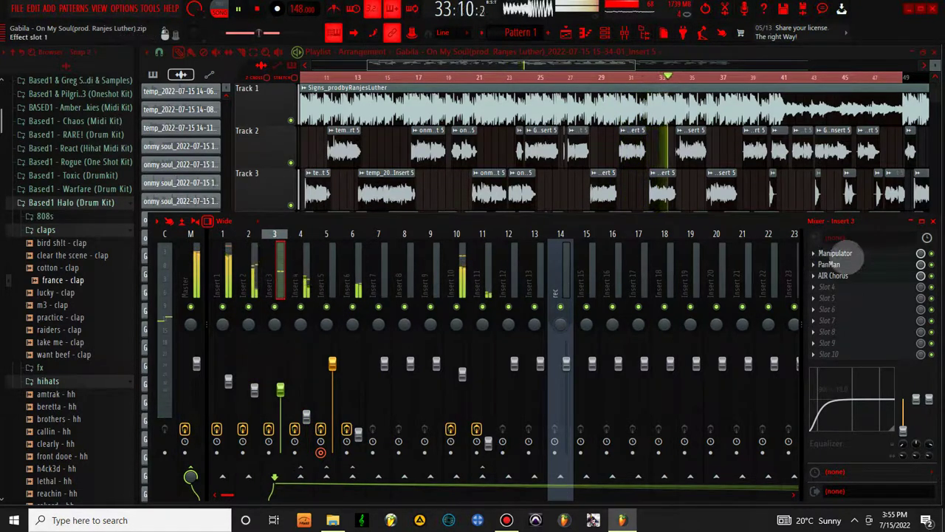
pyautogui.click(831, 286)
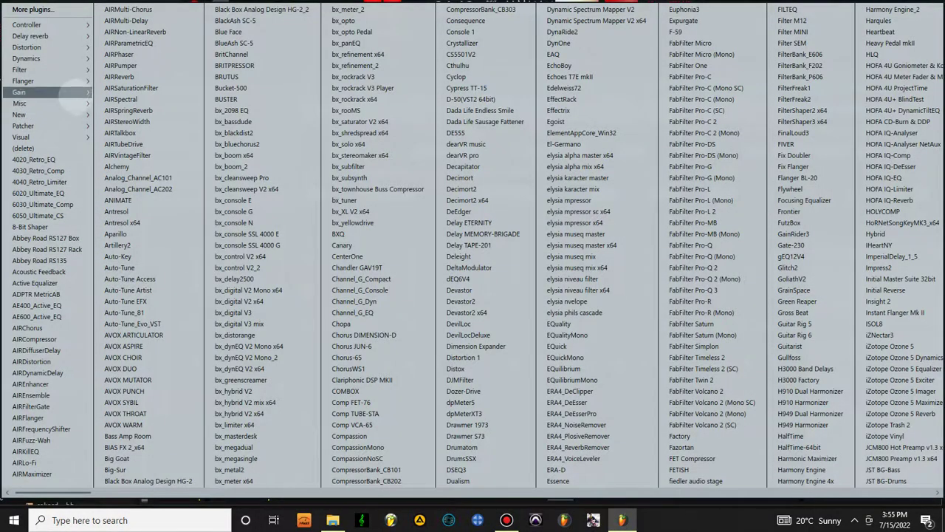
pyautogui.moveTo(74, 95)
pyautogui.click(130, 130)
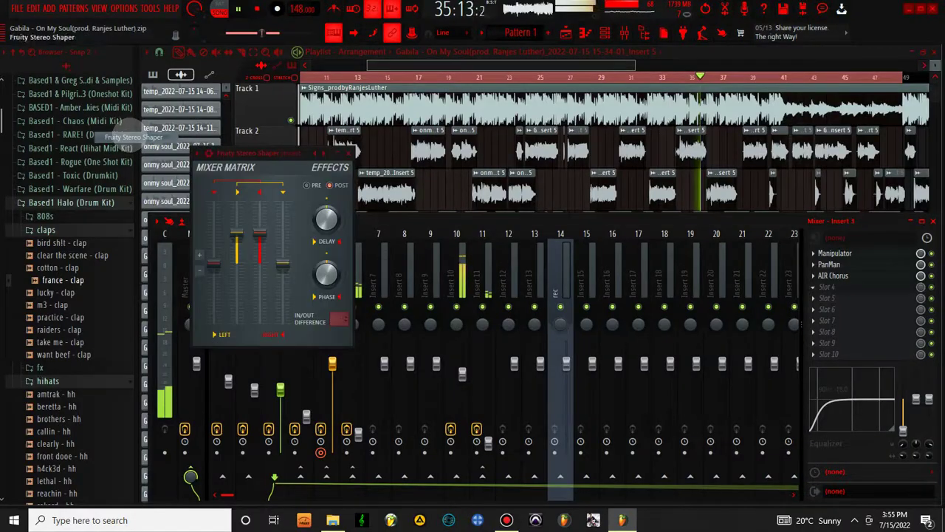
# Save the project as a zipped song file under its existing name, overwriting the earlier zip, and close the Fruity Stereo Shaper.
pyautogui.click(17, 8)
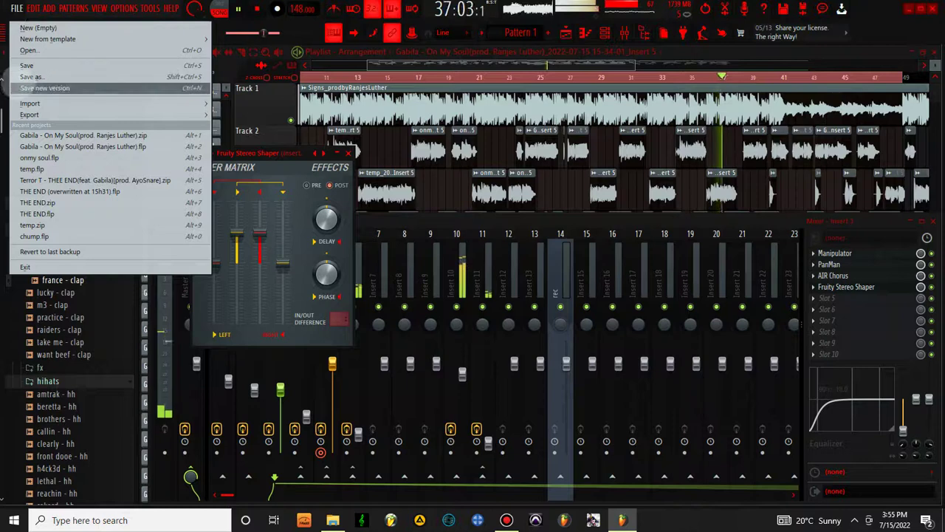
pyautogui.click(31, 76)
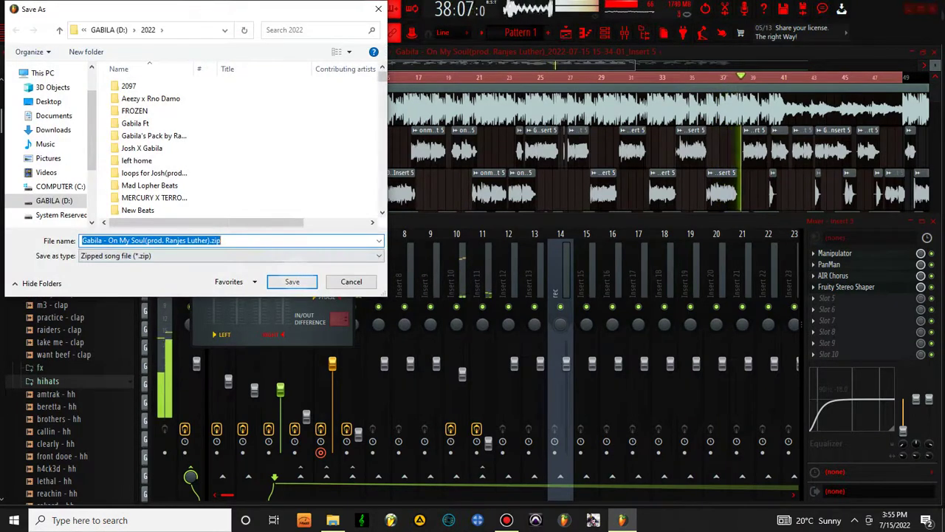
pyautogui.press('Return')
pyautogui.click(516, 263)
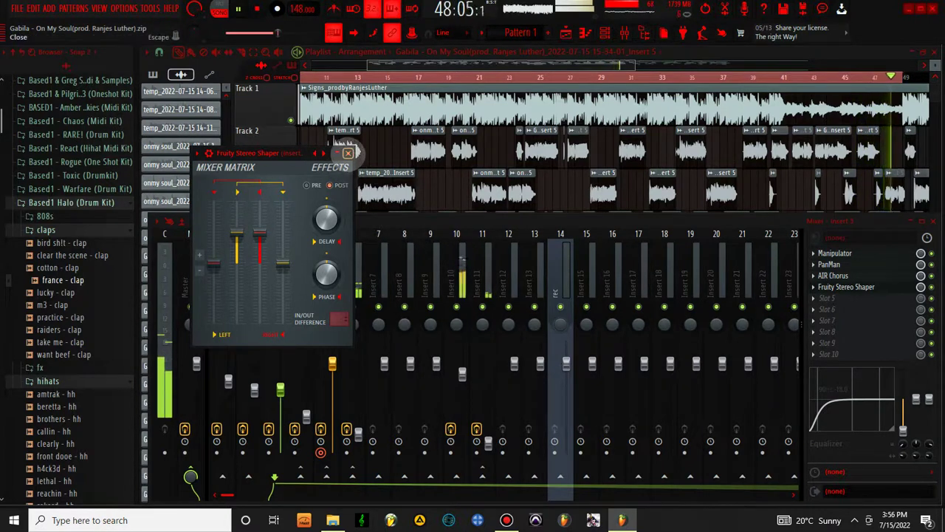
pyautogui.click(348, 152)
# Set the Revival module's thickness to 4.20 in the Virtual Mix Rack on Insert 10.
pyautogui.click(458, 235)
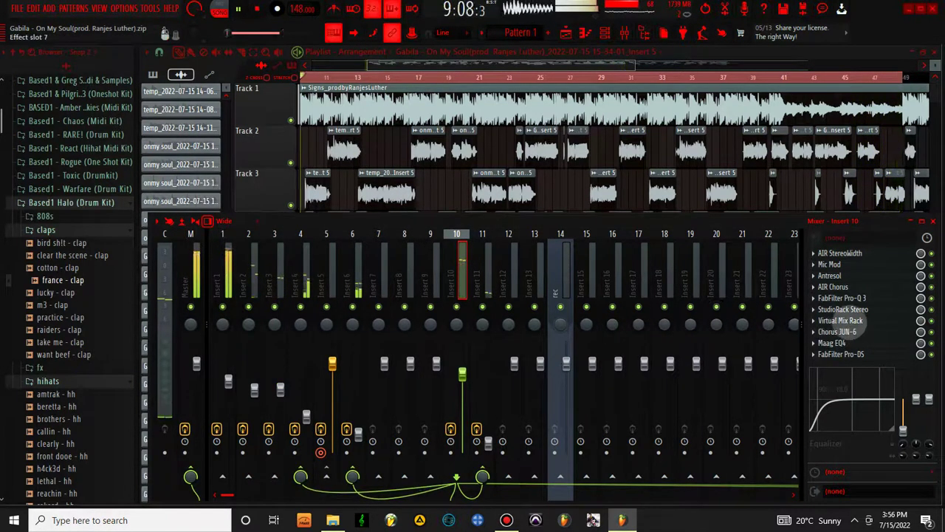
pyautogui.click(840, 321)
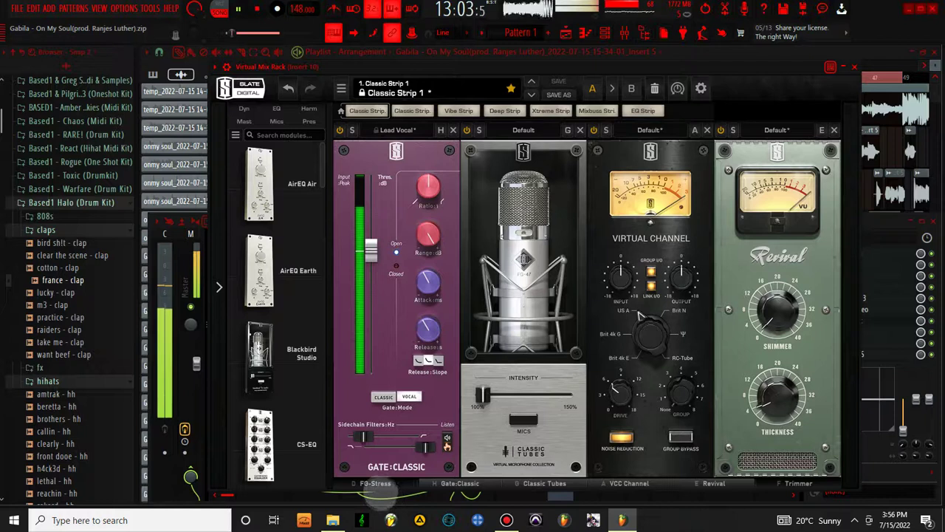
pyautogui.click(375, 483)
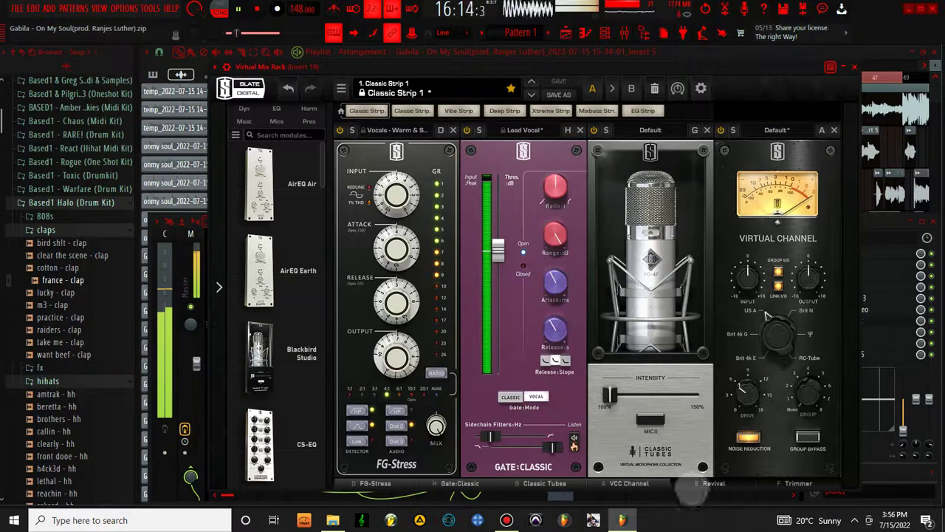
pyautogui.click(706, 482)
pyautogui.moveTo(776, 399)
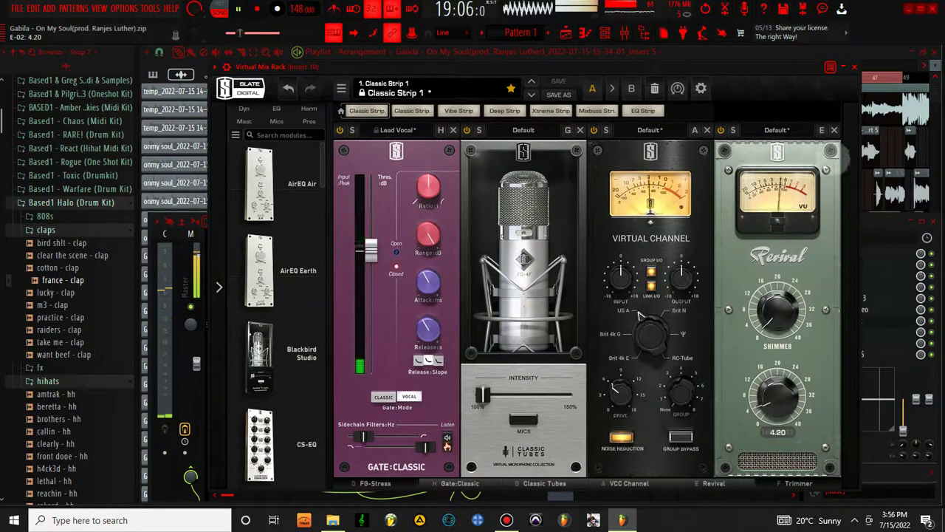
pyautogui.click(855, 66)
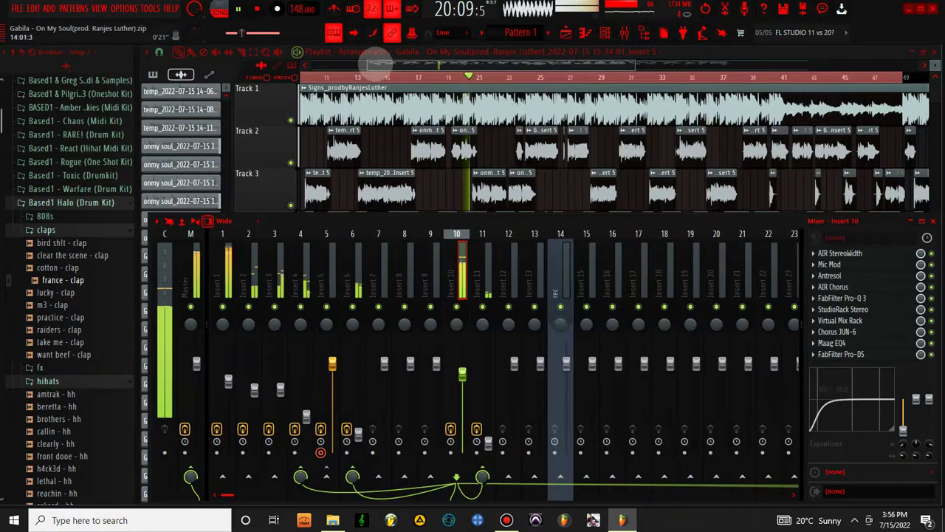
# Add ValhallaVintageVerb to Insert 12's first effect slot and load its Drum Air ambience preset.
pyautogui.click(510, 268)
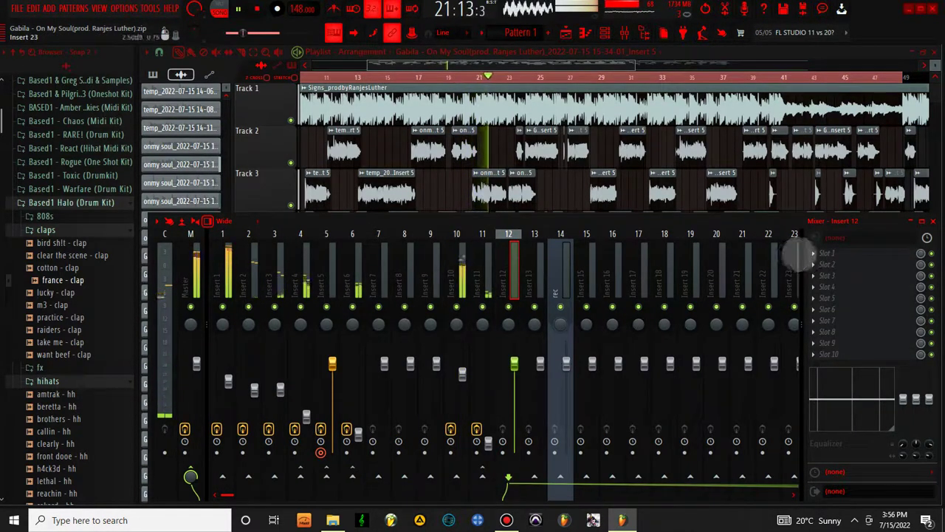
pyautogui.click(818, 253)
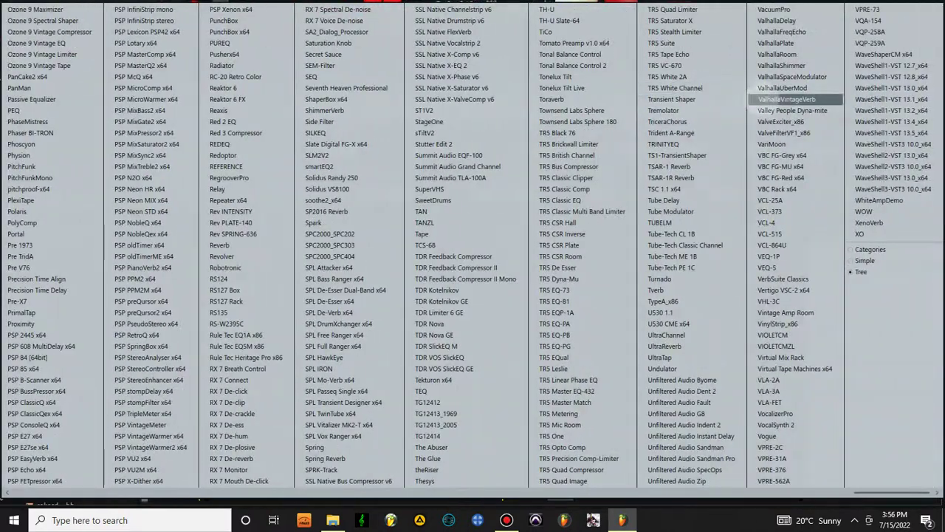
pyautogui.click(787, 99)
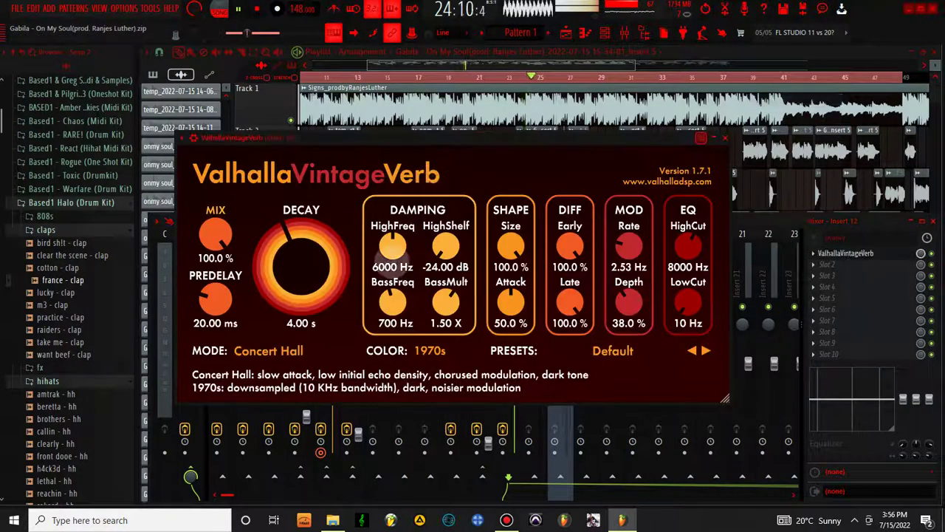
pyautogui.click(672, 353)
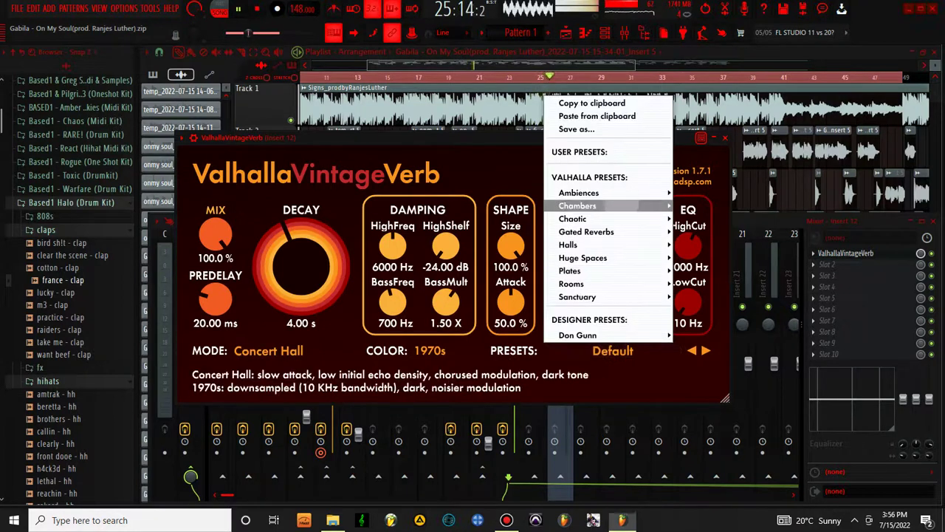
pyautogui.moveTo(583, 193)
pyautogui.click(705, 220)
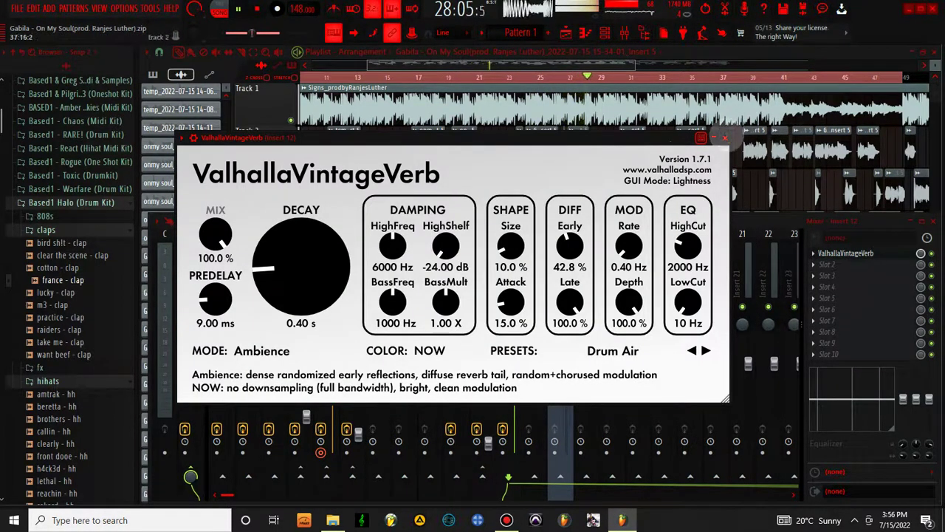
pyautogui.click(724, 138)
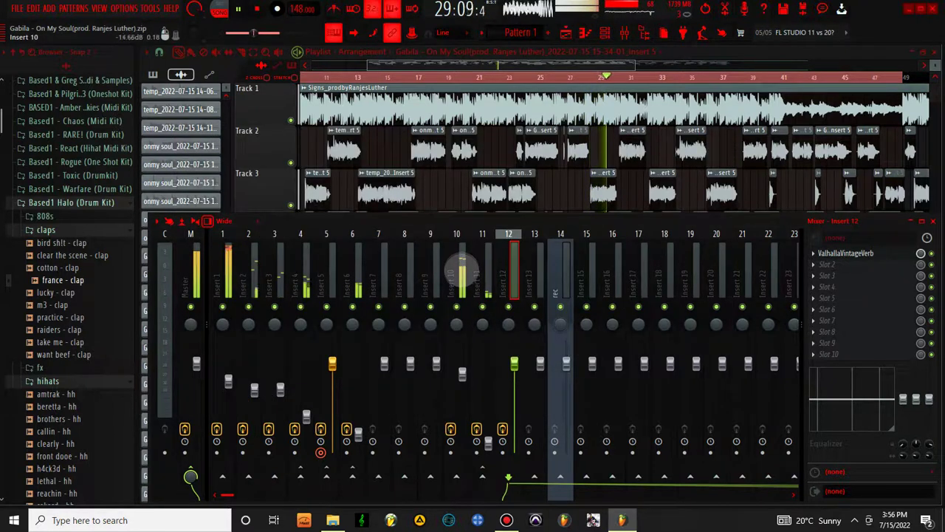
# Send Insert 10 to the reverb on Insert 12 and lower Insert 12's volume to near the bottom of its range.
pyautogui.click(460, 267)
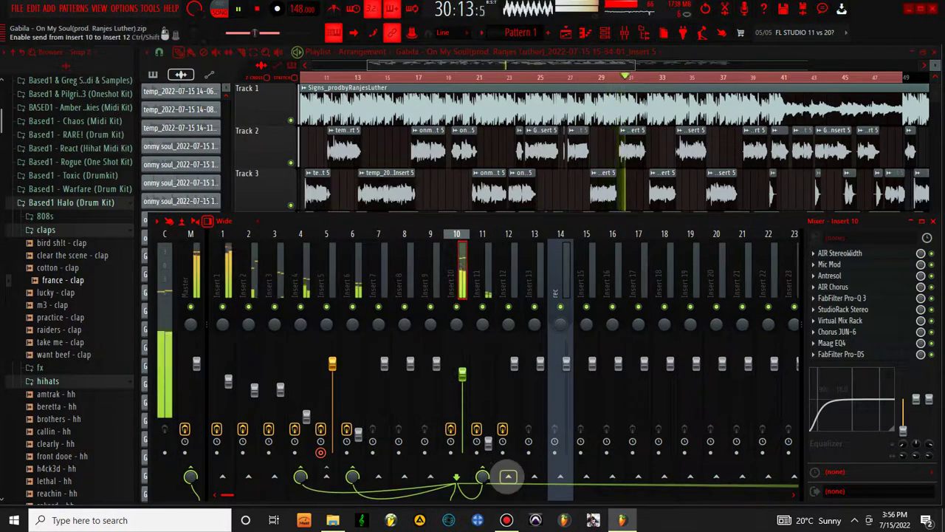
pyautogui.moveTo(514, 362); pyautogui.dragTo(514, 443)
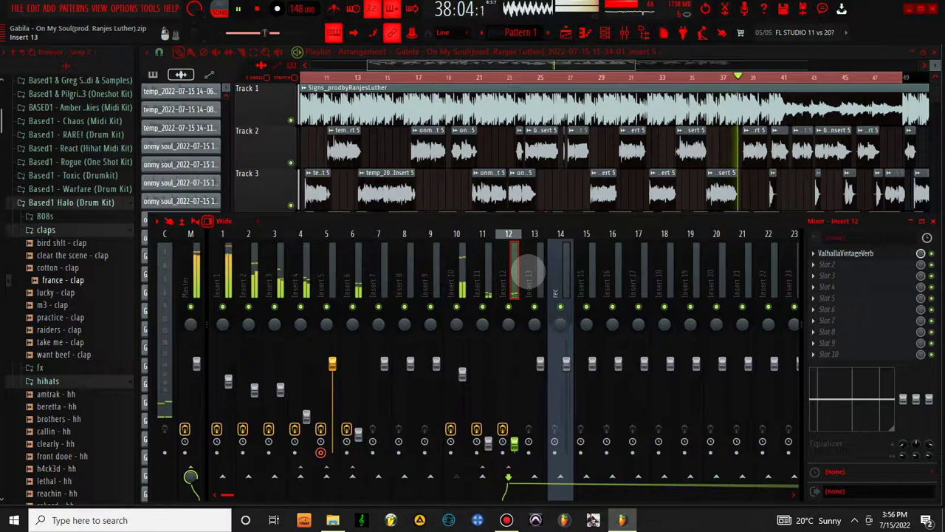
# Add the IHeartNY parallel compressor to Insert 13's first effect slot.
pyautogui.click(529, 270)
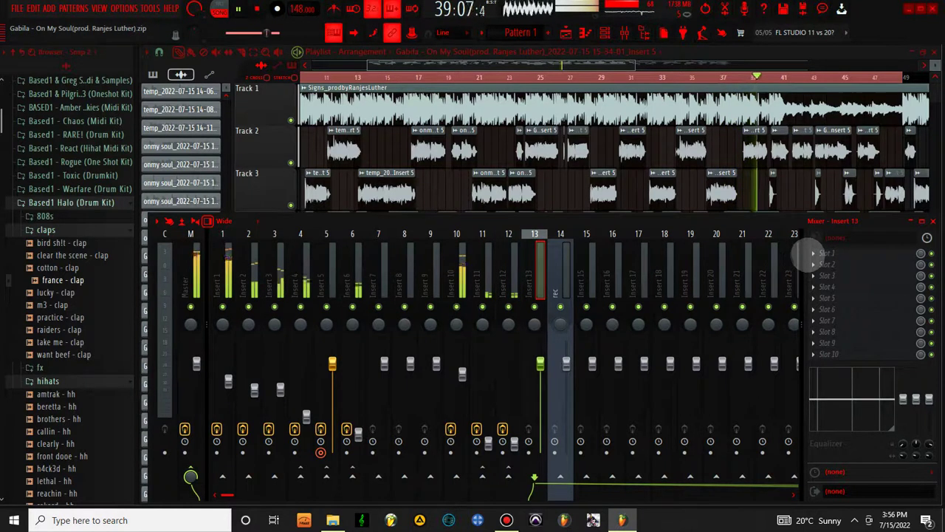
pyautogui.click(809, 252)
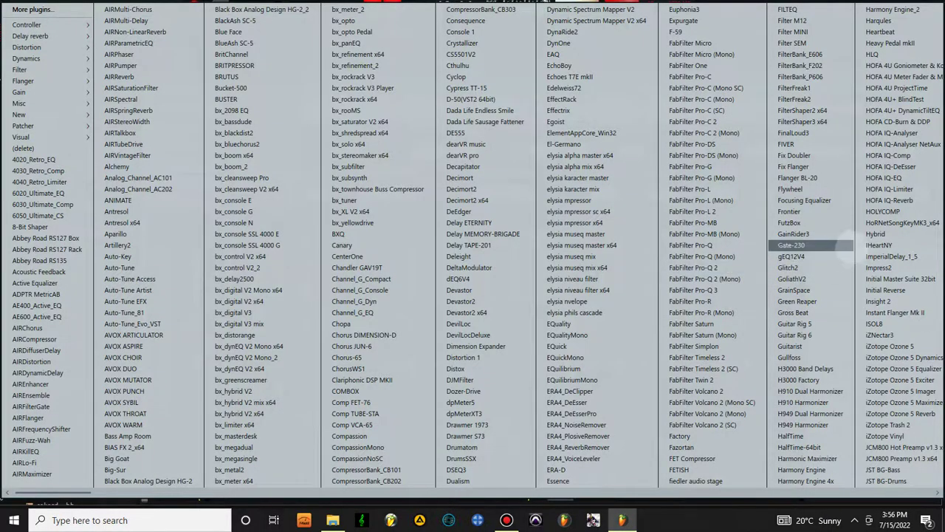
pyautogui.click(879, 245)
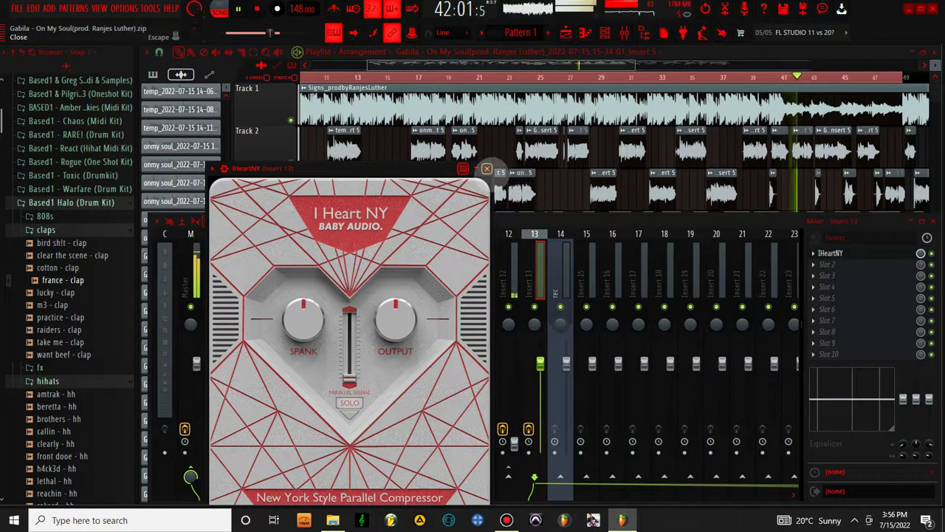
pyautogui.click(487, 170)
# Send Insert 10 to Insert 13, reduce Insert 13's volume and low-frequency EQ level, and play the song.
pyautogui.click(456, 259)
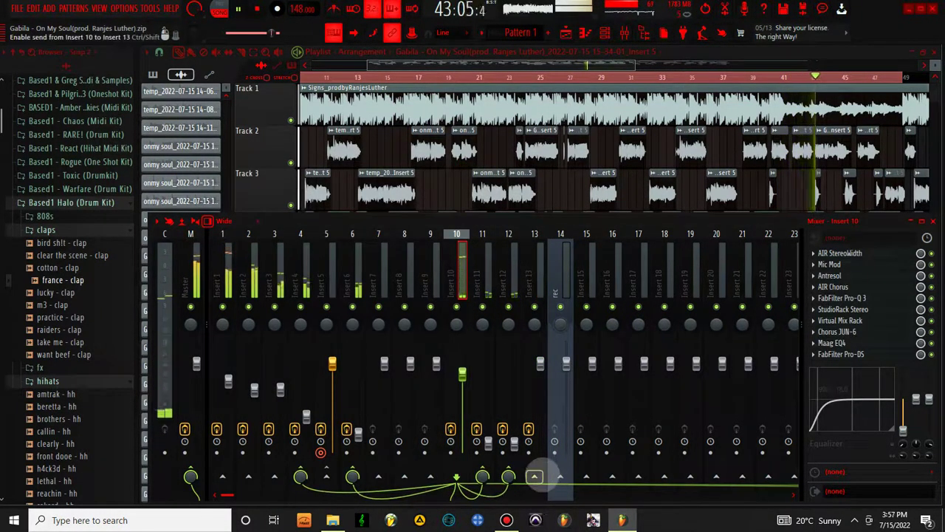
pyautogui.moveTo(540, 364); pyautogui.dragTo(540, 440)
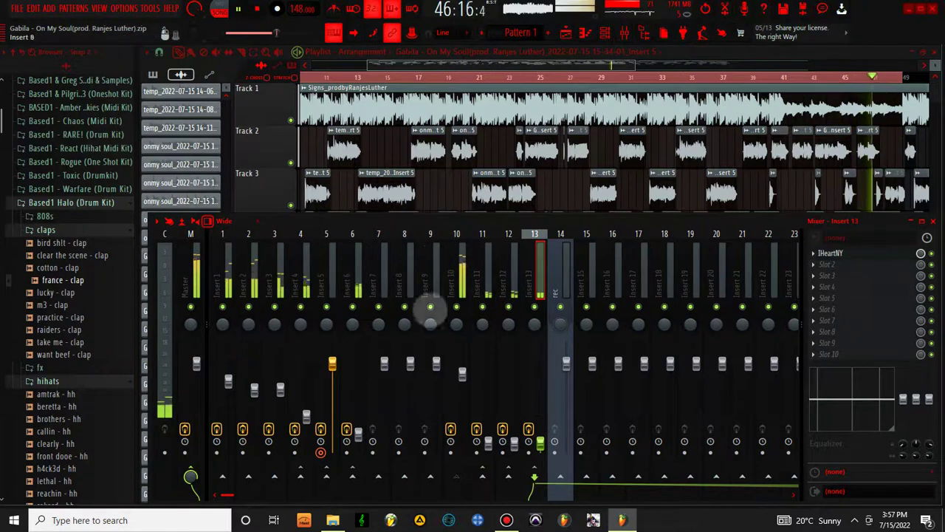
pyautogui.moveTo(903, 400); pyautogui.dragTo(855, 399)
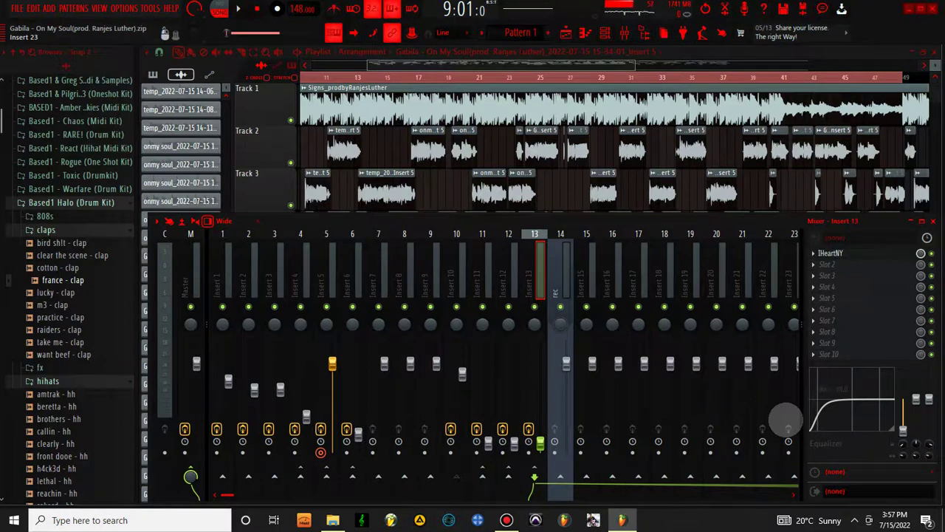
pyautogui.press('space')
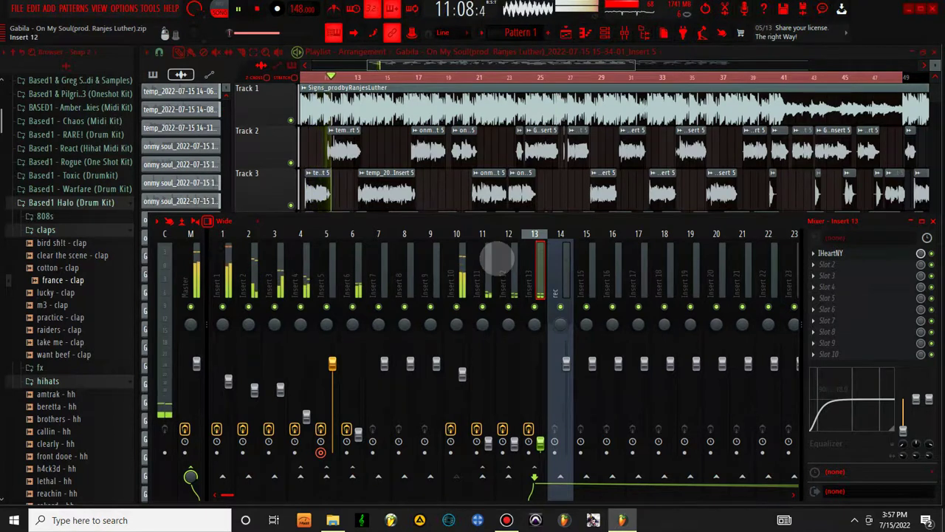
# Set the Trimmer module's trim to -1.68 dB in the Virtual Mix Rack on Insert 10.
pyautogui.click(462, 262)
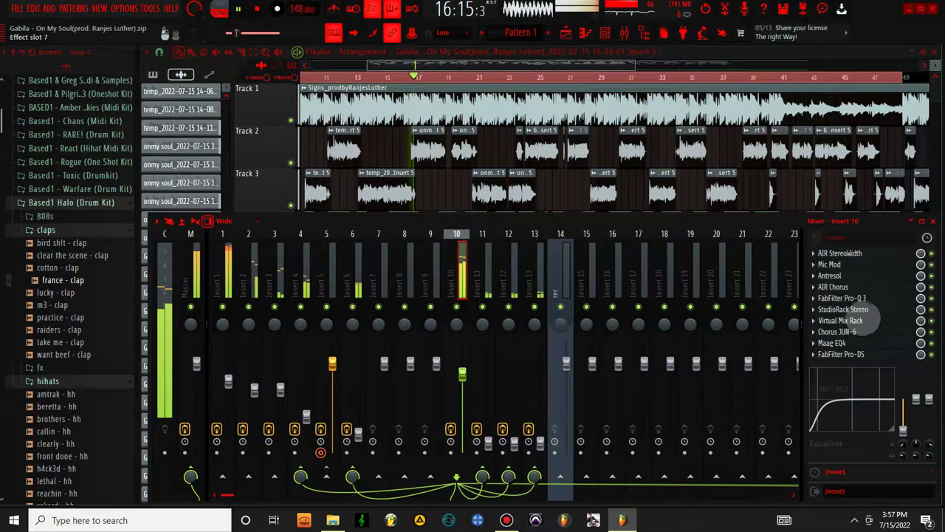
pyautogui.click(871, 320)
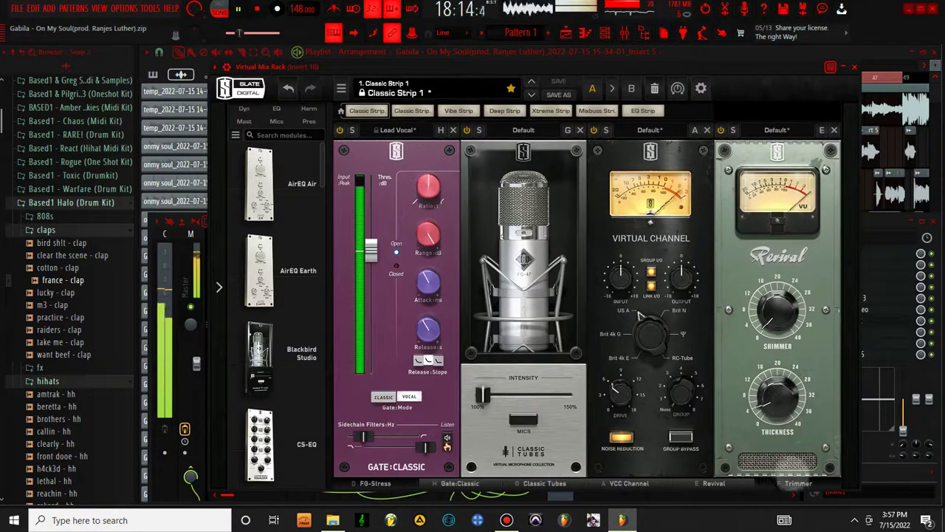
pyautogui.click(798, 483)
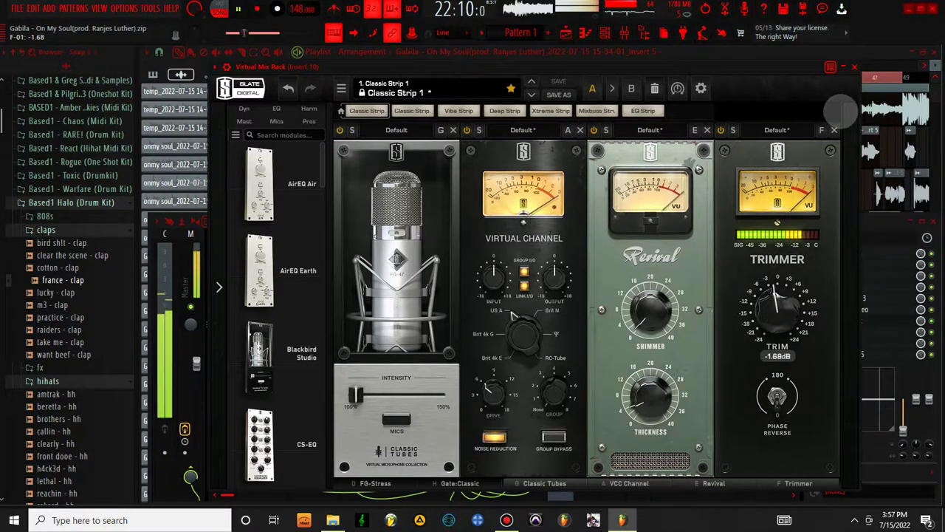
pyautogui.click(854, 67)
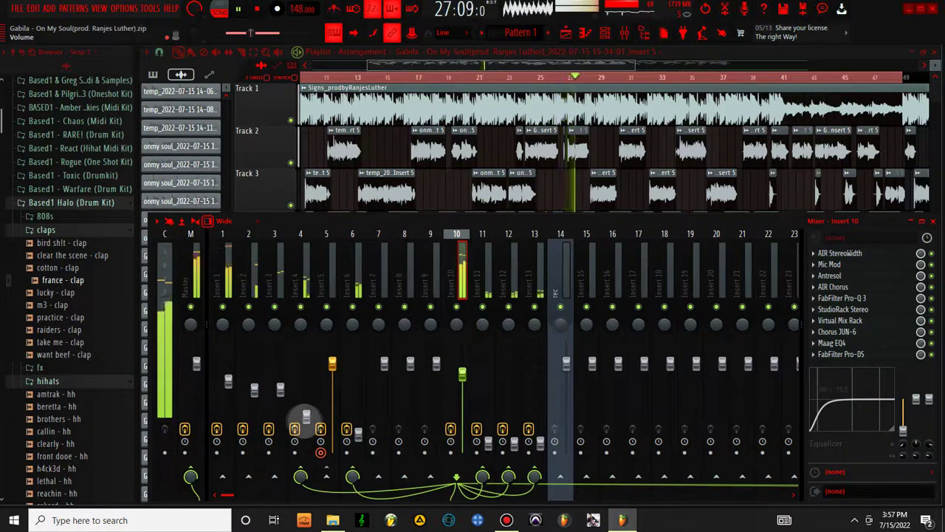
# Lower Insert 4's volume slightly.
pyautogui.click(306, 417)
pyautogui.scroll(-1, 306, 417)
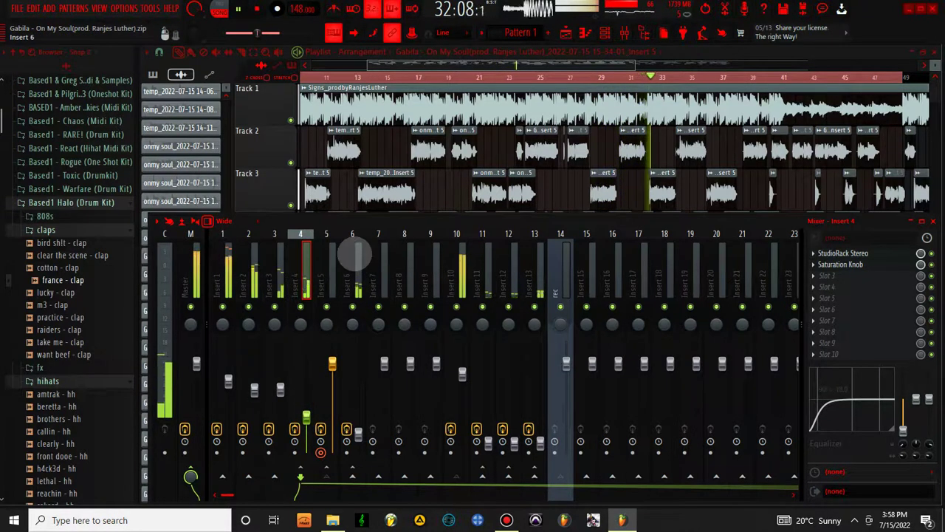
# Set the saturation of Saturation Knob_2 on Insert 6 to 2.0.
pyautogui.click(366, 280)
pyautogui.click(844, 285)
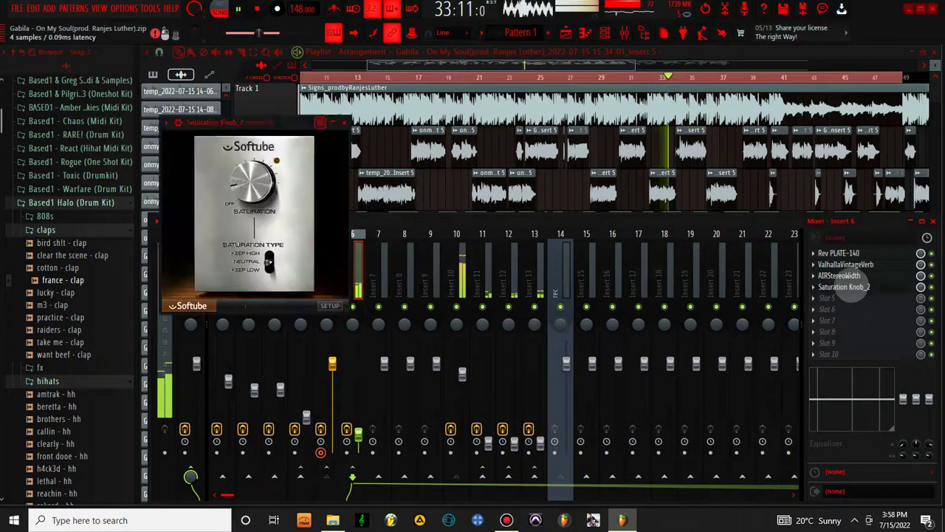
pyautogui.moveTo(252, 179); pyautogui.dragTo(253, 170)
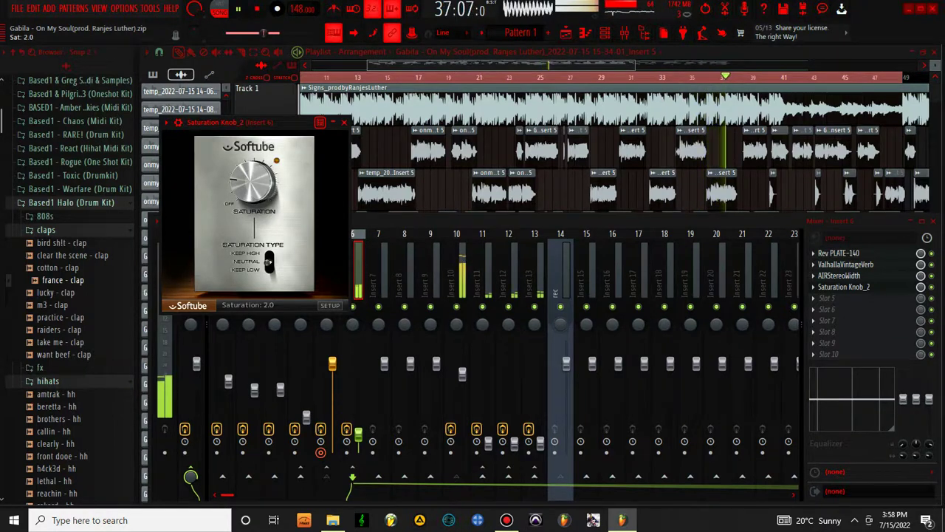
pyautogui.click(344, 122)
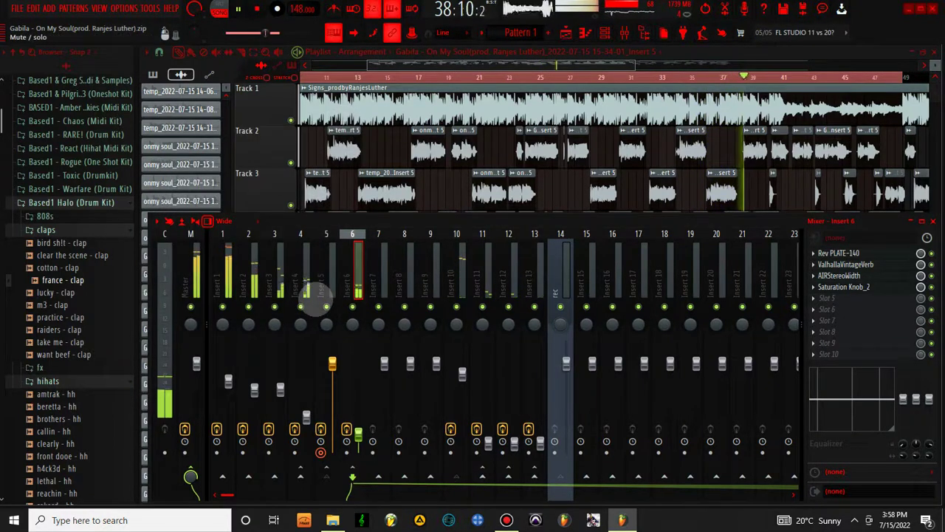
# Set the saturation of the Saturation Knob on Insert 4 to 1.0.
pyautogui.click(306, 267)
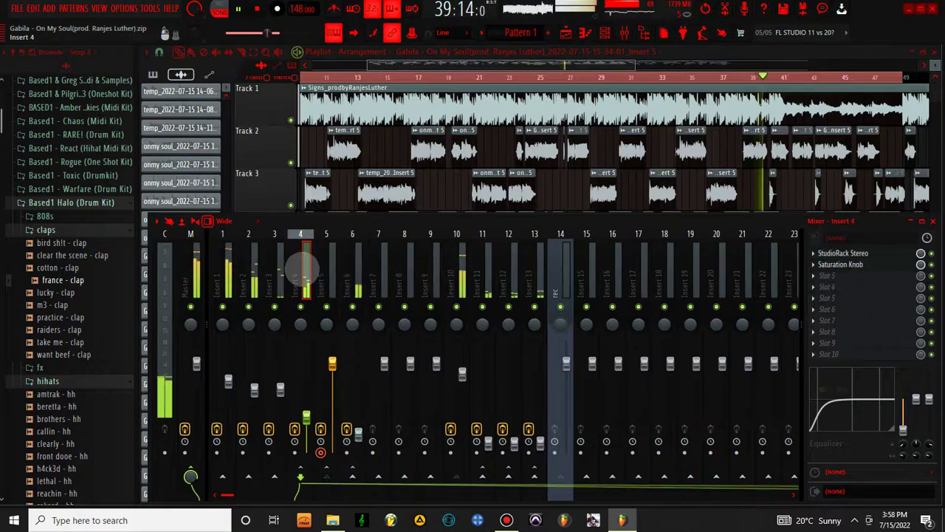
pyautogui.click(842, 264)
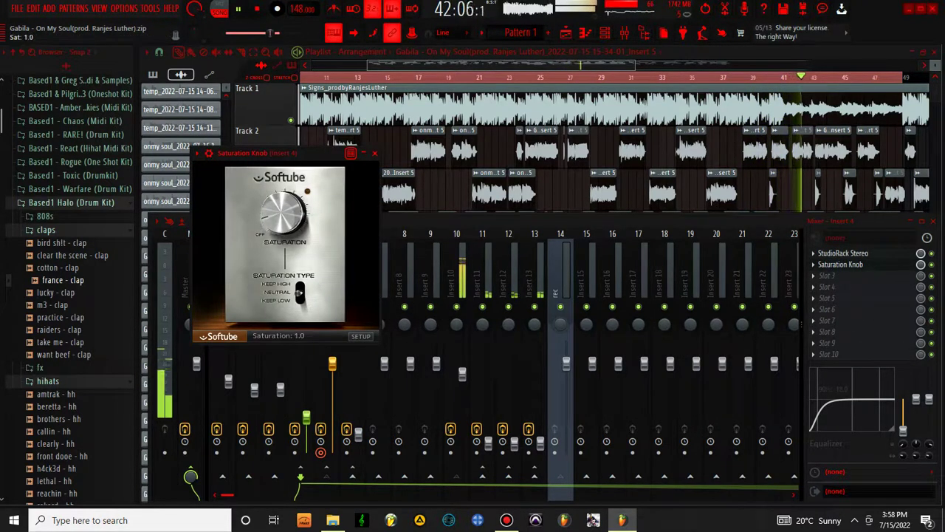
pyautogui.click(374, 153)
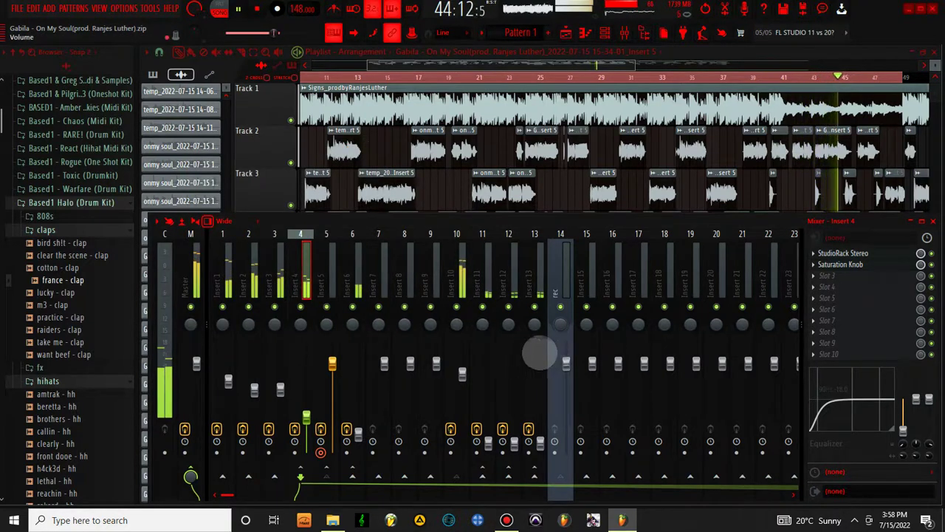
# Raise Insert 10's volume slightly.
pyautogui.click(460, 252)
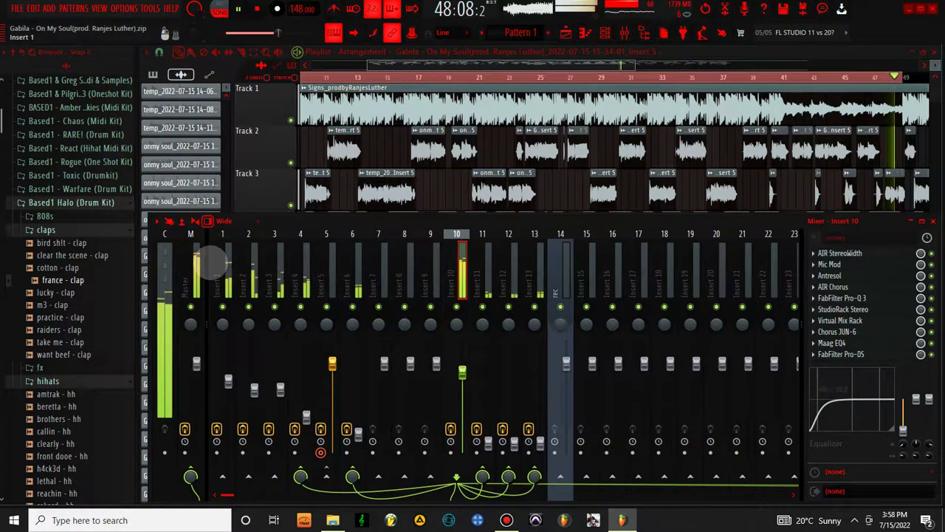
pyautogui.moveTo(506, 520)
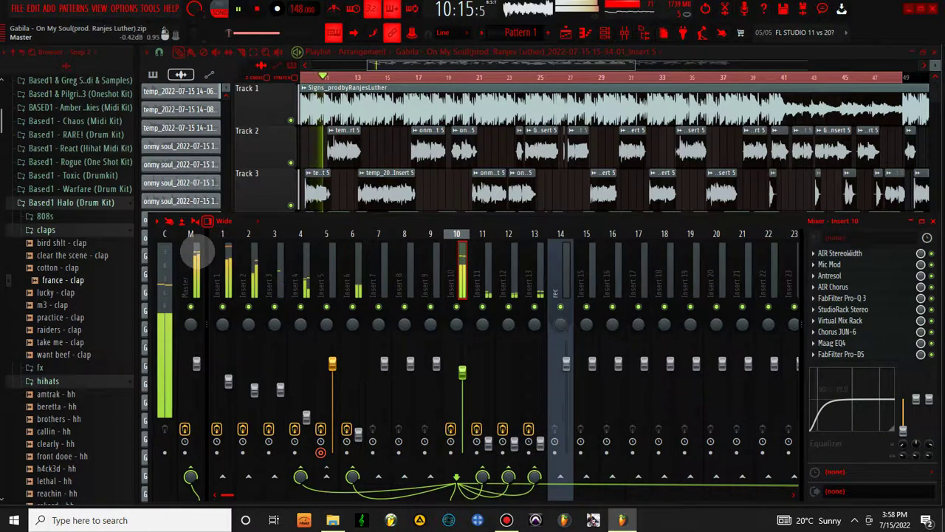
# Add FabFilter Pro-L 2 to the second effect slot of the Master track, after The Glue.
pyautogui.click(196, 257)
pyautogui.click(826, 262)
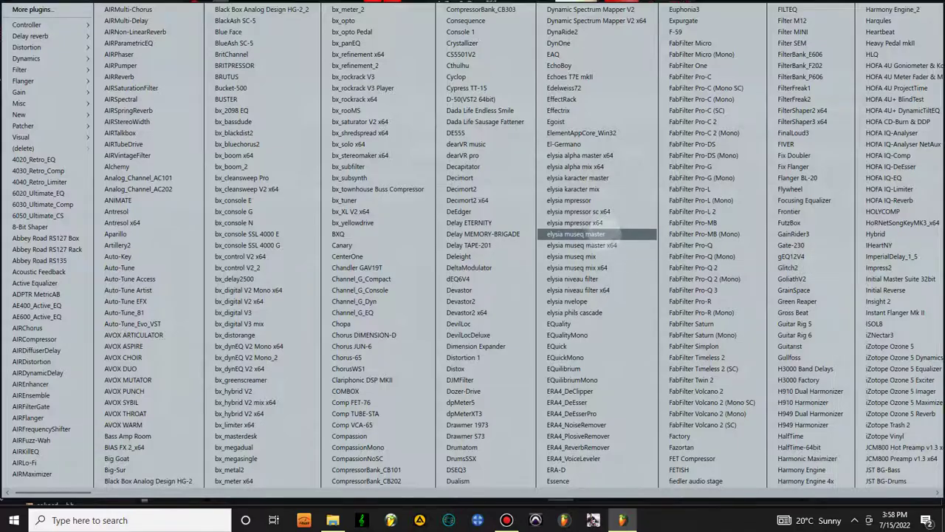
pyautogui.click(698, 212)
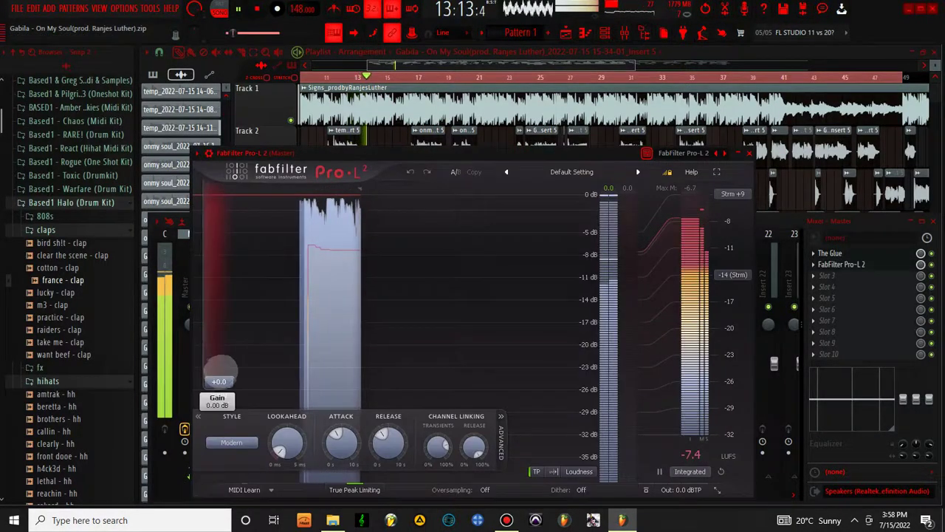
# Raise Pro-L 2's lookahead and attack to their maximum and lower its release to the minimum.
pyautogui.moveTo(286, 444); pyautogui.dragTo(286, 421)
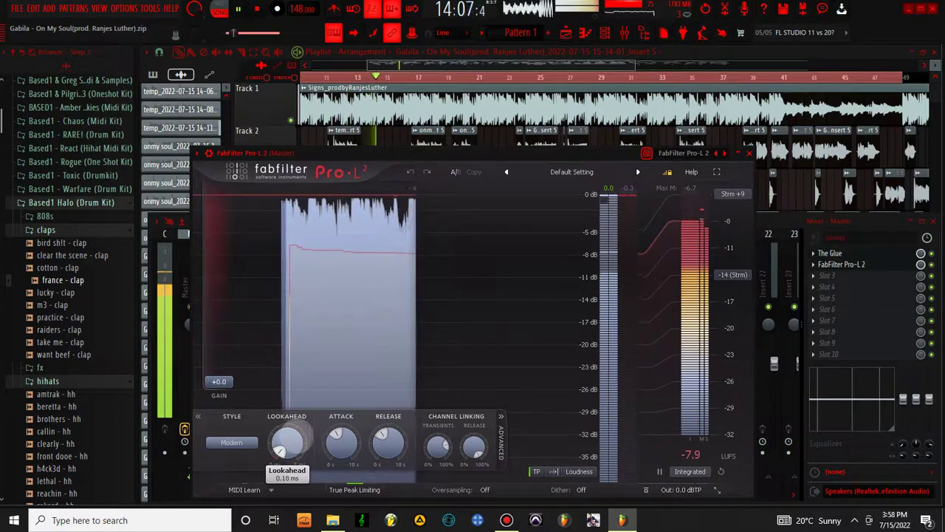
pyautogui.moveTo(342, 441); pyautogui.dragTo(341, 413)
pyautogui.moveTo(388, 443); pyautogui.dragTo(388, 469)
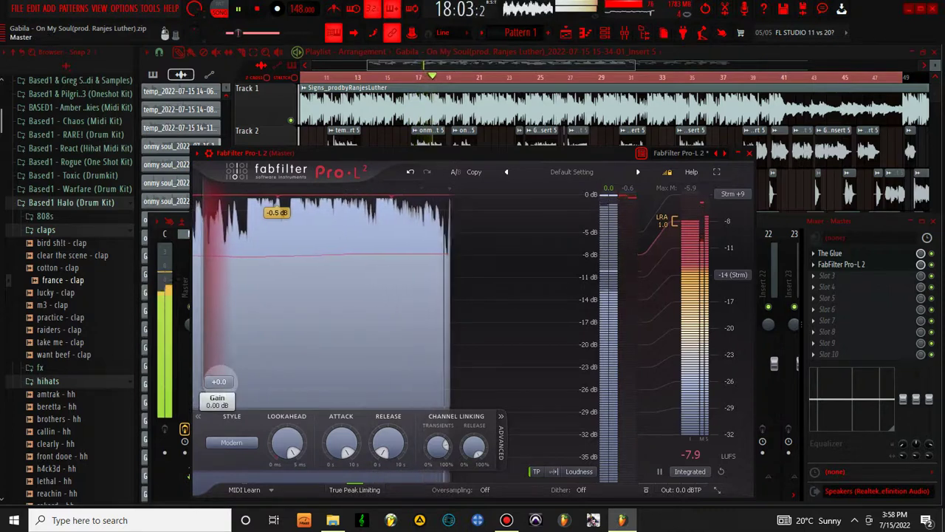
# Set the input gain of Pro-L 2 on the Master to +0.30 dB.
pyautogui.doubleClick(217, 405)
pyautogui.write('0.3')
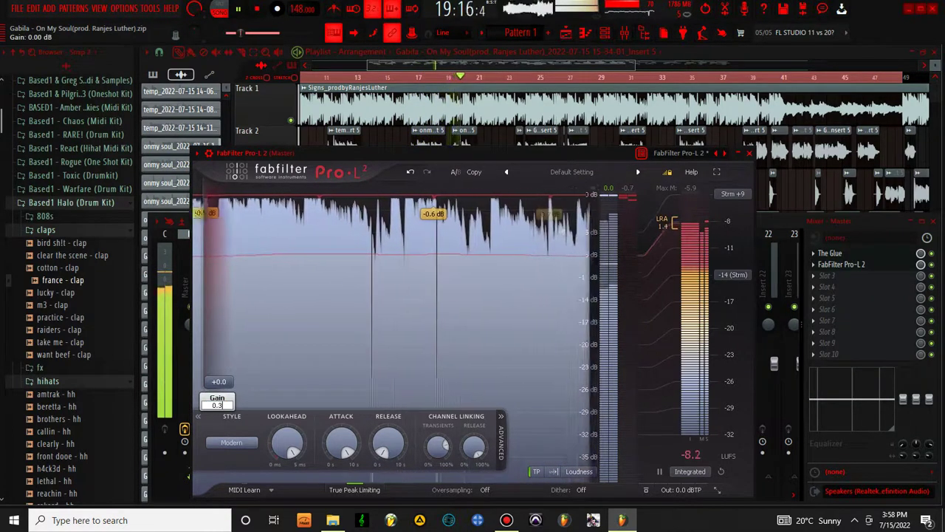
pyautogui.press('Return')
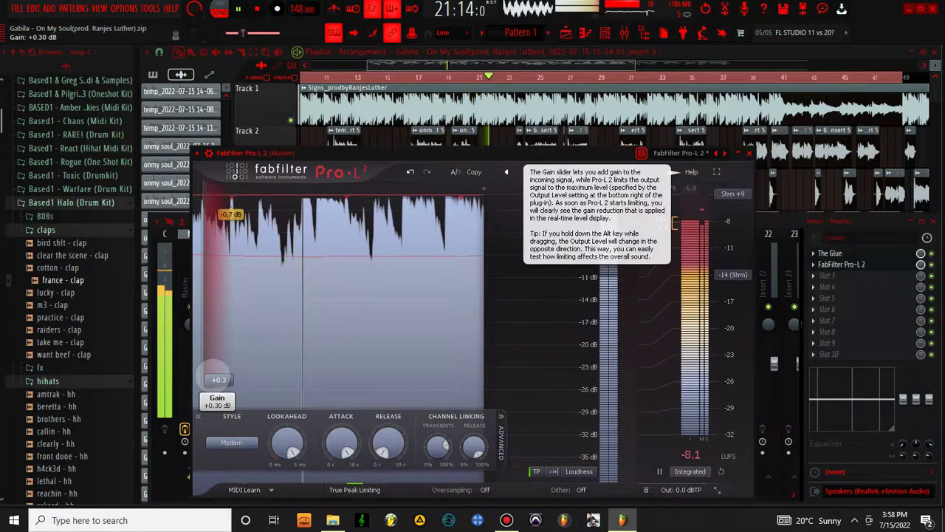
pyautogui.click(749, 152)
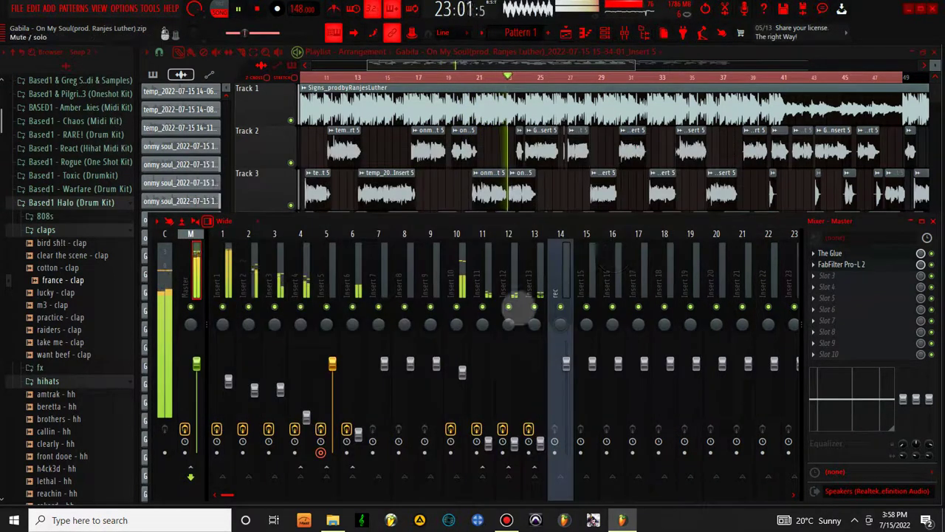
# Set Insert 10's volume to 88% (-2.8 dB).
pyautogui.click(463, 370)
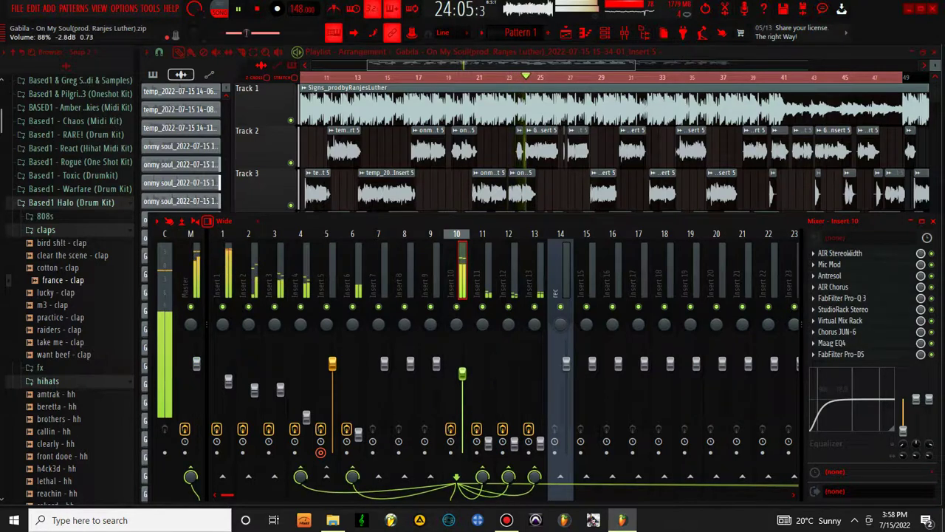
pyautogui.click(462, 373)
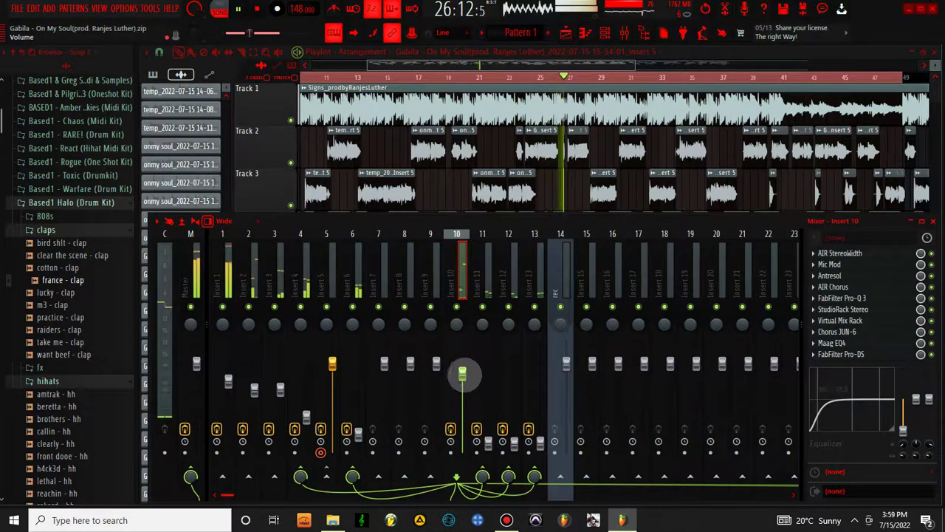
# Reset Insert 13's low-frequency EQ level and set its volume to 12% (-29.4 dB).
pyautogui.click(534, 273)
pyautogui.rightClick(920, 425)
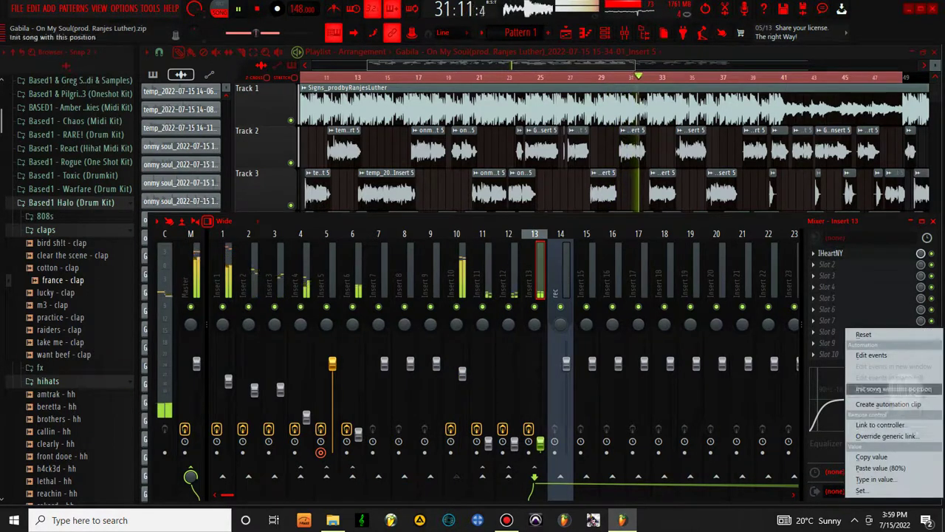
pyautogui.click(899, 334)
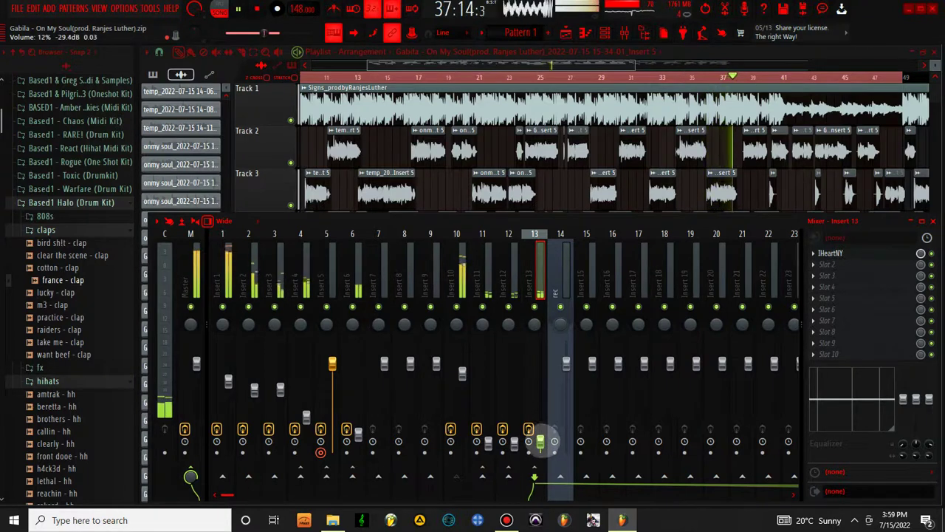
pyautogui.click(508, 473)
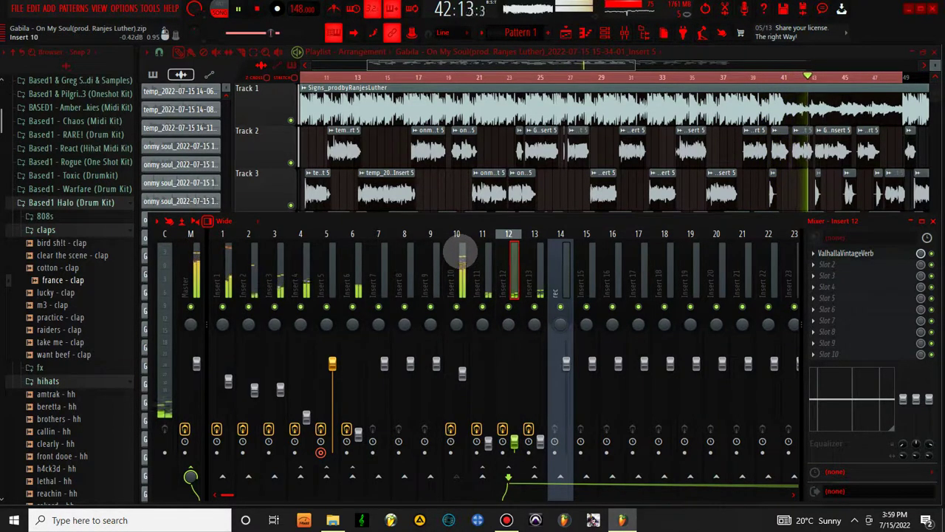
# Lower the bottom of the detection frequency range in FabFilter Pro-DS on Insert 10 to 6.372 kHz.
pyautogui.click(458, 251)
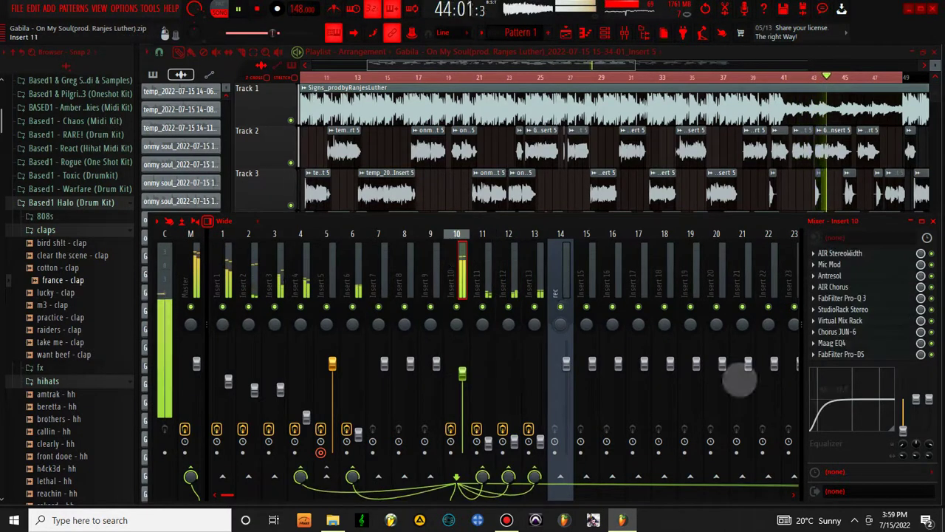
pyautogui.click(870, 354)
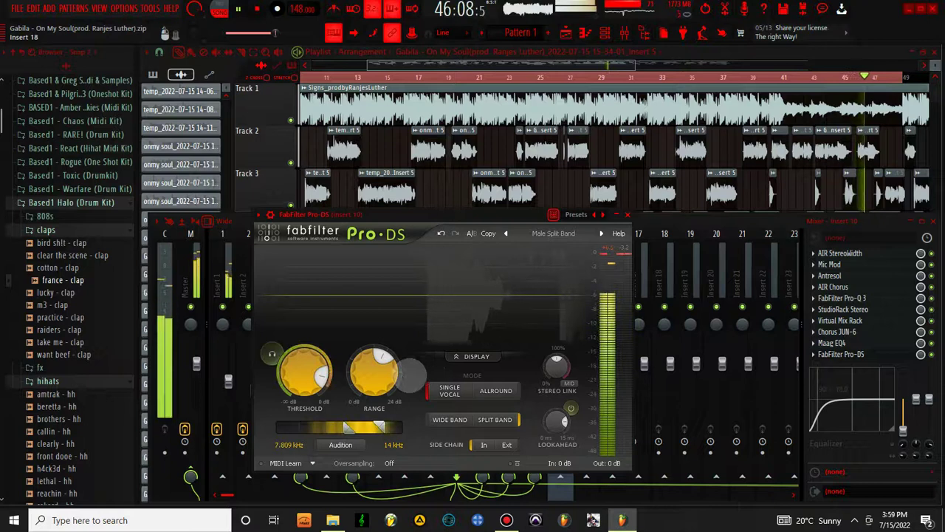
pyautogui.moveTo(375, 373)
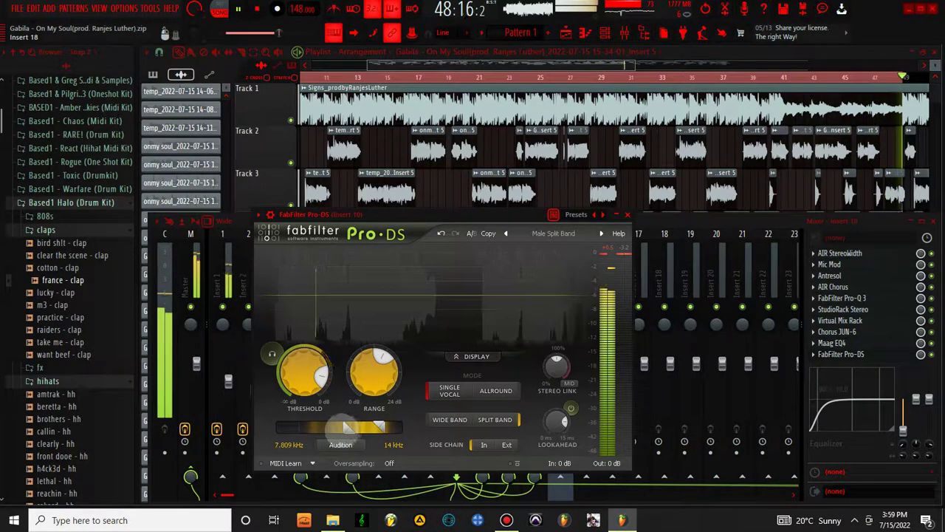
pyautogui.moveTo(347, 427); pyautogui.dragTo(336, 427)
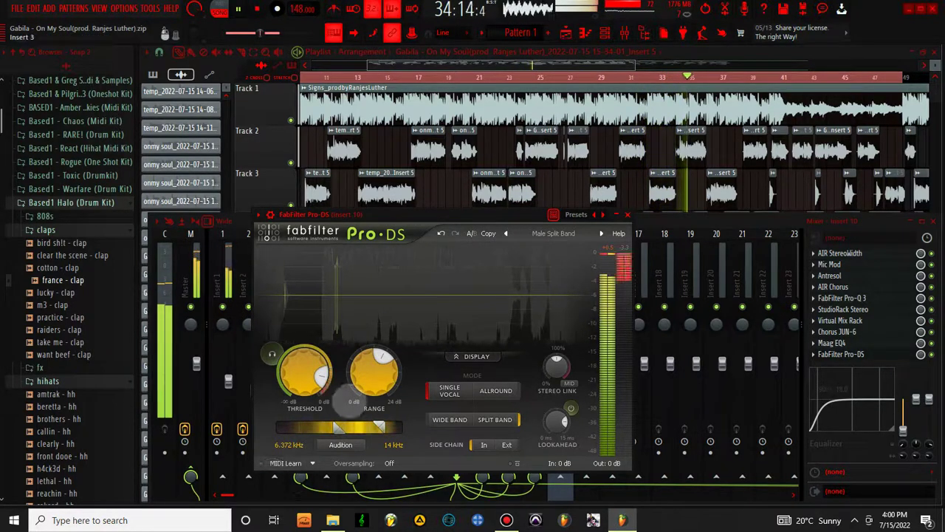
pyautogui.click(627, 214)
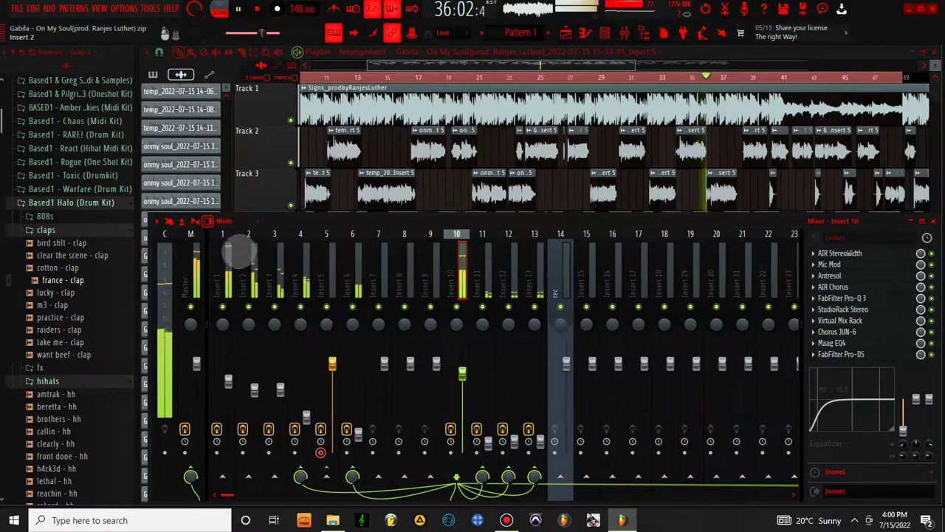
# In Insert 1's StudioRack, set the slot 2 PuigTec EQP1A's high frequency to 12 kHz and its high-frequency boost to 1.
pyautogui.click(227, 255)
pyautogui.click(857, 255)
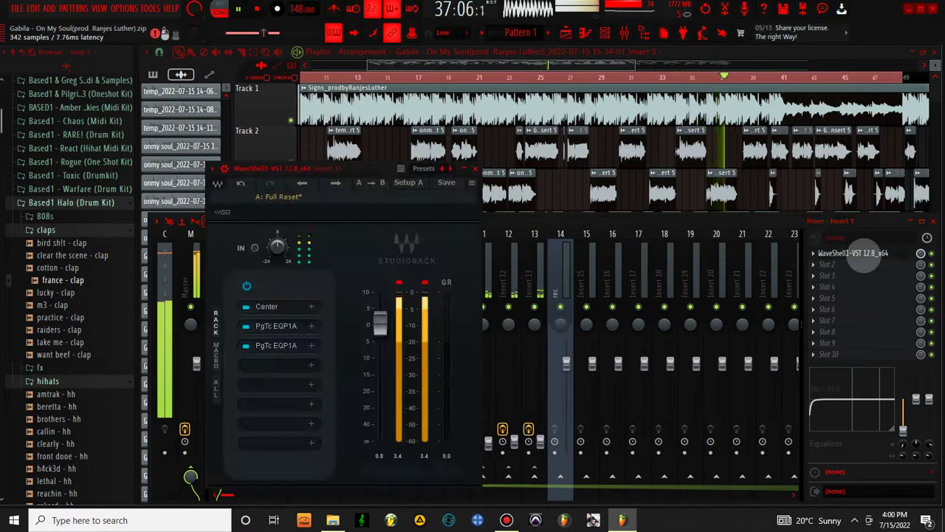
pyautogui.click(288, 346)
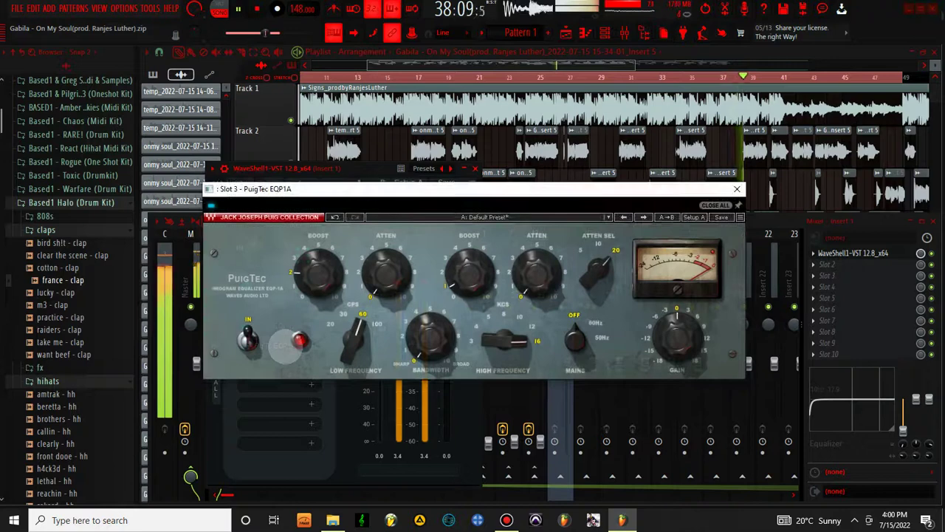
pyautogui.click(737, 189)
pyautogui.click(284, 325)
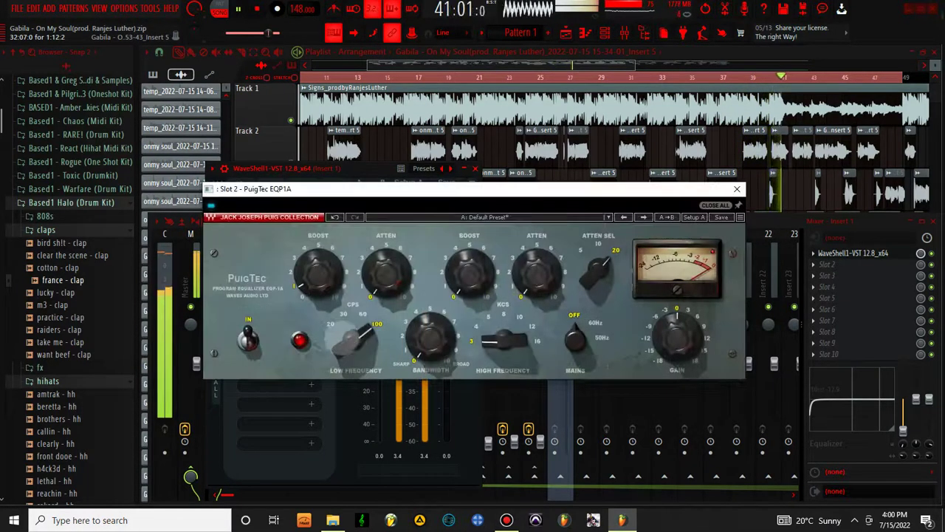
pyautogui.moveTo(319, 275)
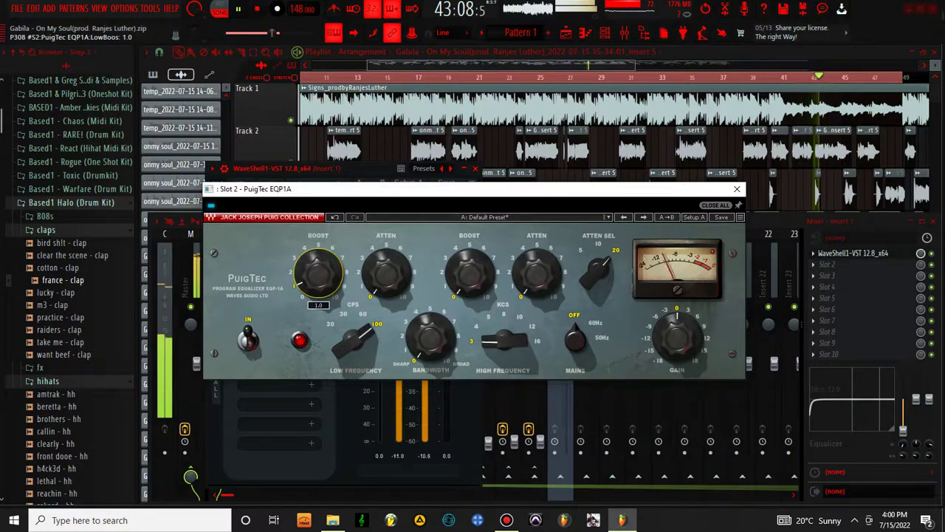
pyautogui.moveTo(499, 341); pyautogui.dragTo(503, 323)
pyautogui.moveTo(469, 275)
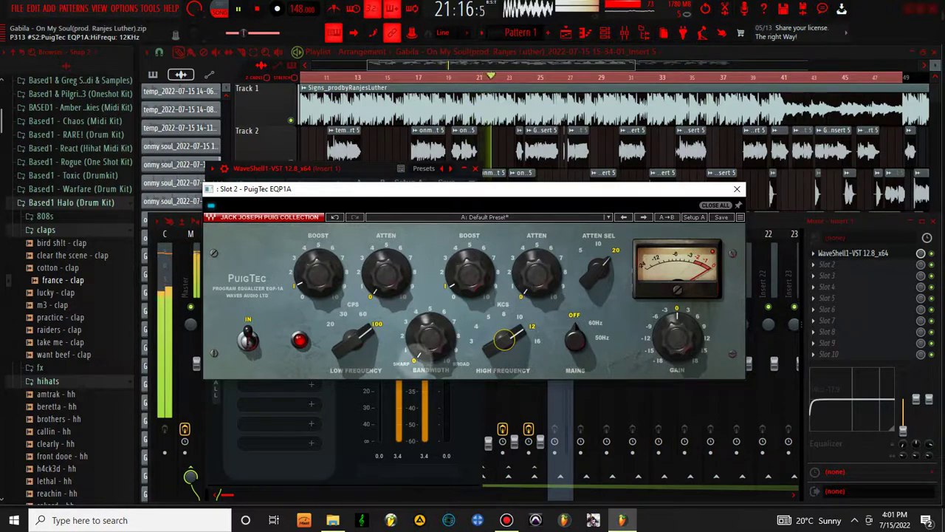
pyautogui.click(737, 189)
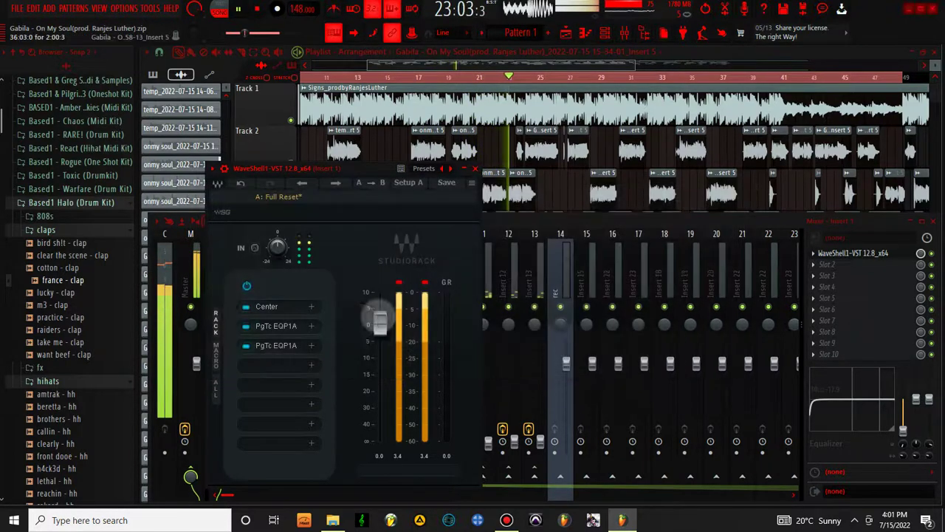
# Set the high frequency of the slot 3 PuigTec EQP1A on Insert 1 to 10 kHz.
pyautogui.click(276, 345)
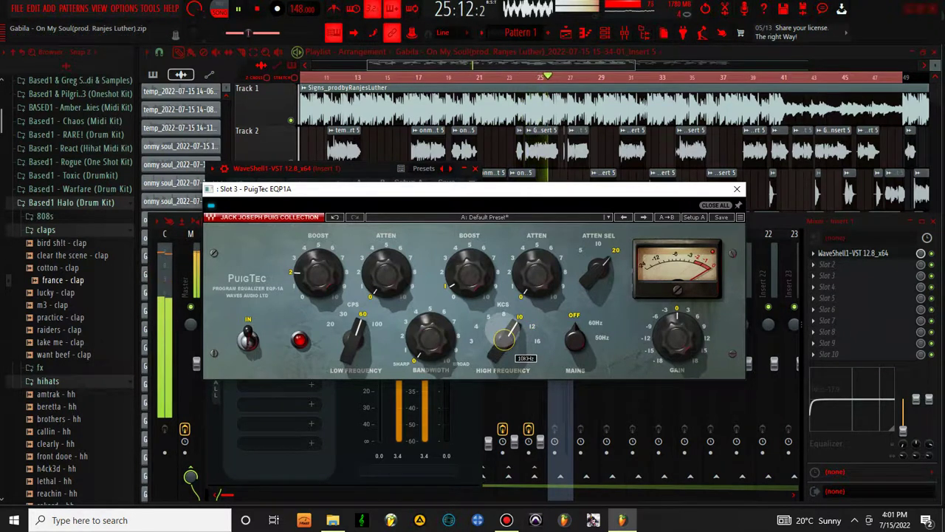
pyautogui.click(737, 189)
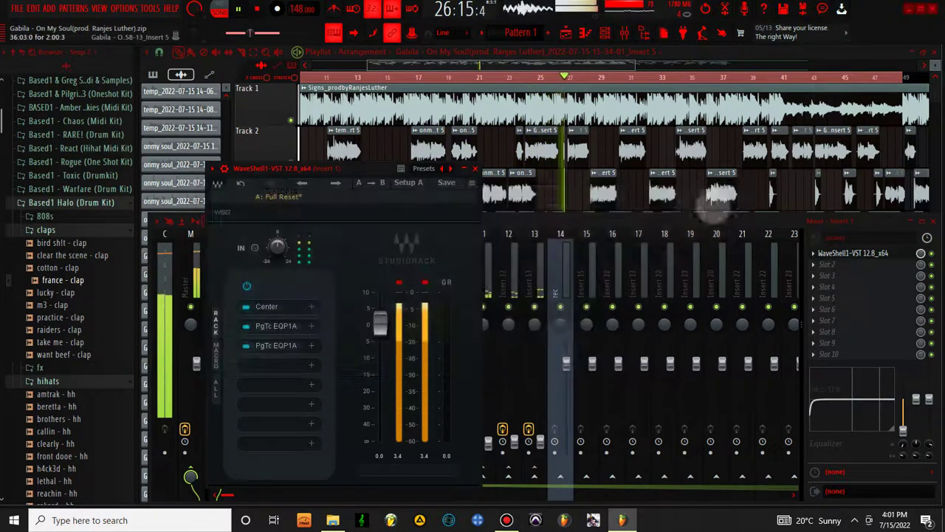
pyautogui.click(474, 168)
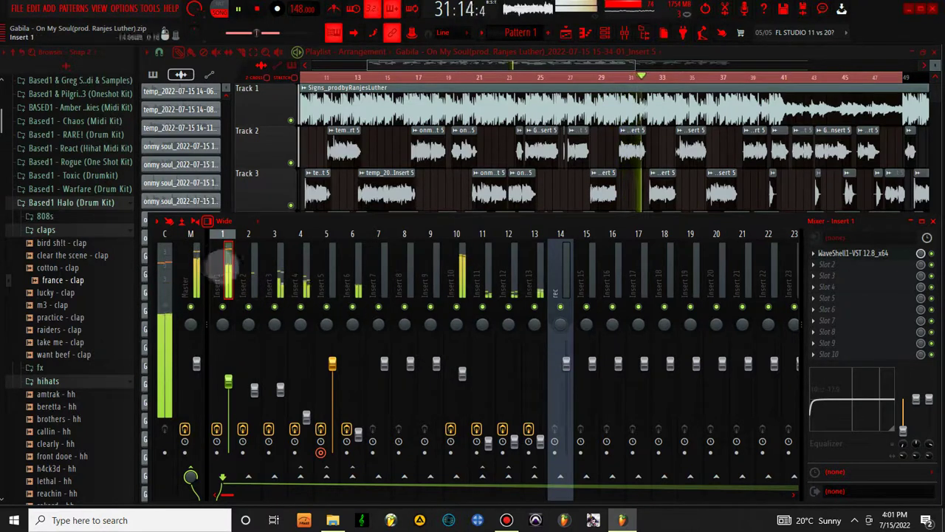
# Examine the gain reduction and loudness in the Master's FabFilter Pro-L 2 while the song plays.
pyautogui.click(198, 260)
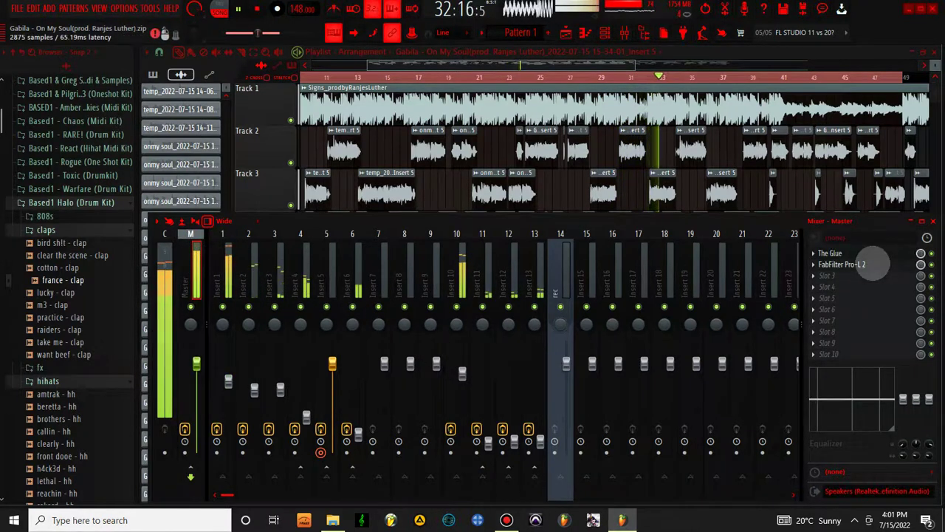
pyautogui.click(874, 263)
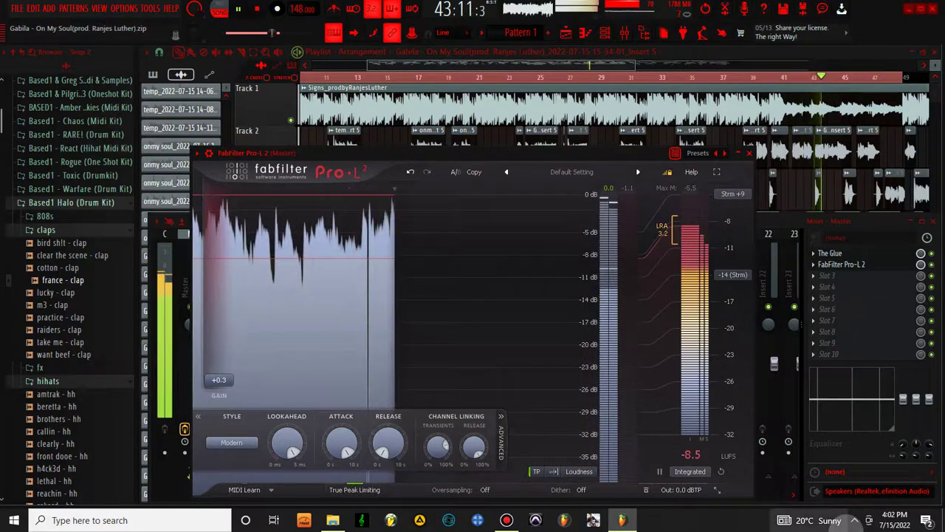
pyautogui.moveTo(851, 520)
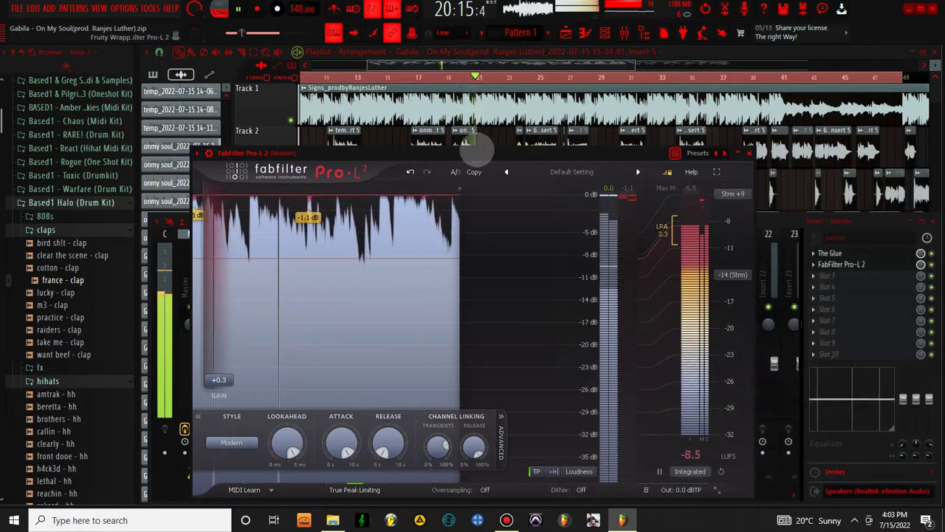
pyautogui.click(750, 153)
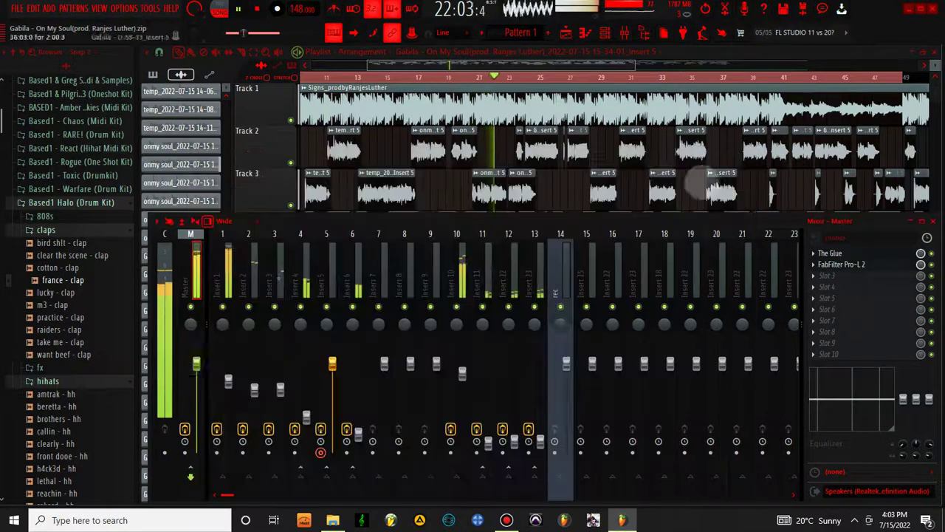
# Check Insert 1's effects, then examine the FabFilter Pro-Q 3 curve and Fruity Stereo Shaper on Insert 2.
pyautogui.click(223, 284)
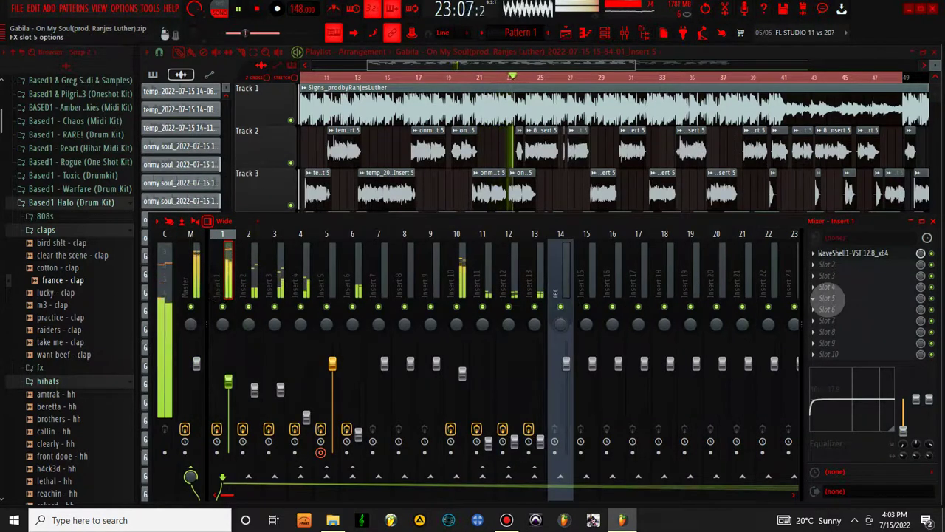
pyautogui.click(253, 262)
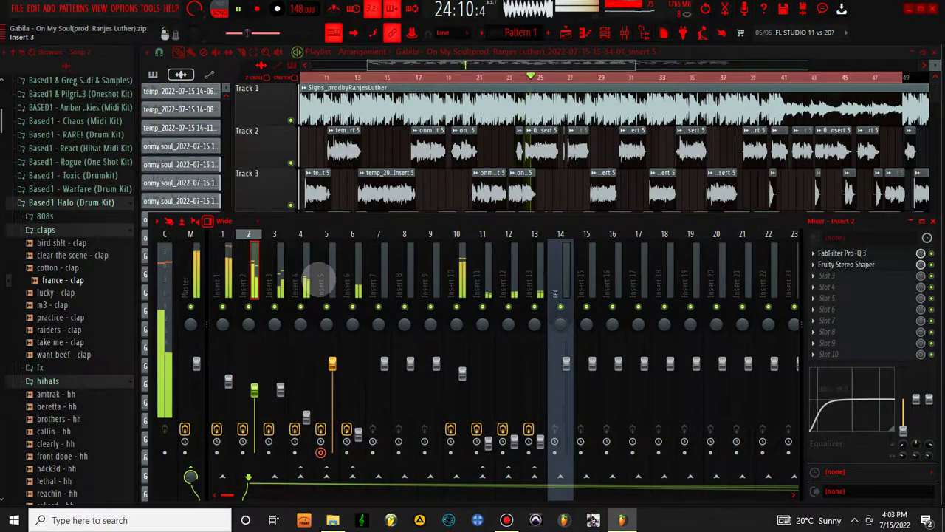
pyautogui.click(842, 253)
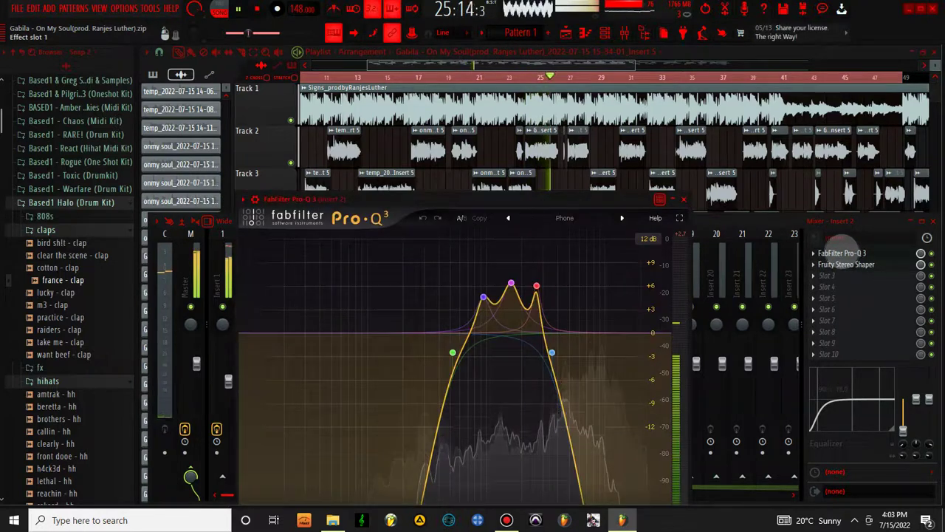
pyautogui.click(842, 253)
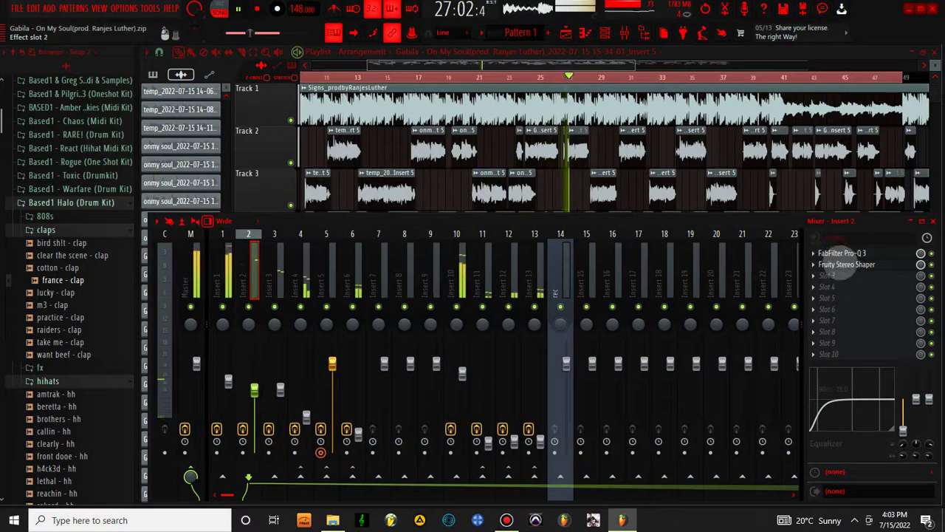
pyautogui.click(846, 265)
pyautogui.click(846, 265)
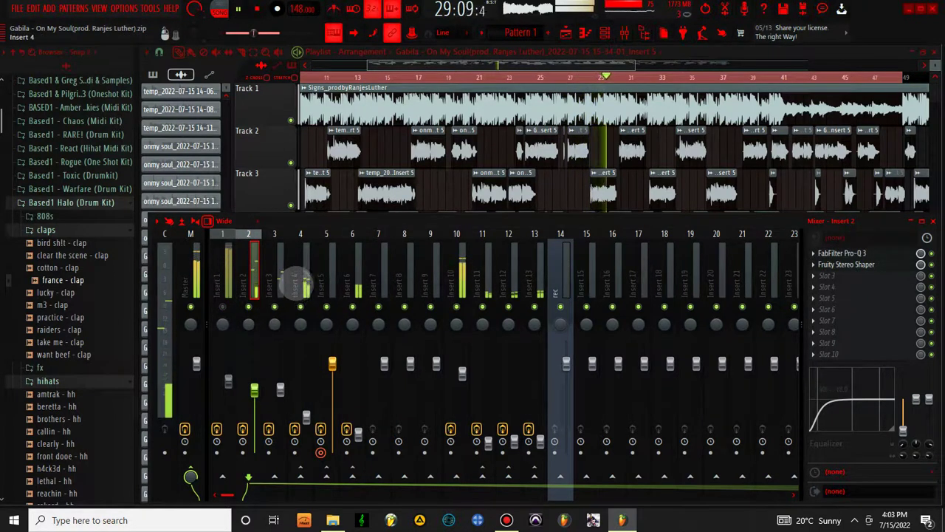
# Examine the H-Delay and Doubler2 settings inside Insert 4's StudioRack.
pyautogui.click(302, 281)
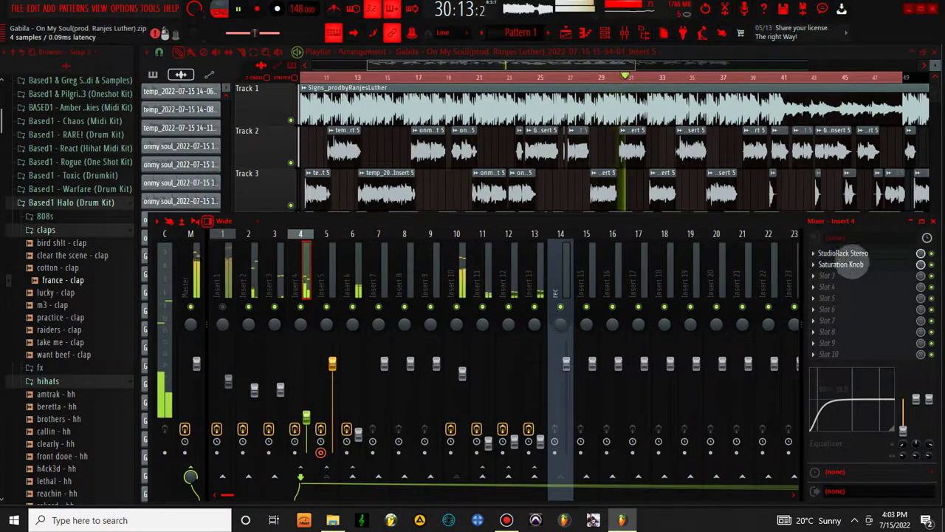
pyautogui.click(856, 252)
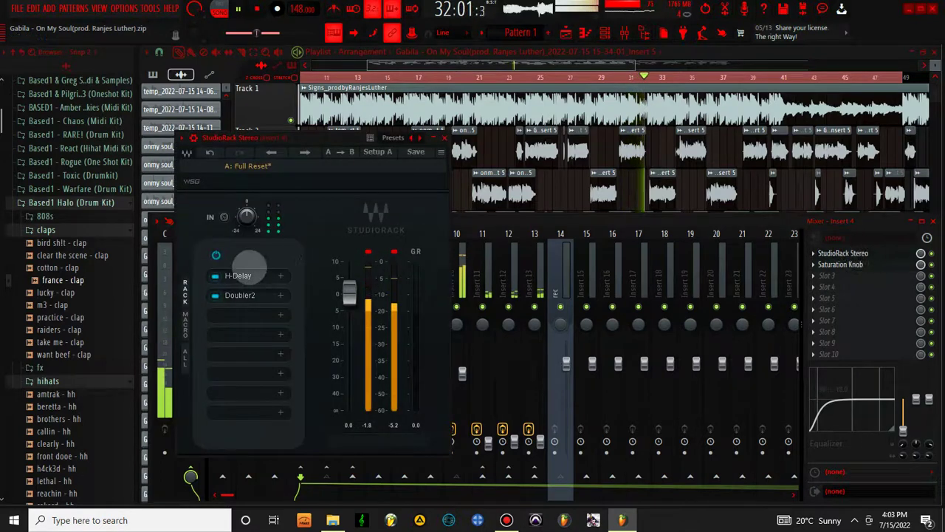
pyautogui.click(240, 275)
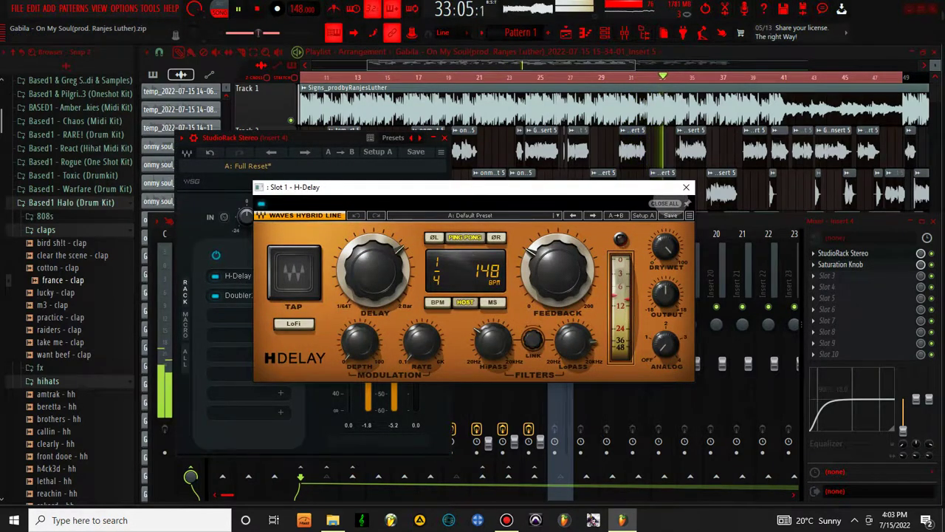
pyautogui.click(686, 187)
pyautogui.click(240, 295)
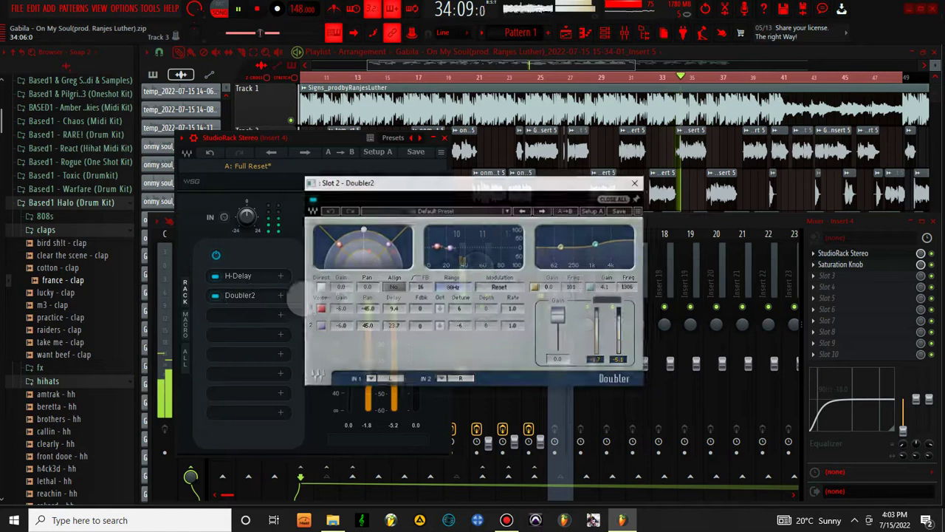
pyautogui.click(637, 182)
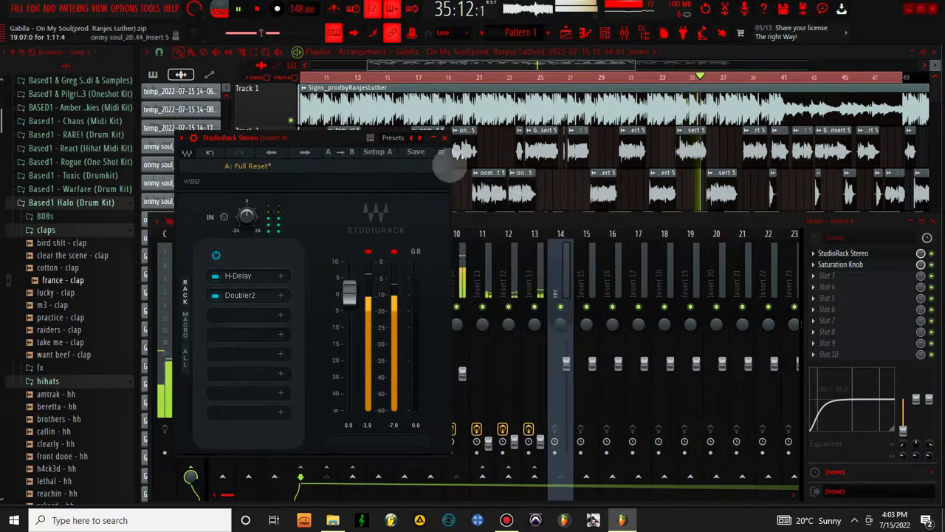
pyautogui.click(443, 138)
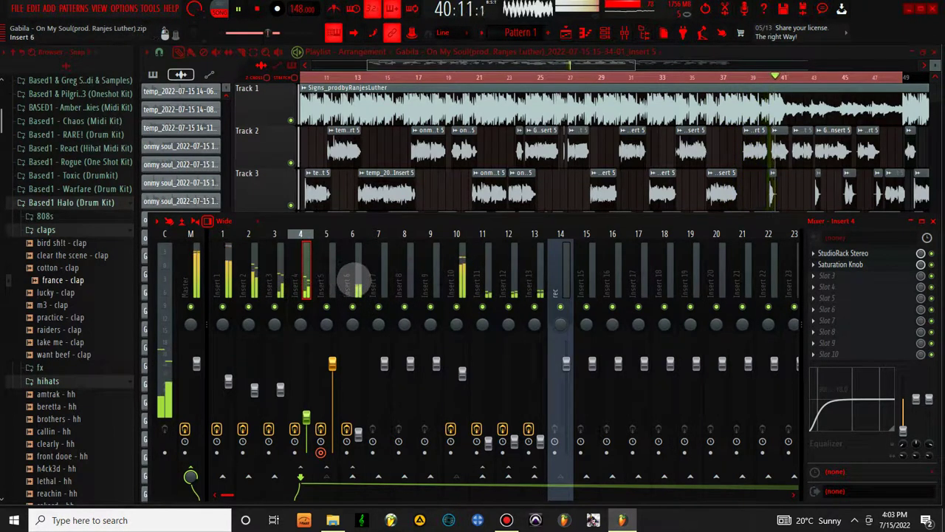
# Examine Insert 6's Rev PLATE-140, ValhallaVintageVerb, AIRStereoWidth and Saturation Knob_2 settings one after another.
pyautogui.click(356, 278)
pyautogui.click(870, 251)
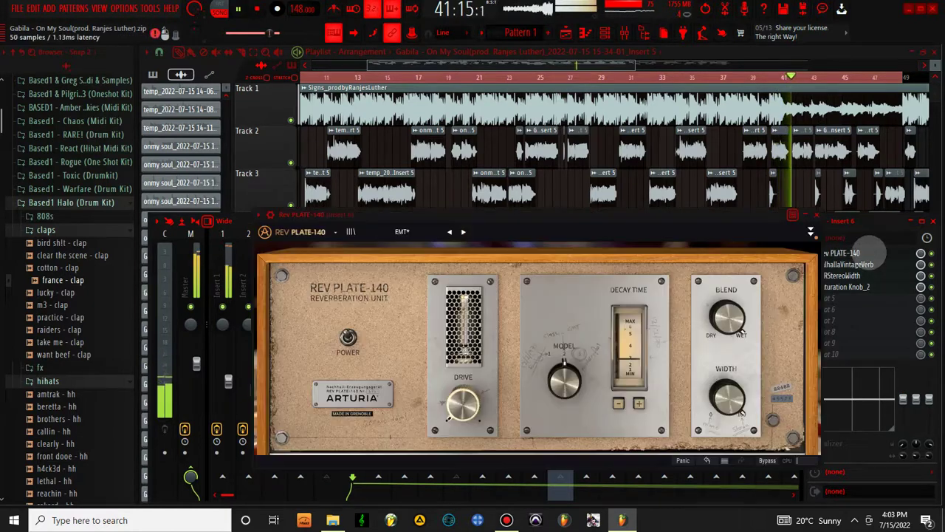
pyautogui.click(872, 253)
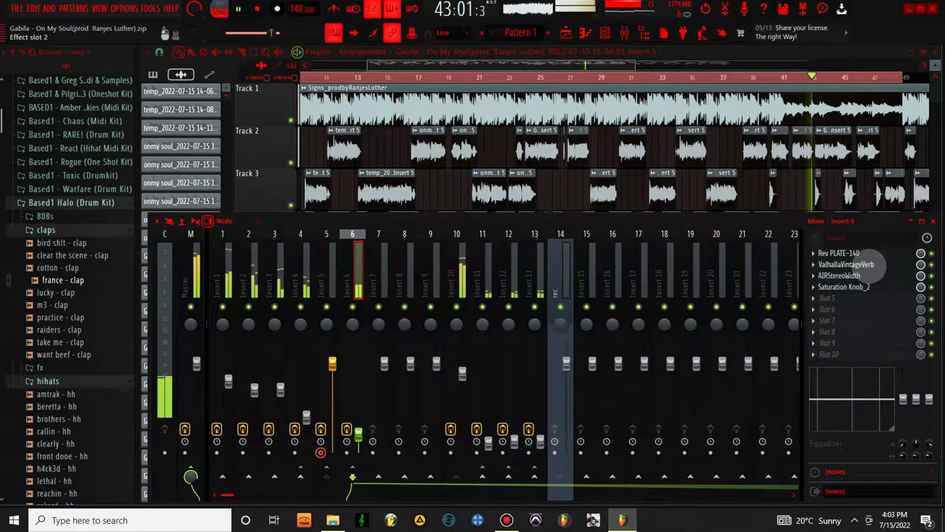
pyautogui.click(872, 264)
pyautogui.click(875, 264)
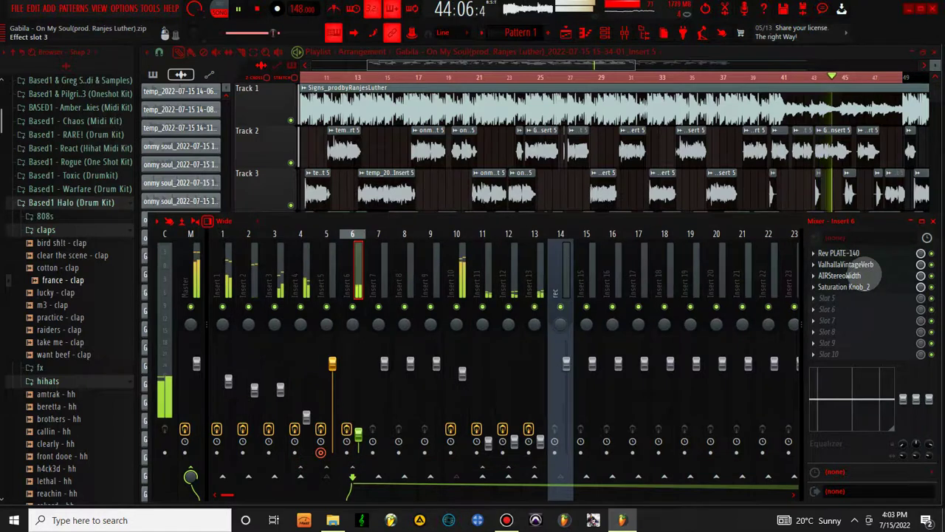
pyautogui.click(872, 275)
pyautogui.click(872, 276)
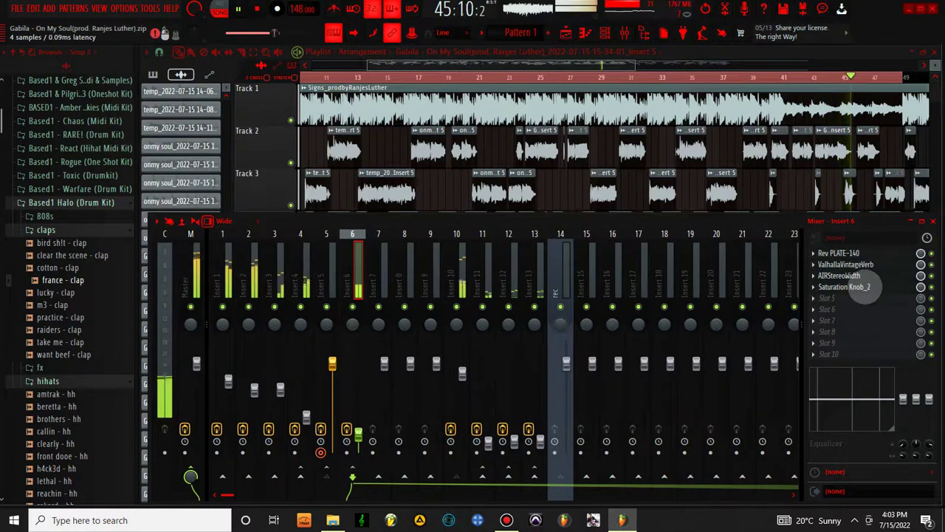
pyautogui.click(864, 288)
pyautogui.click(864, 287)
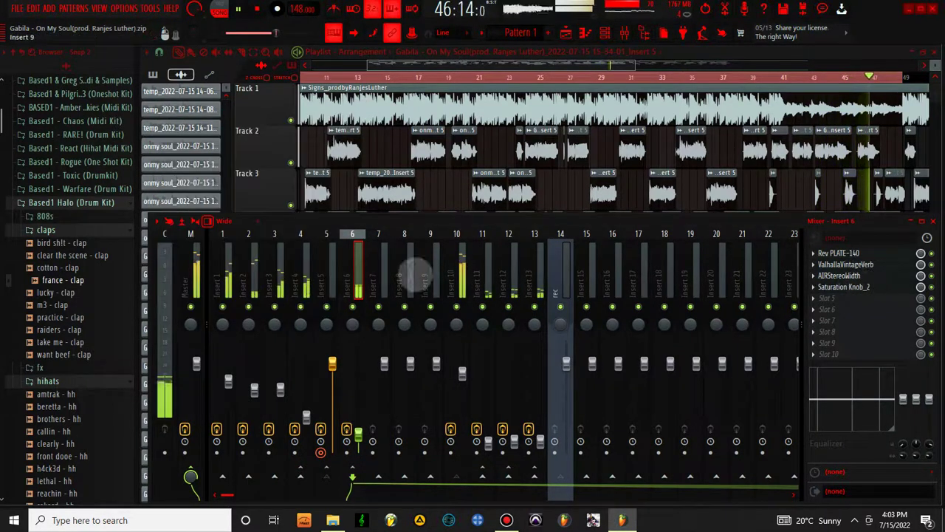
# Examine the AIR StereoWidth settings on Insert 10.
pyautogui.click(461, 254)
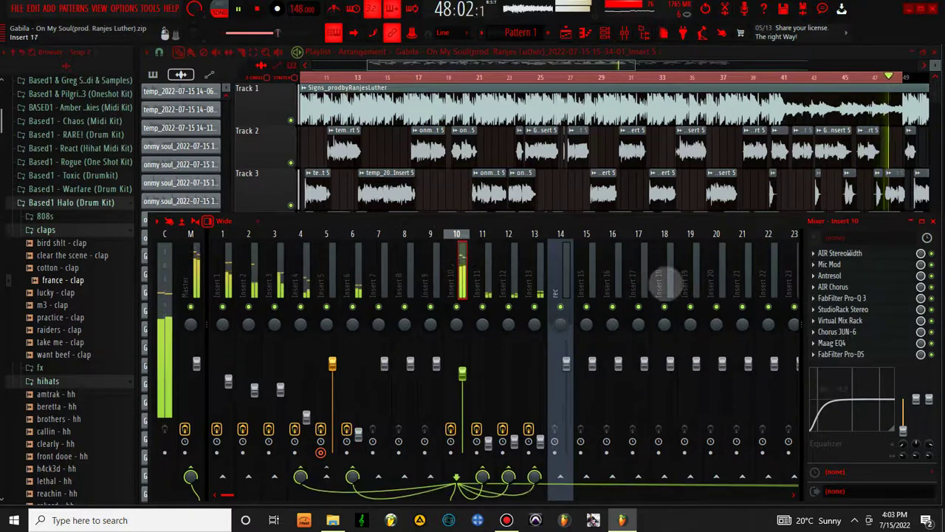
pyautogui.click(841, 253)
pyautogui.click(840, 252)
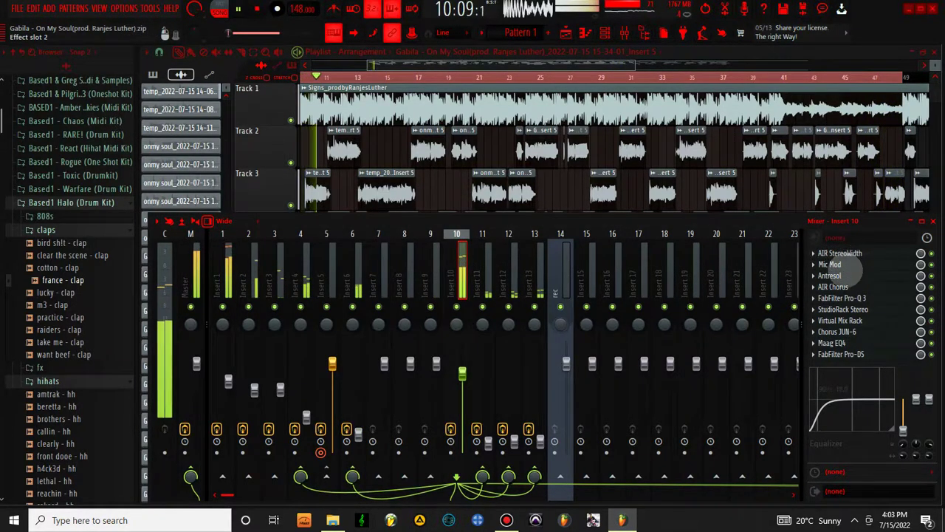
# Save the song as a zipped song file under its existing name, overwriting the earlier file.
pyautogui.hotkey('ctrl', 'shift', 's')
pyautogui.press('Return')
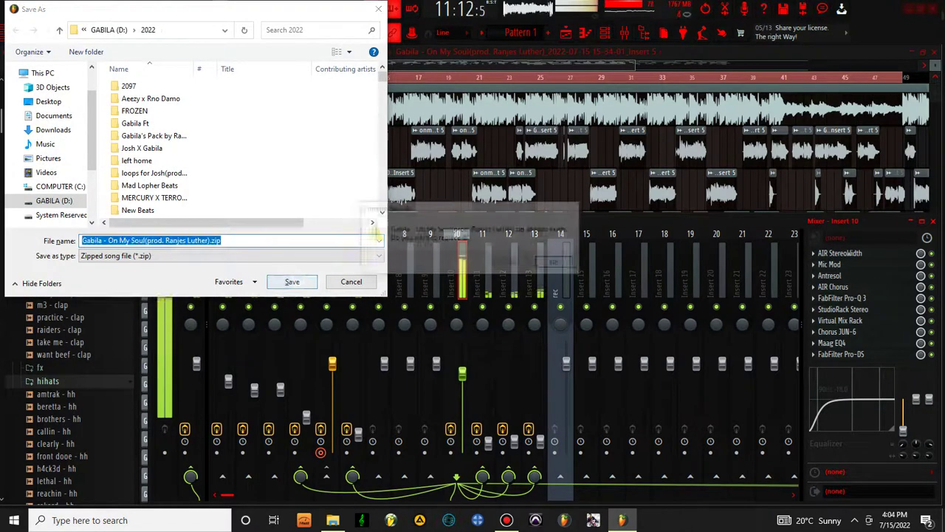
pyautogui.click(513, 263)
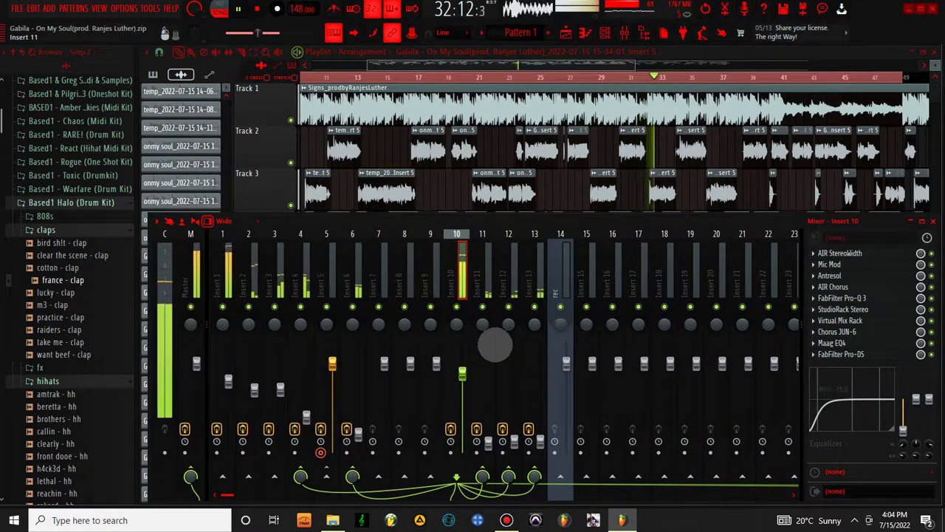
# Examine Insert 10's Mic Mod, Antresol, AIR Chorus and FabFilter Pro-Q 3 settings one after another.
pyautogui.click(846, 265)
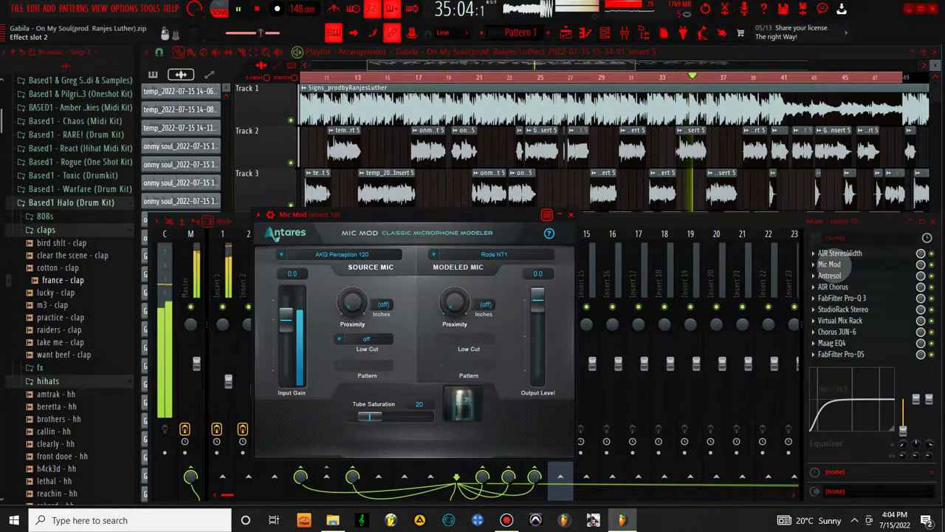
pyautogui.click(842, 264)
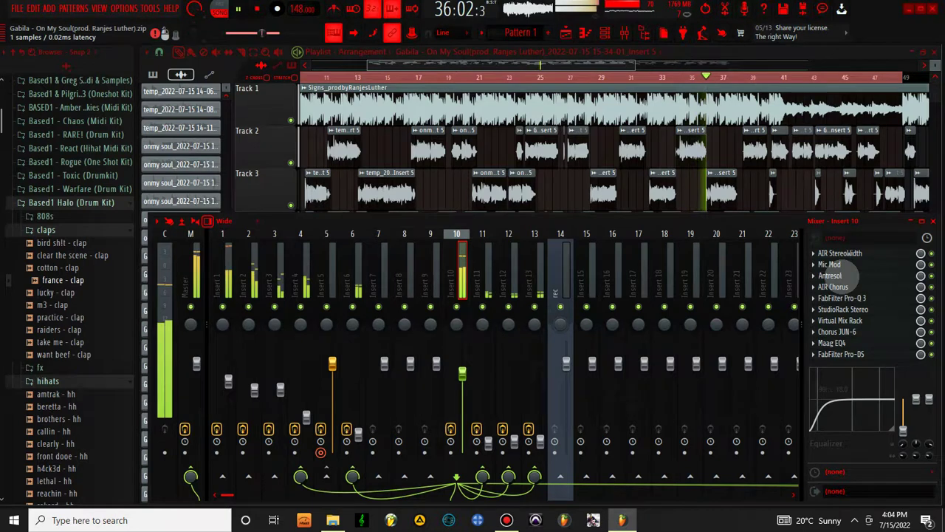
pyautogui.click(848, 275)
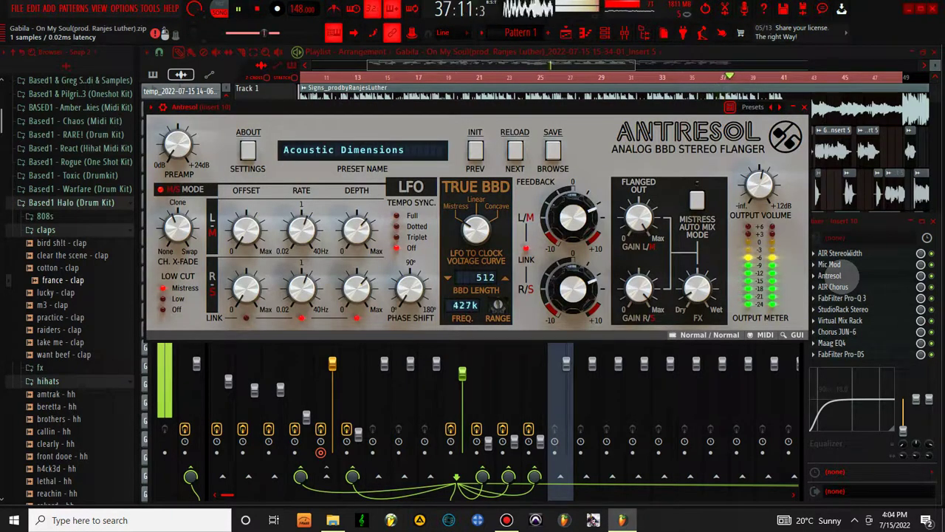
pyautogui.click(848, 275)
pyautogui.click(842, 286)
pyautogui.click(850, 287)
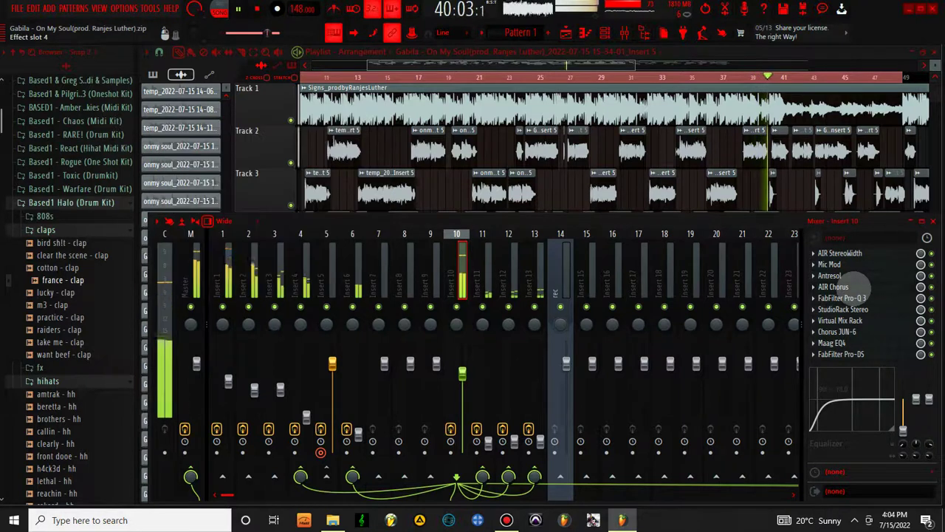
pyautogui.click(849, 298)
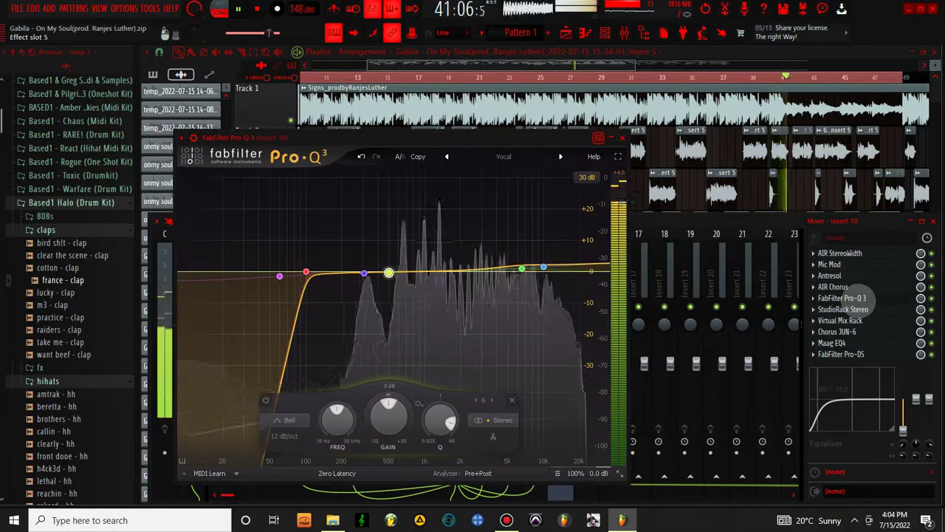
pyautogui.click(850, 298)
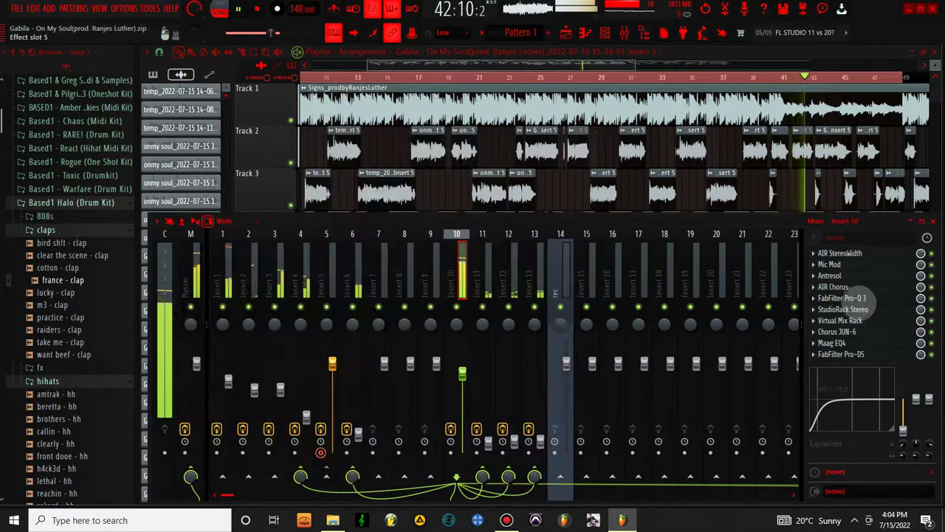
# In Insert 10's StudioRack, set the slot 1 NS1 noise suppressor's level to 10.5.
pyautogui.click(849, 309)
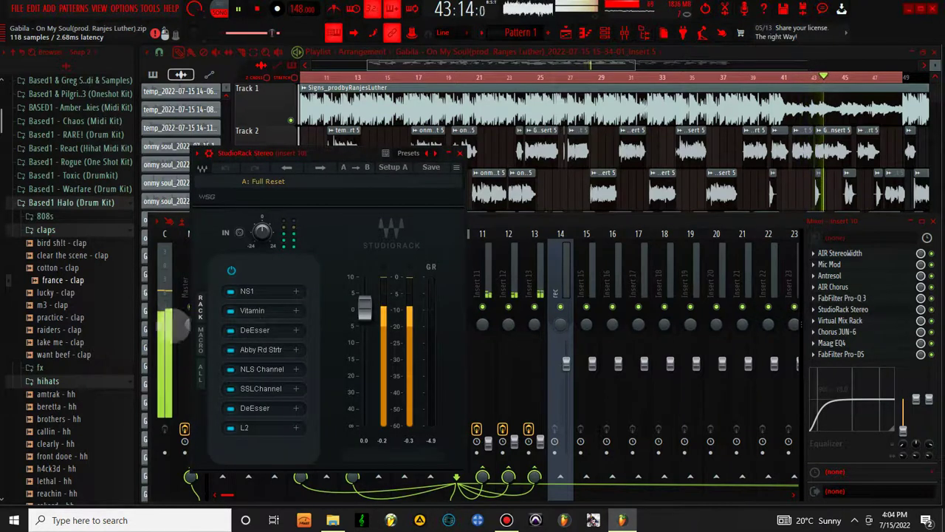
pyautogui.click(259, 292)
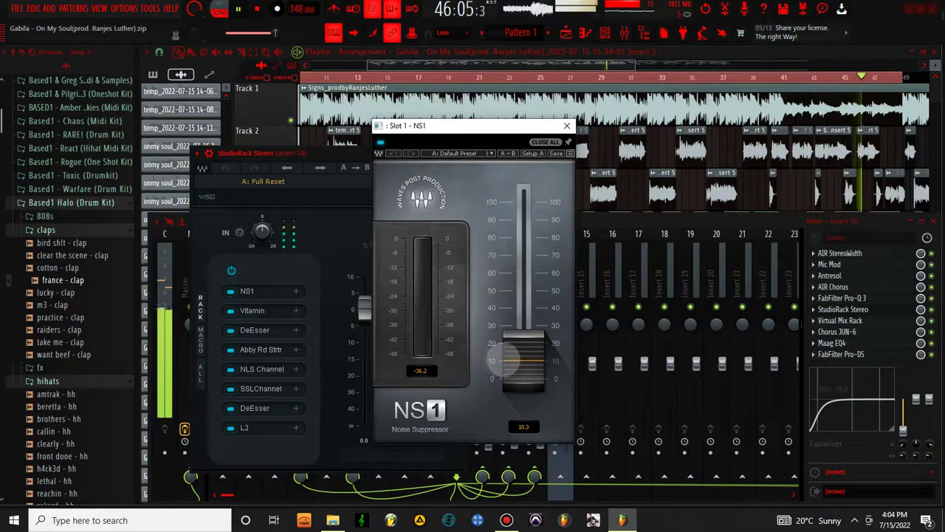
pyautogui.moveTo(523, 362); pyautogui.dragTo(523, 360)
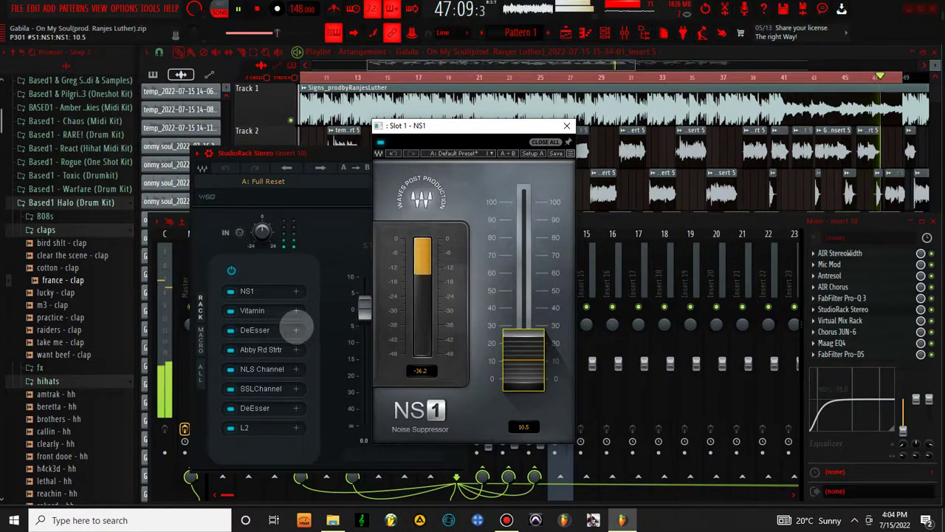
# Check the slot 2 Vitamin in Insert 10's StudioRack and set the slot 3 DeEsser's threshold to -13.0 dB.
pyautogui.click(269, 310)
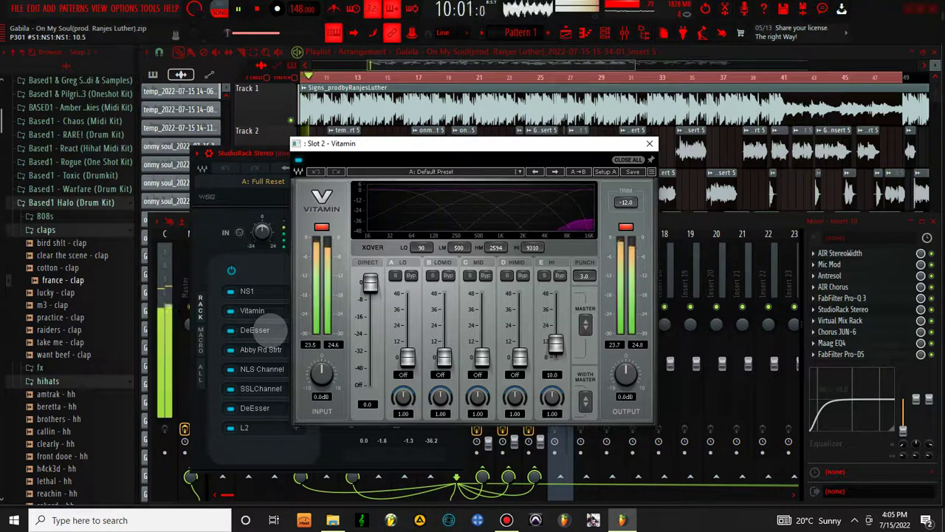
pyautogui.click(266, 330)
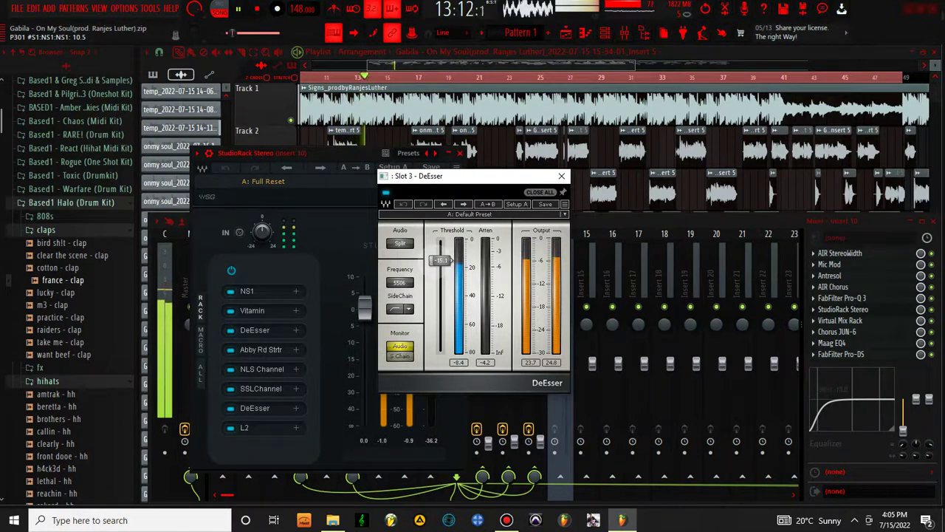
pyautogui.moveTo(441, 260); pyautogui.dragTo(440, 258)
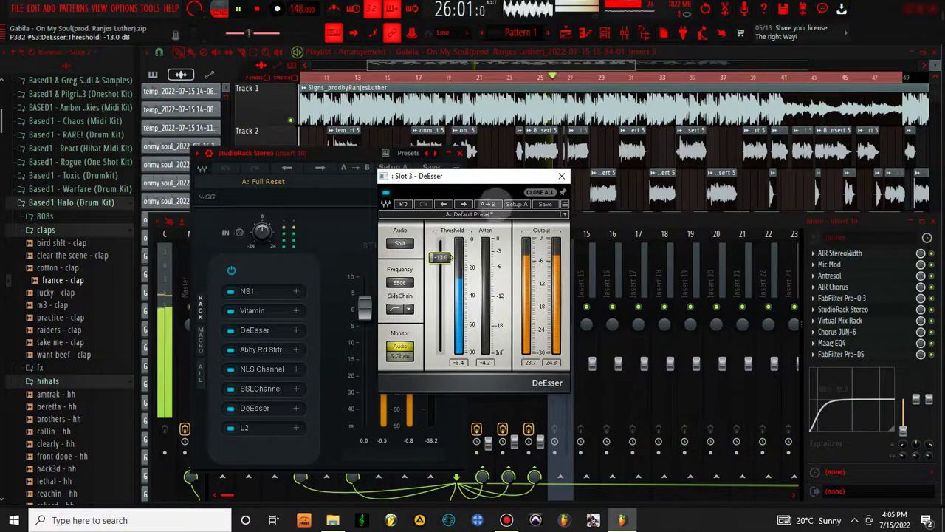
pyautogui.click(562, 176)
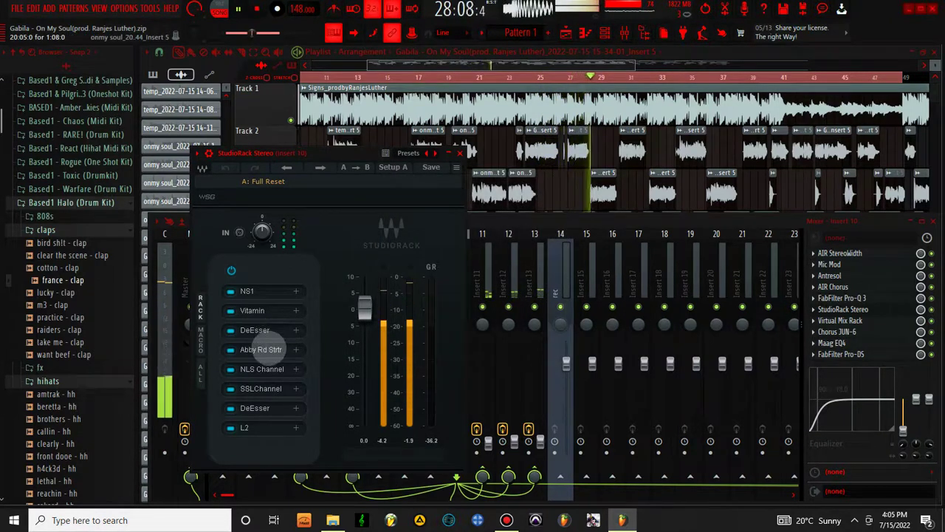
# Examine the slot 4 Abbey Road Saturator's settings and its mix level in Insert 10's StudioRack.
pyautogui.click(262, 349)
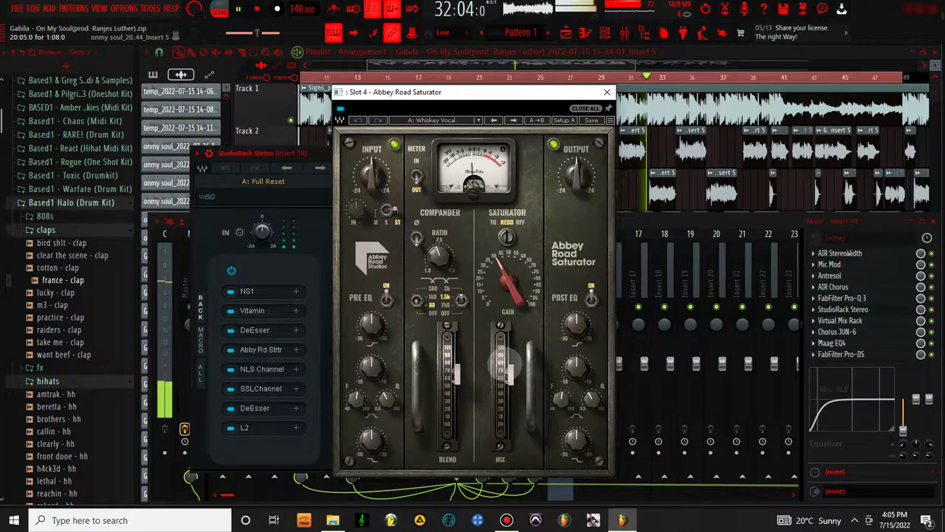
pyautogui.click(502, 373)
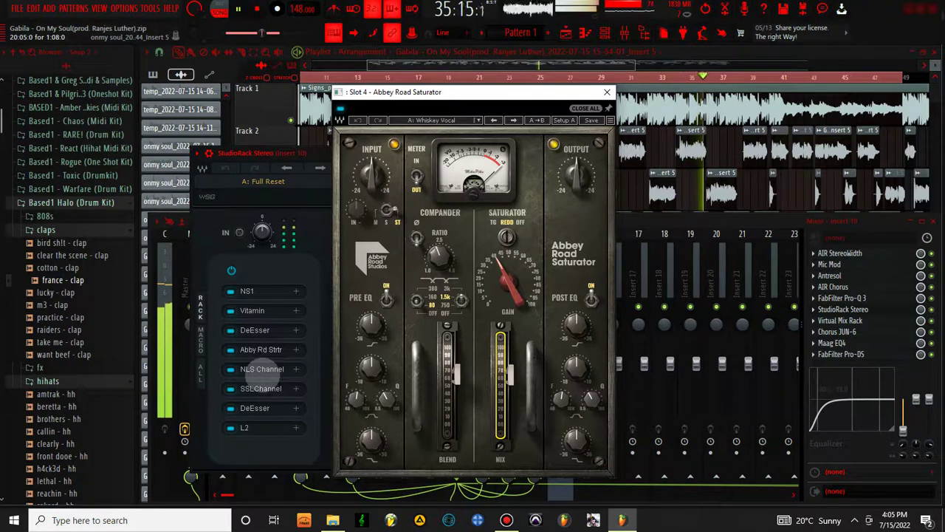
# Compare the SPIKE, MIKE and NEVO studio models of the slot 5 NLS Channel in Insert 10's StudioRack, leaving SPIKE selected.
pyautogui.click(262, 369)
pyautogui.click(514, 229)
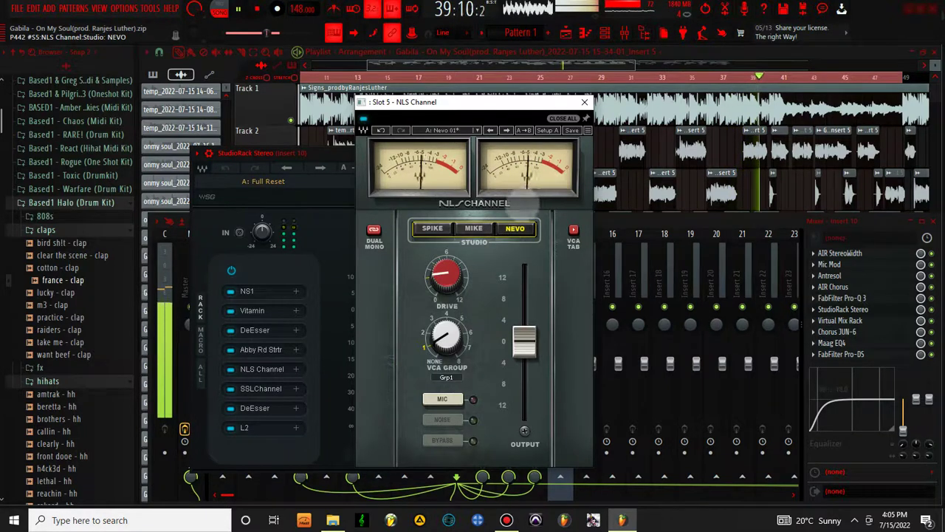
pyautogui.click(585, 102)
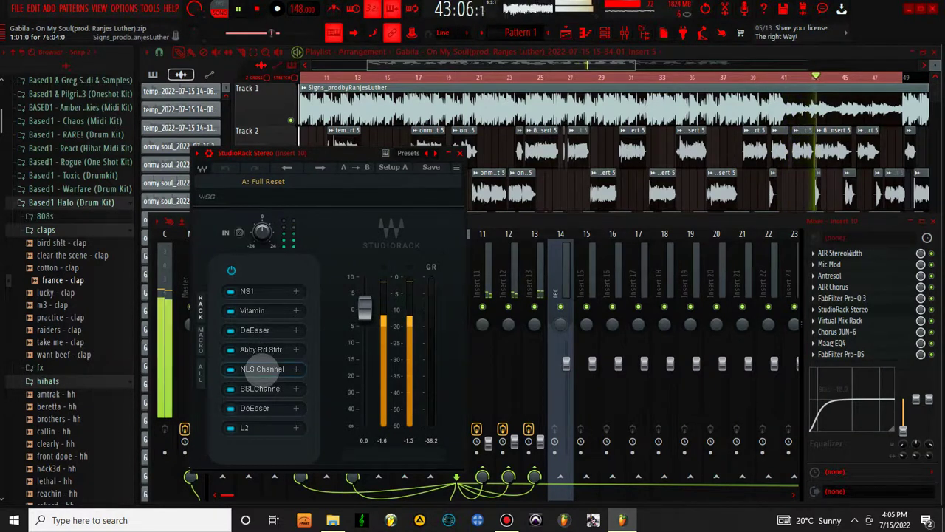
pyautogui.click(261, 369)
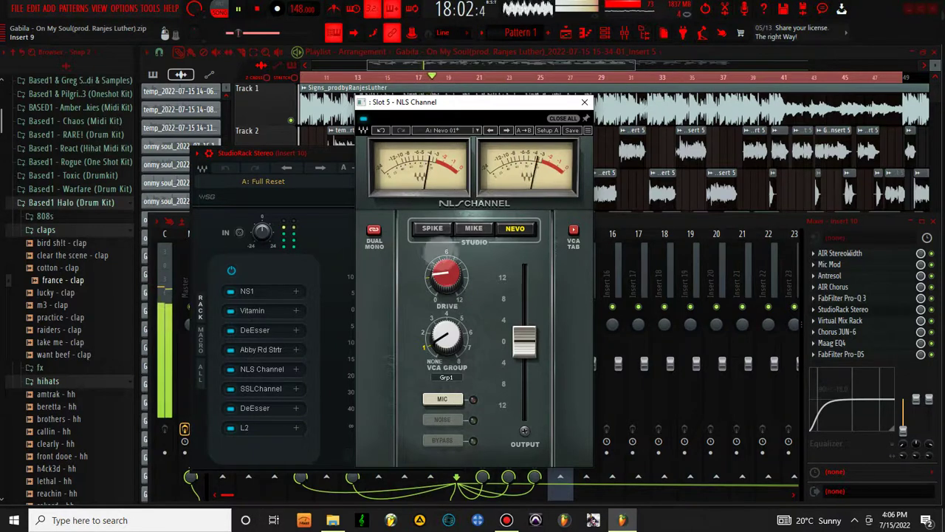
pyautogui.click(432, 228)
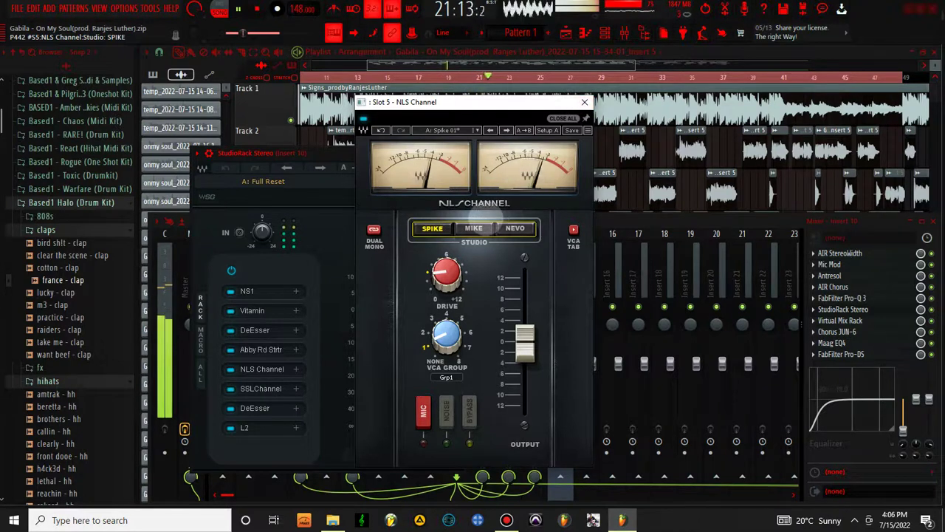
pyautogui.click(473, 229)
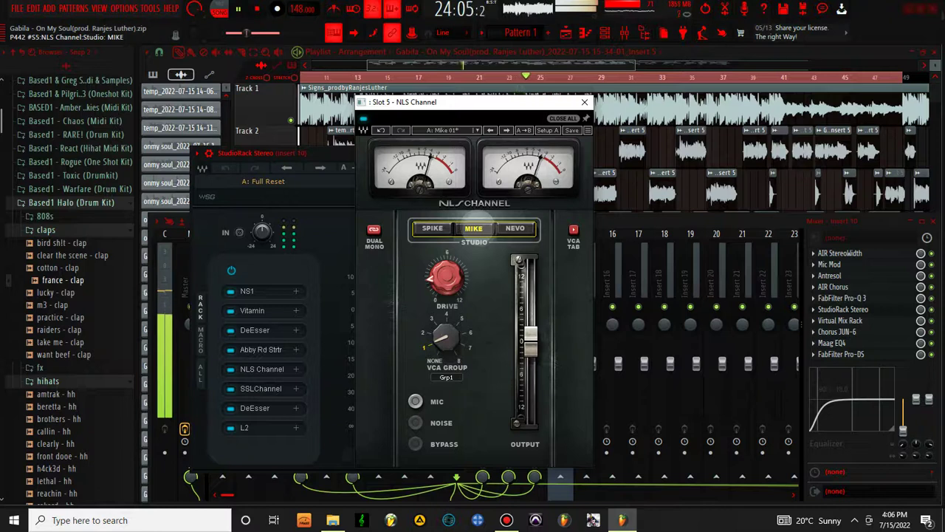
pyautogui.click(515, 228)
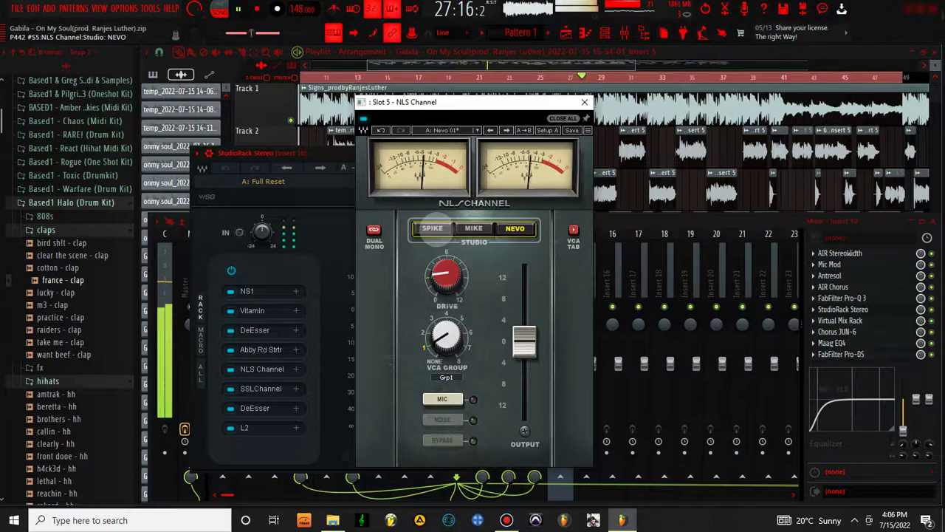
pyautogui.click(433, 228)
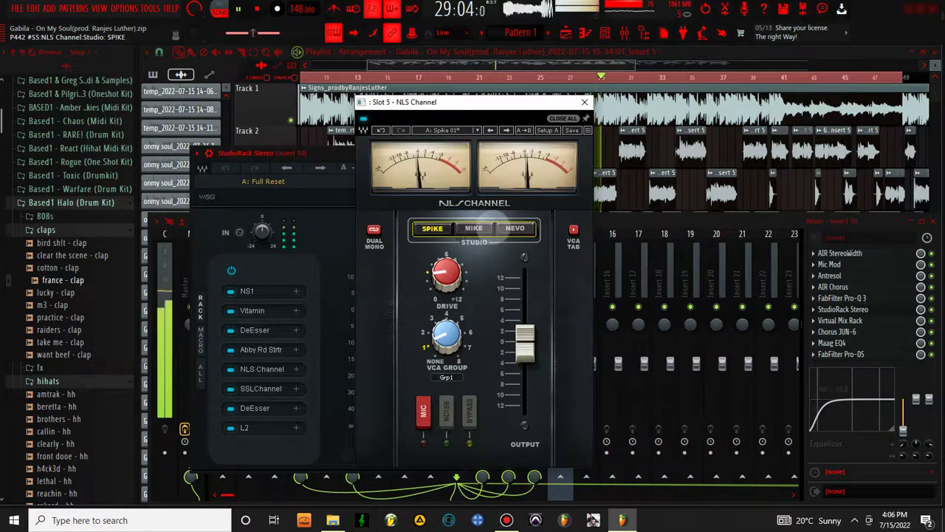
pyautogui.click(585, 102)
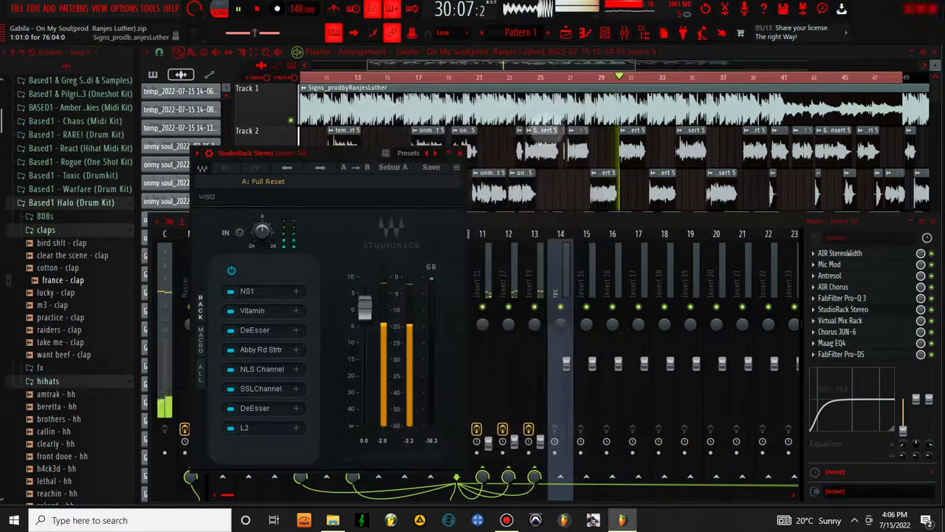
# Check the slot 6 SSLChannel in Insert 10's StudioRack and set the slot 7 DeEsser's threshold to -11.0 dB.
pyautogui.click(262, 389)
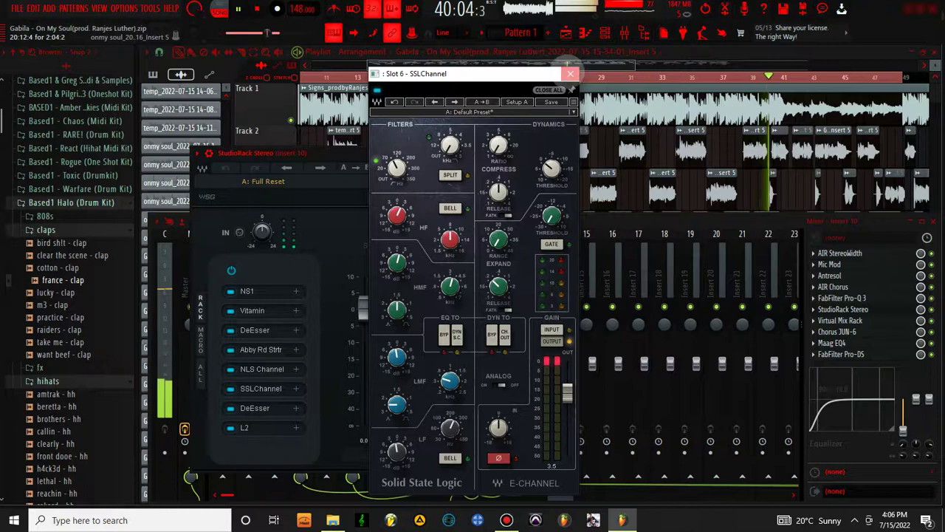
pyautogui.click(570, 74)
pyautogui.click(267, 408)
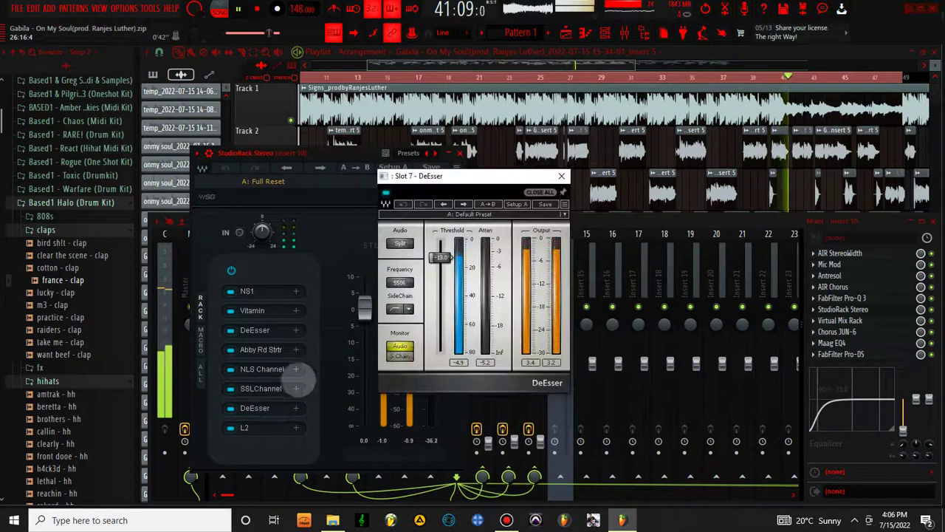
pyautogui.moveTo(441, 257); pyautogui.dragTo(441, 254)
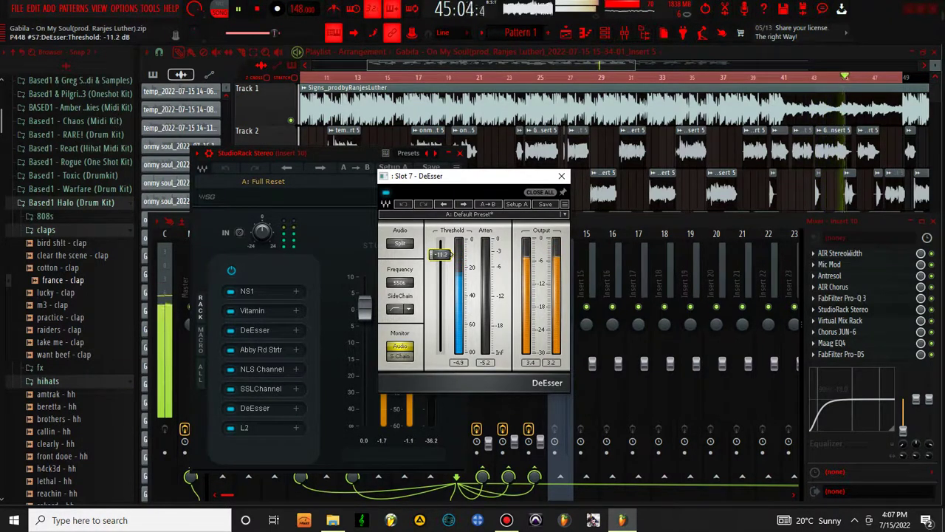
pyautogui.moveTo(451, 254); pyautogui.dragTo(451, 253)
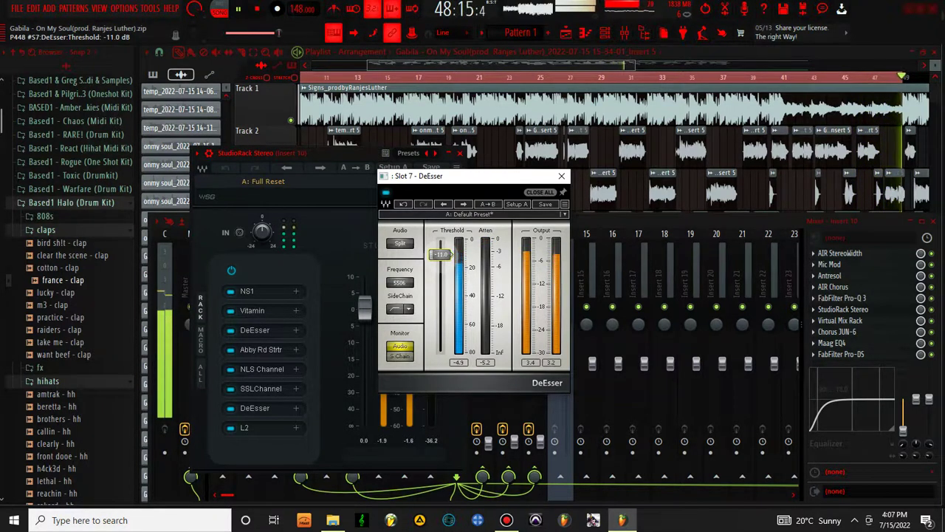
pyautogui.click(561, 176)
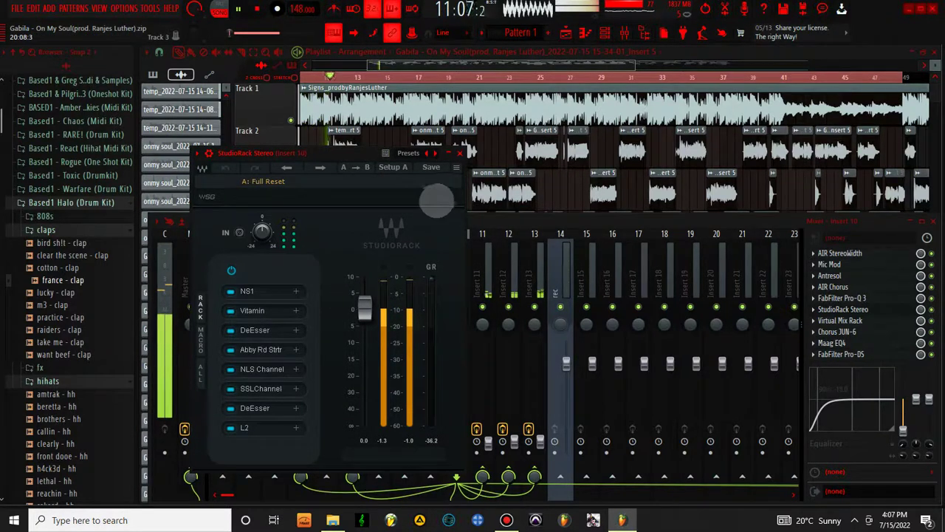
# Examine the slot 8 L2 limiter's settings and close Insert 10's StudioRack.
pyautogui.click(262, 426)
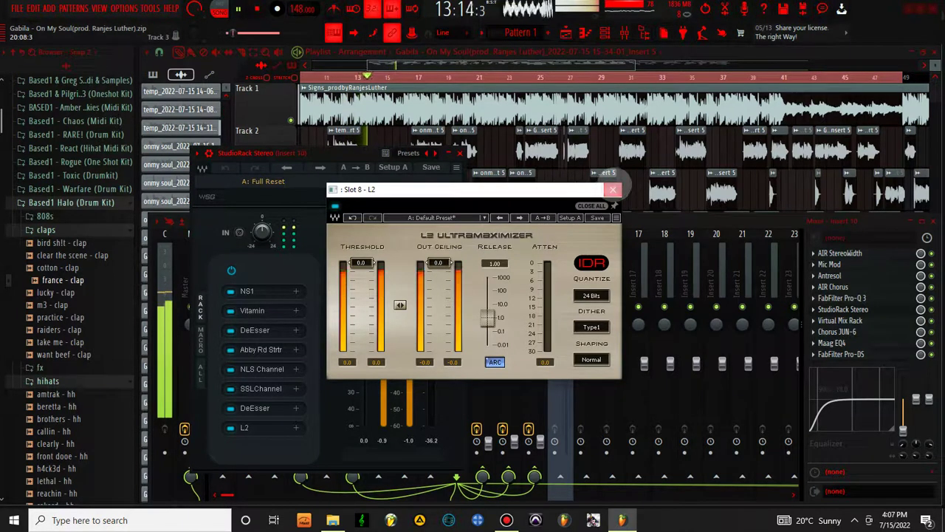
pyautogui.click(613, 189)
pyautogui.click(459, 153)
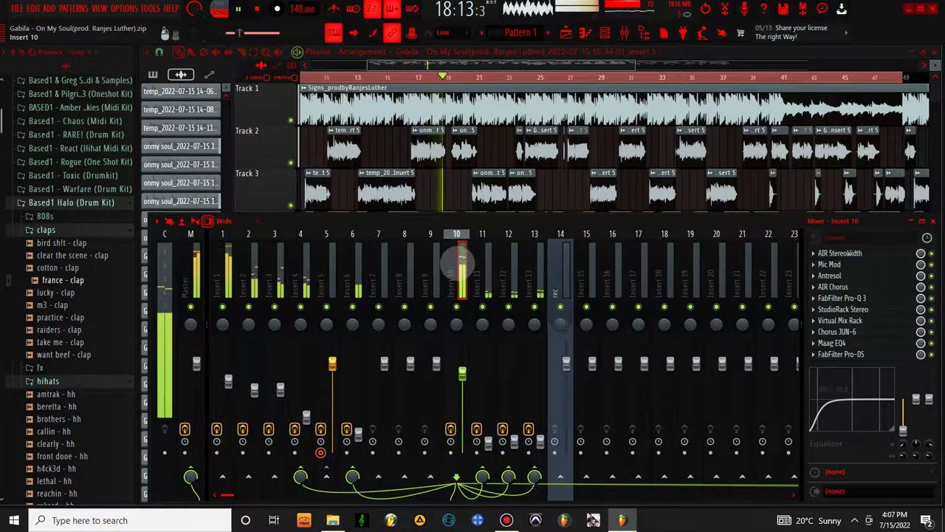
# Check Insert 11's StudioRack chain, then fully cut its mixer equalizer's high band and raise that band's frequency.
pyautogui.click(488, 268)
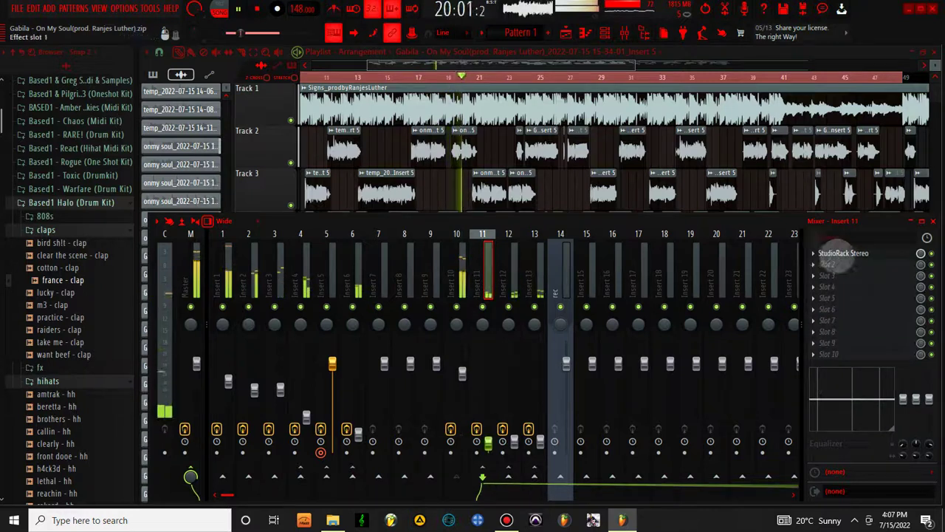
pyautogui.click(842, 255)
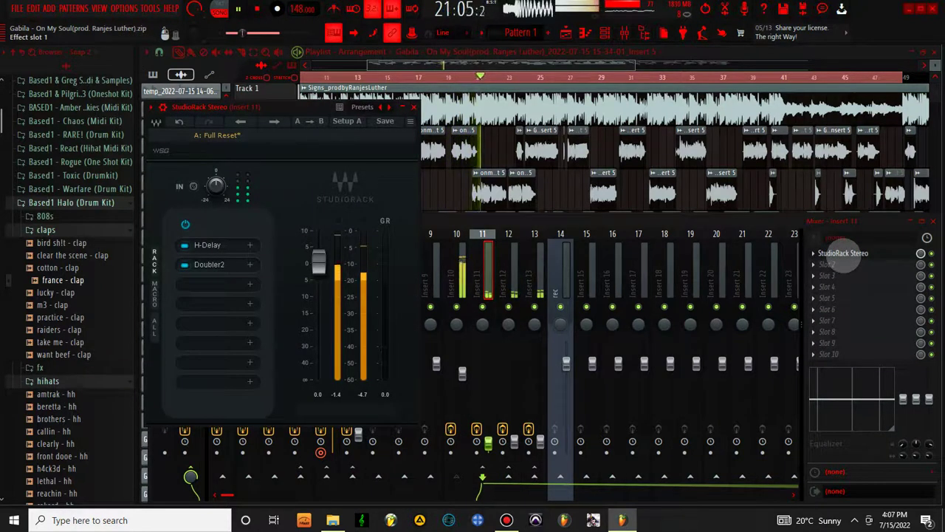
pyautogui.click(842, 255)
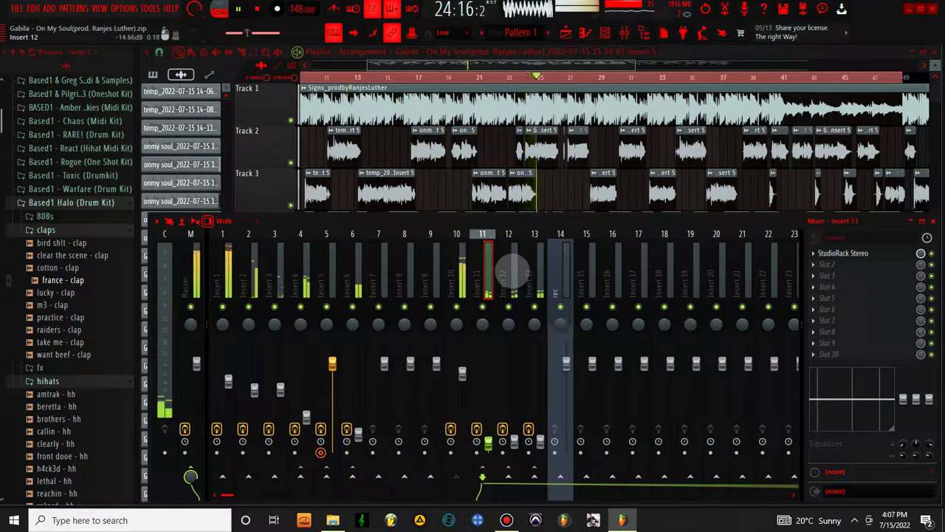
pyautogui.moveTo(929, 399); pyautogui.dragTo(930, 431)
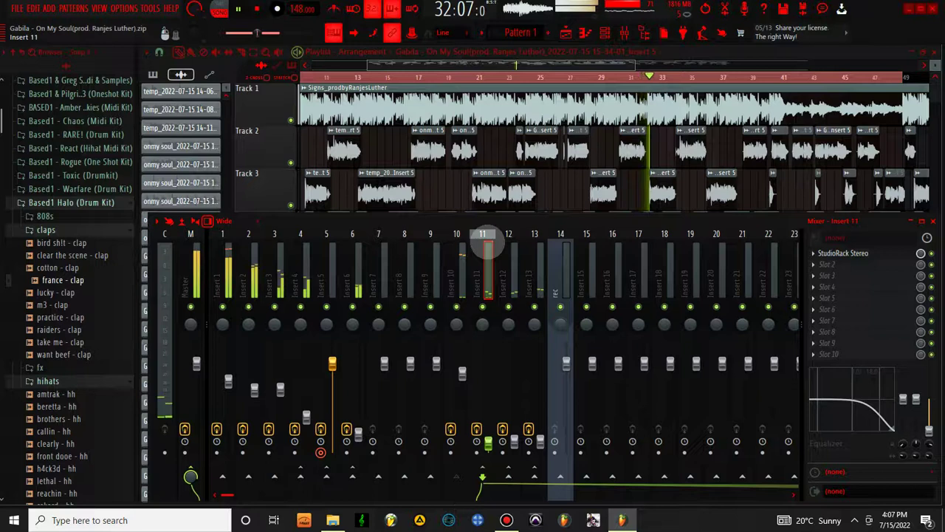
pyautogui.moveTo(929, 445); pyautogui.dragTo(930, 421)
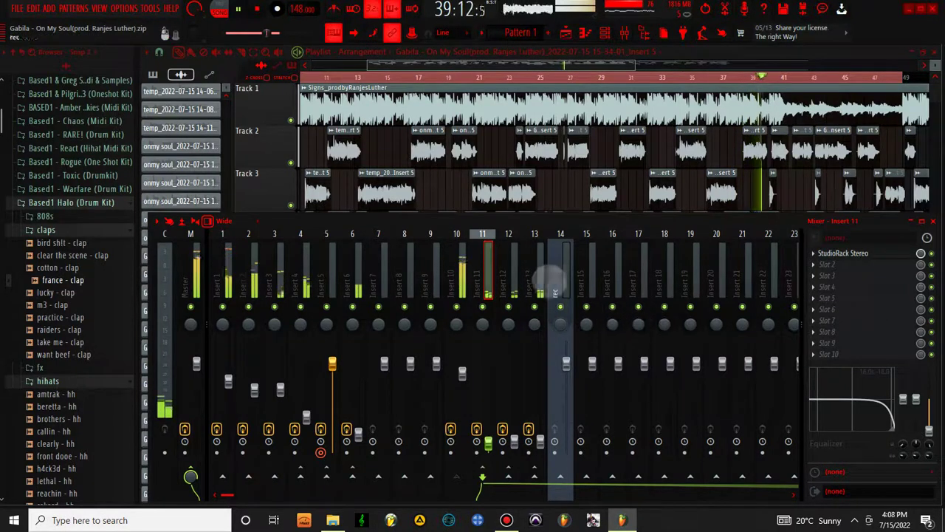
# Examine the ValhallaVintageVerb reverb settings on Insert 12.
pyautogui.click(510, 259)
pyautogui.click(842, 253)
pyautogui.click(842, 252)
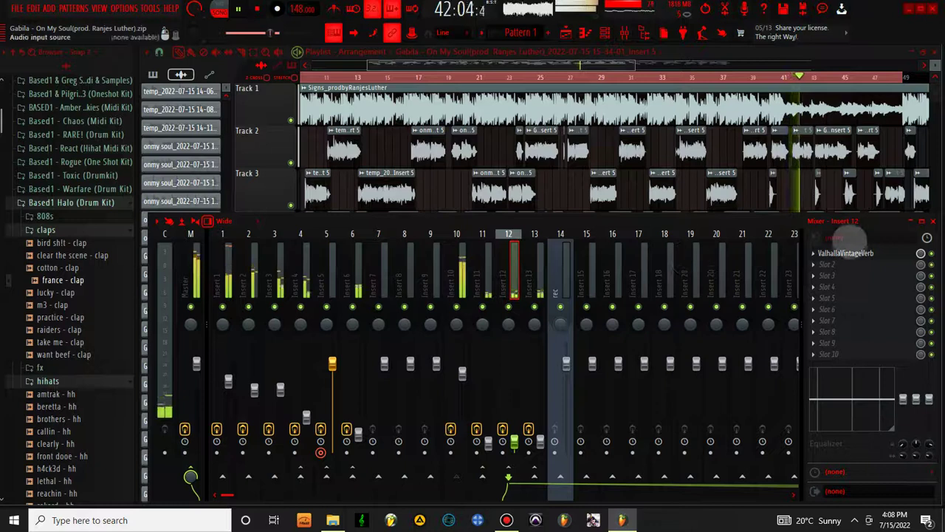
pyautogui.click(842, 253)
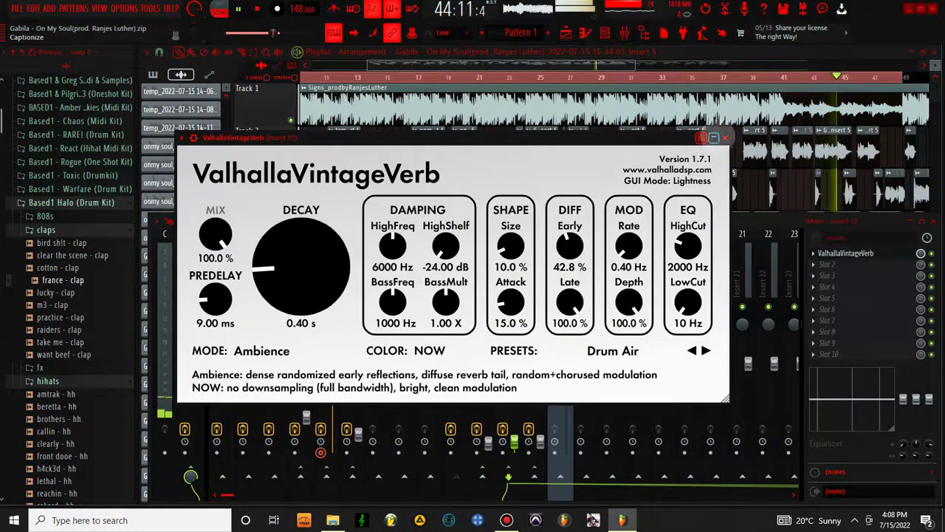
pyautogui.click(725, 138)
# Examine the IHeartNY parallel compressor settings on Insert 13.
pyautogui.click(540, 269)
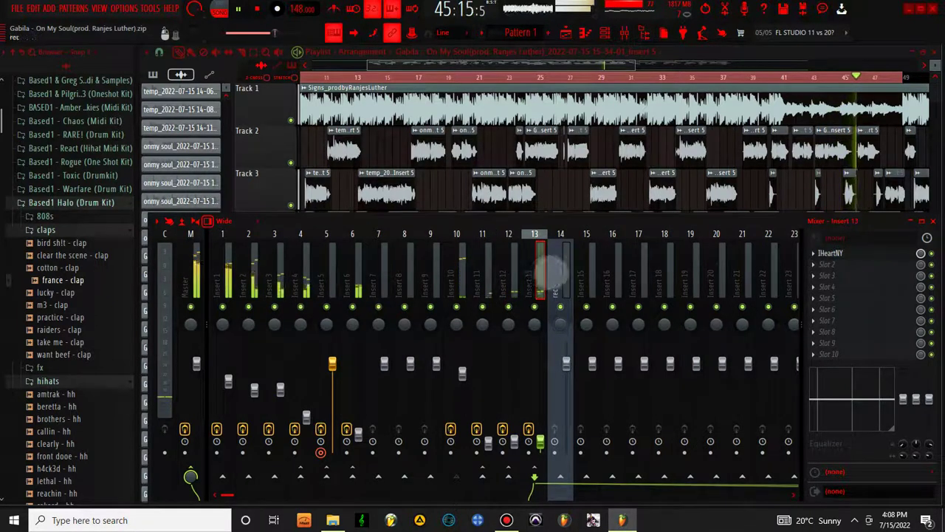
pyautogui.click(833, 253)
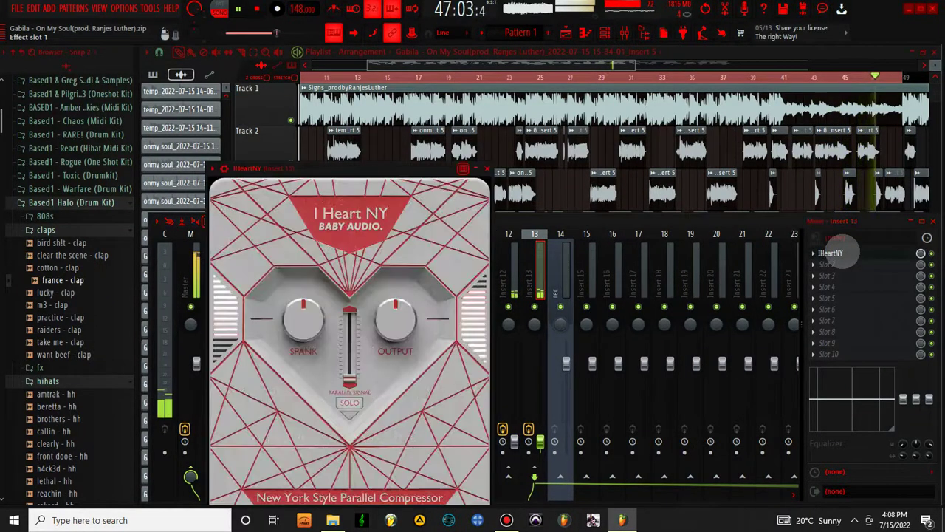
pyautogui.click(833, 252)
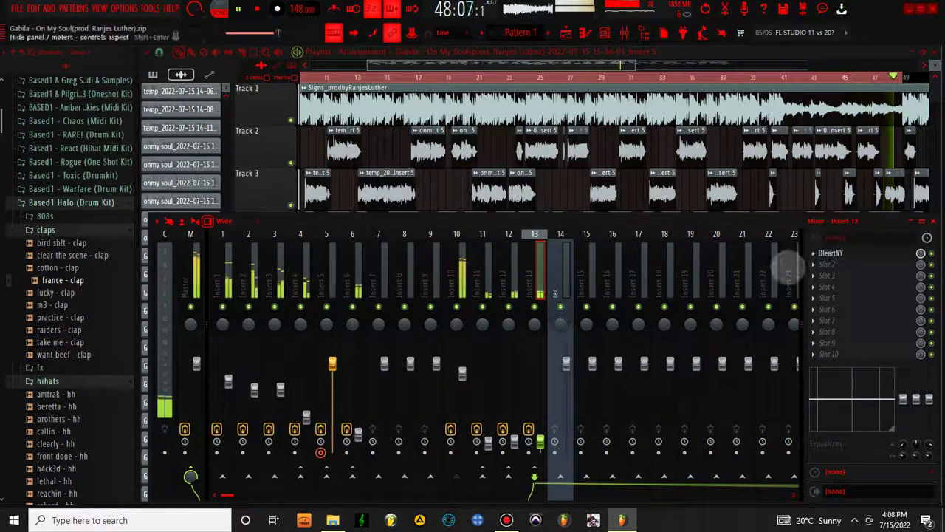